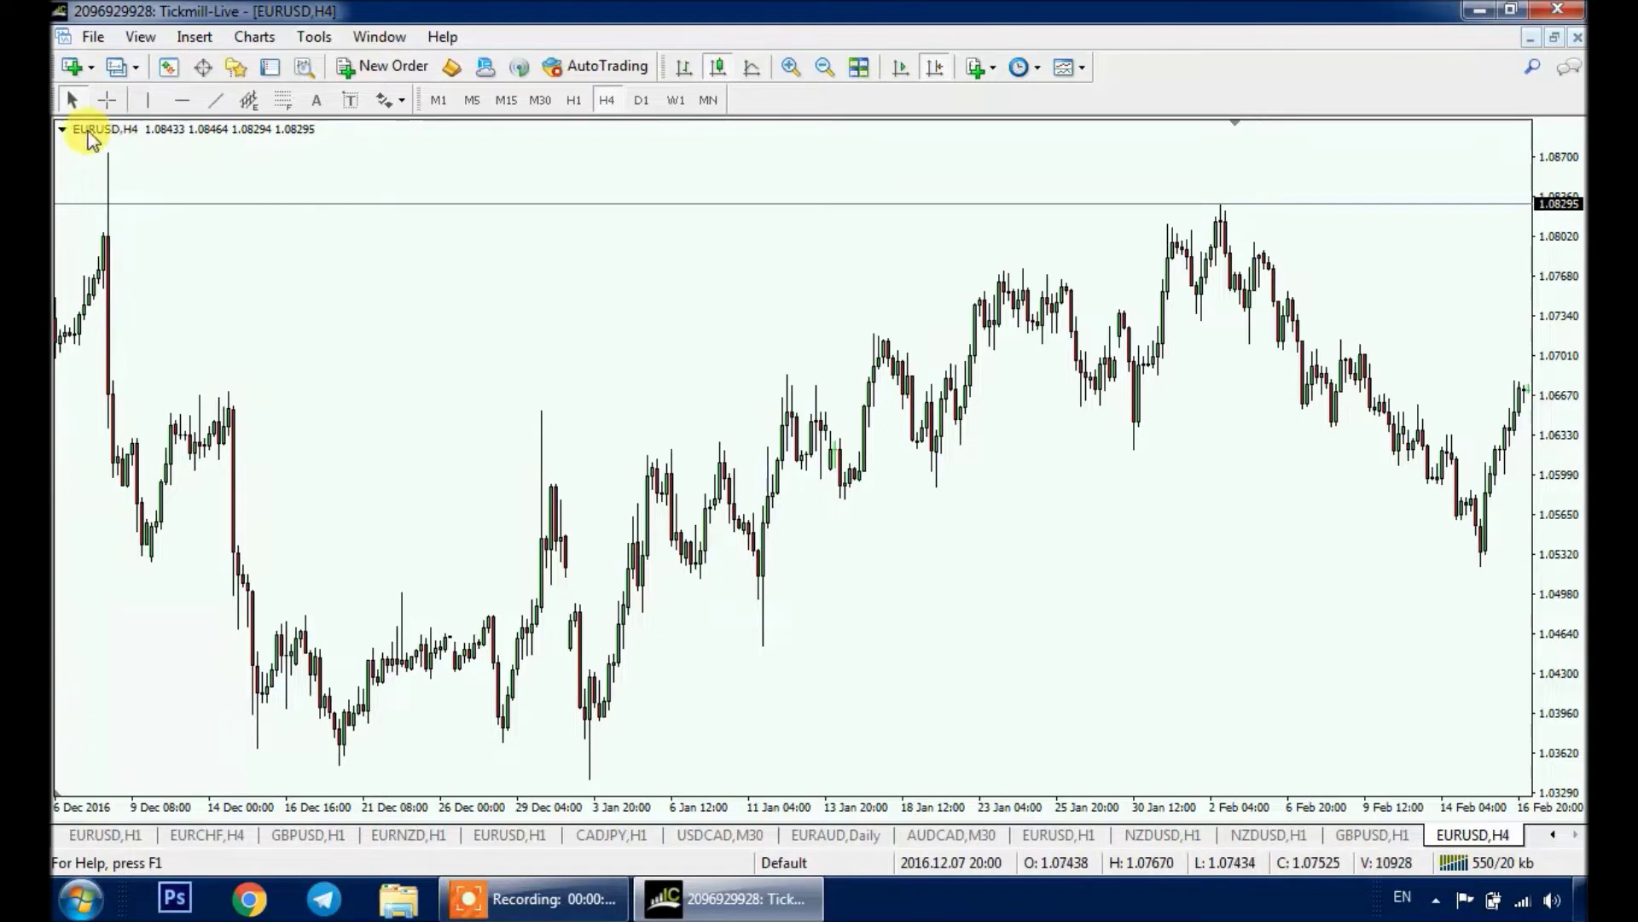
# Step: Draw a rectangle zone from the 11 January swing low to about 16 February, spanning about 1.0540 down to the wick's low near 1.0453
pyautogui.click(205, 45)
pyautogui.moveTo(263, 220)
pyautogui.click(401, 213)
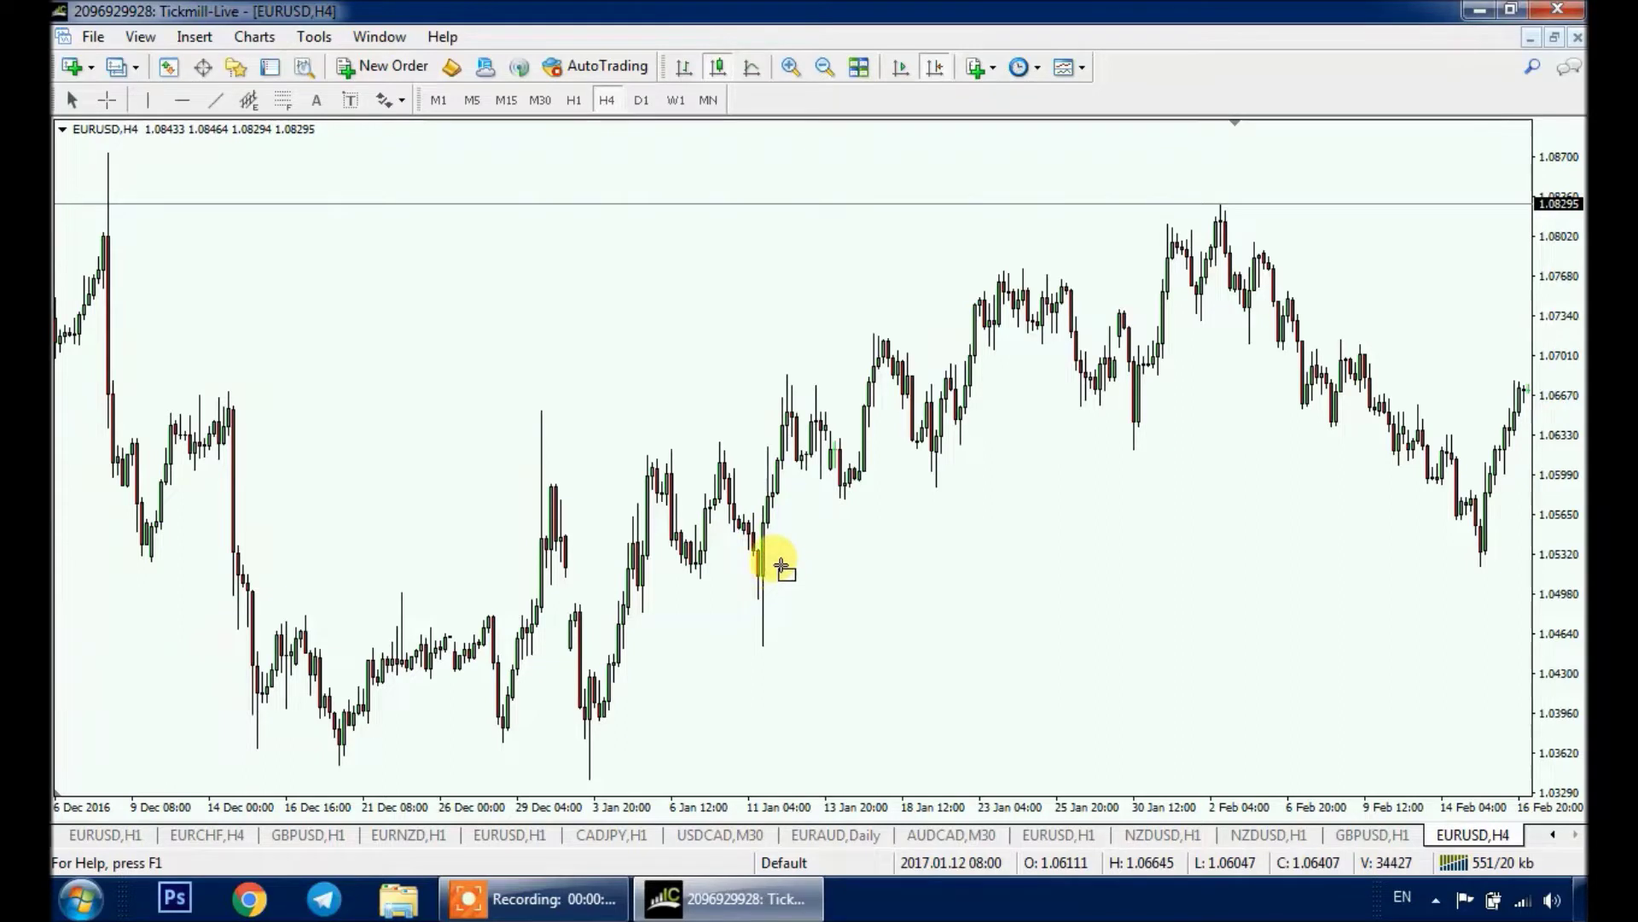
pyautogui.moveTo(759, 602); pyautogui.dragTo(1515, 544)
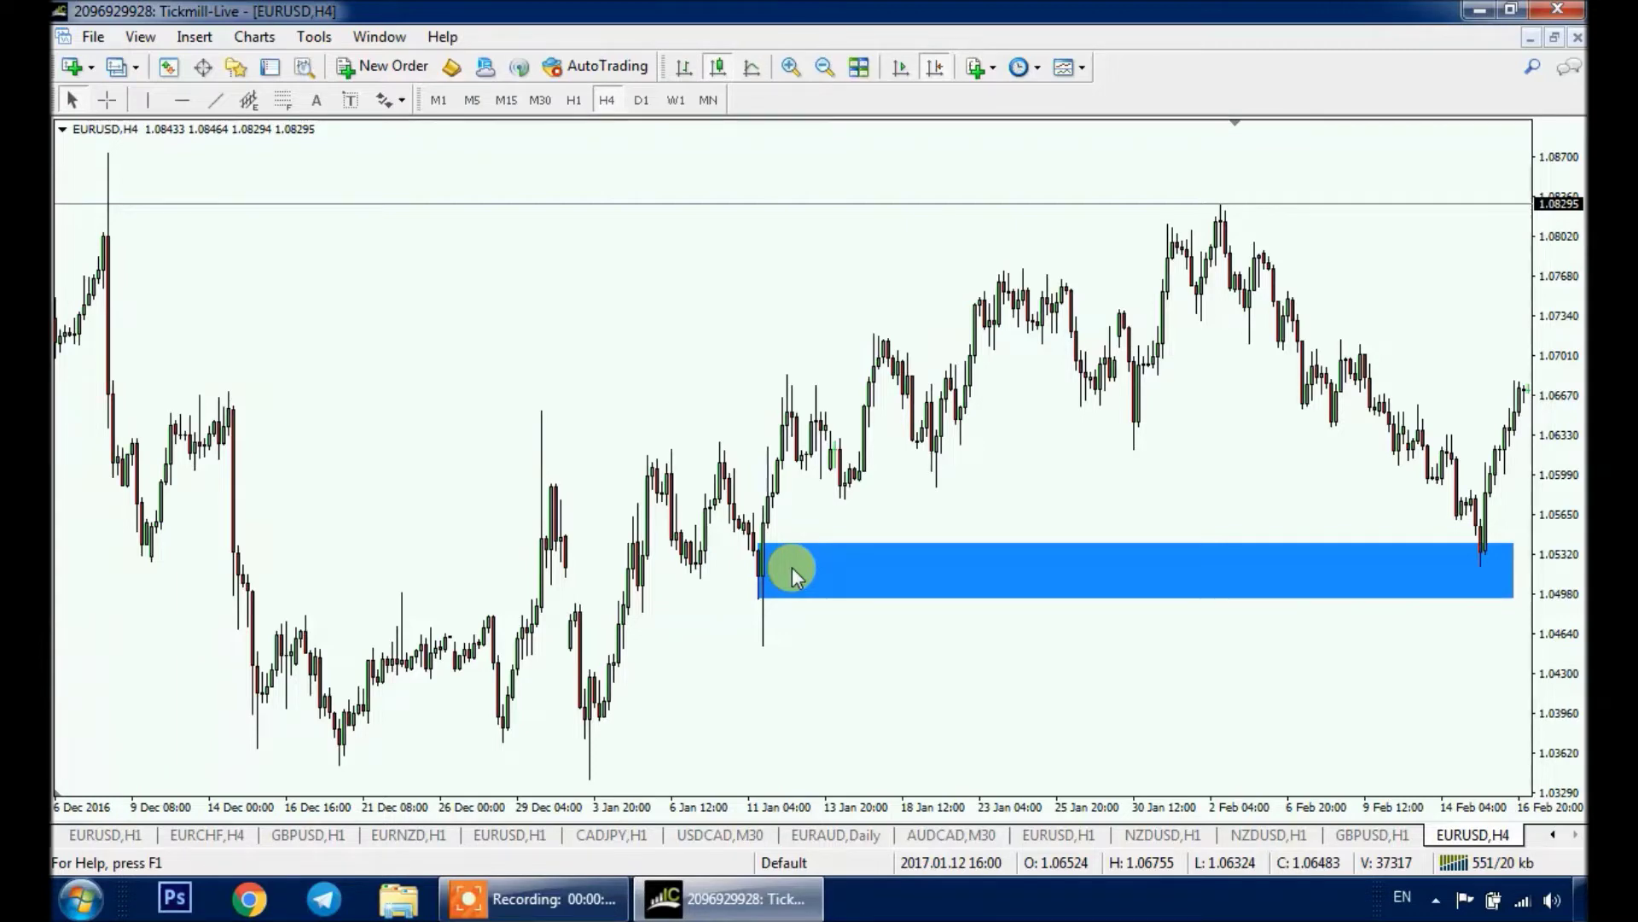
pyautogui.click(762, 604)
pyautogui.moveTo(762, 604); pyautogui.dragTo(751, 646)
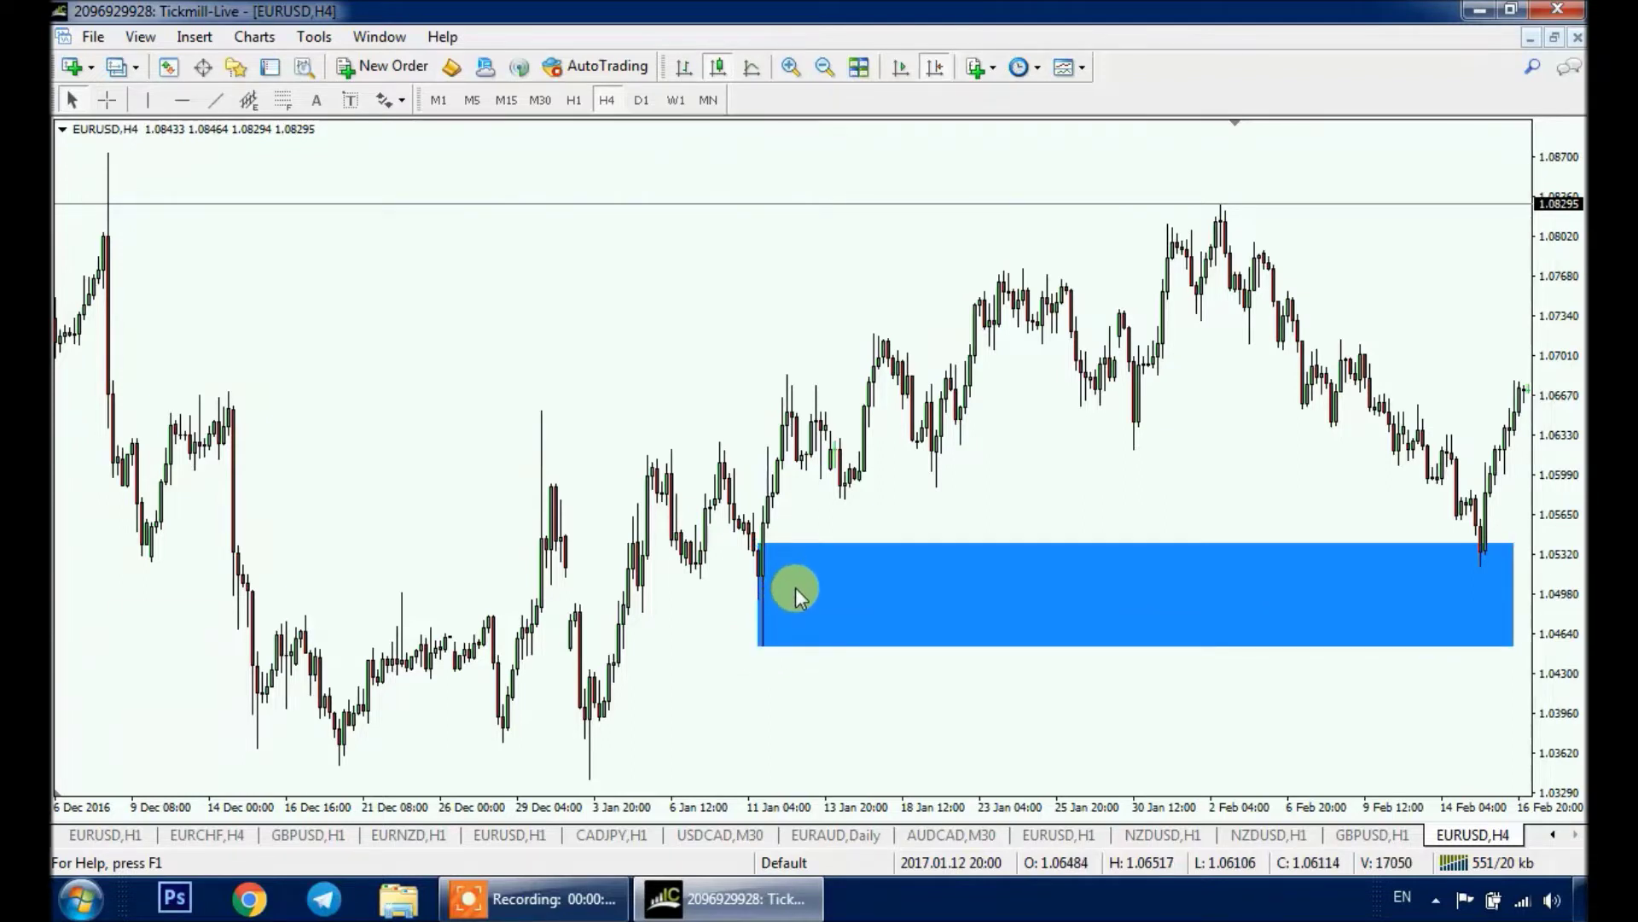
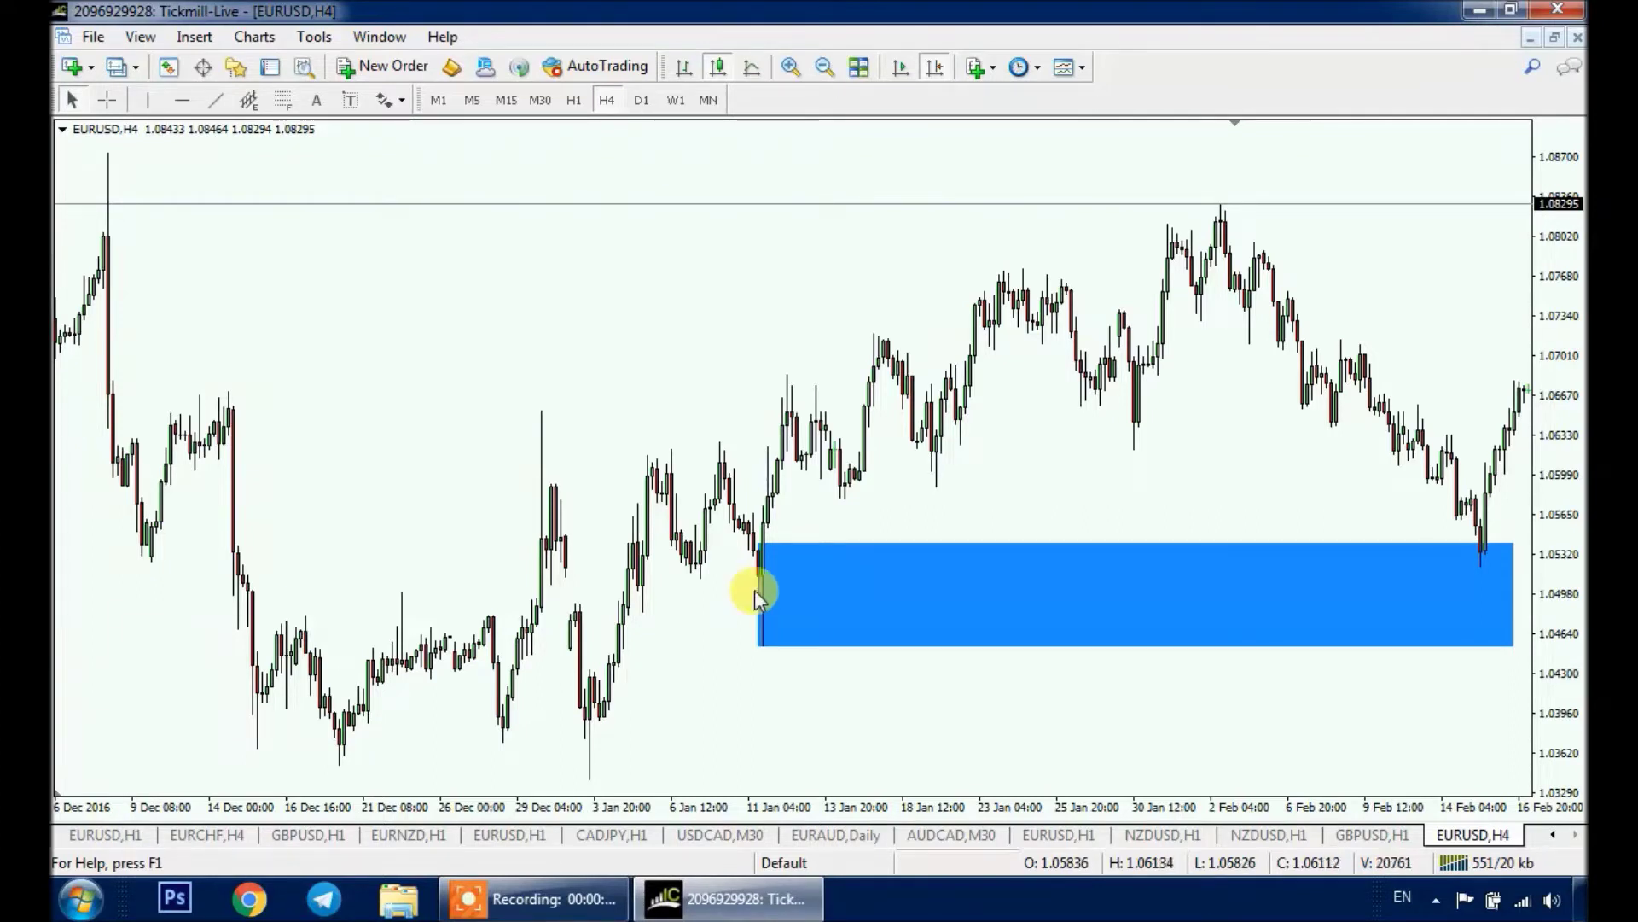
# Step: Mark the 11 January swing low with two trendlines forming a V, following the price down into the low and back up
pyautogui.click(215, 100)
pyautogui.moveTo(715, 440)
pyautogui.mouseDown()
pyautogui.moveTo(768, 646)
pyautogui.moveTo(792, 372)
pyautogui.mouseUp()
pyautogui.click(215, 100)
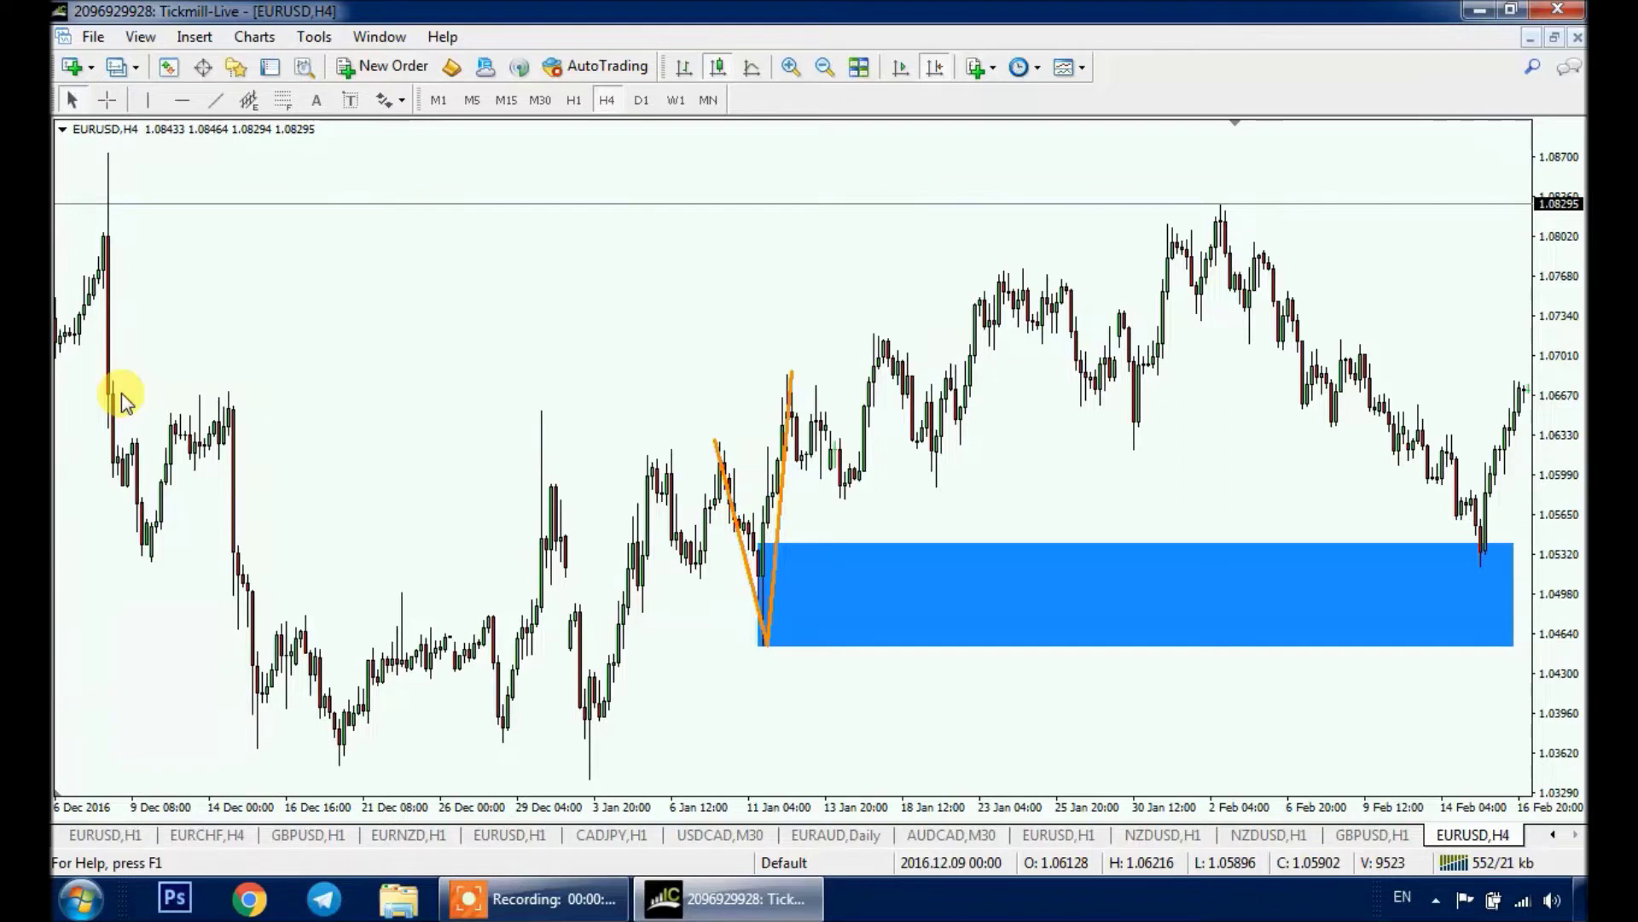
# Step: Draw a supply-zone rectangle from the 8 December peak's candle body to about 9 February, spanning about 1.0802 to 1.0757
pyautogui.click(193, 36)
pyautogui.moveTo(270, 215)
pyautogui.click(393, 214)
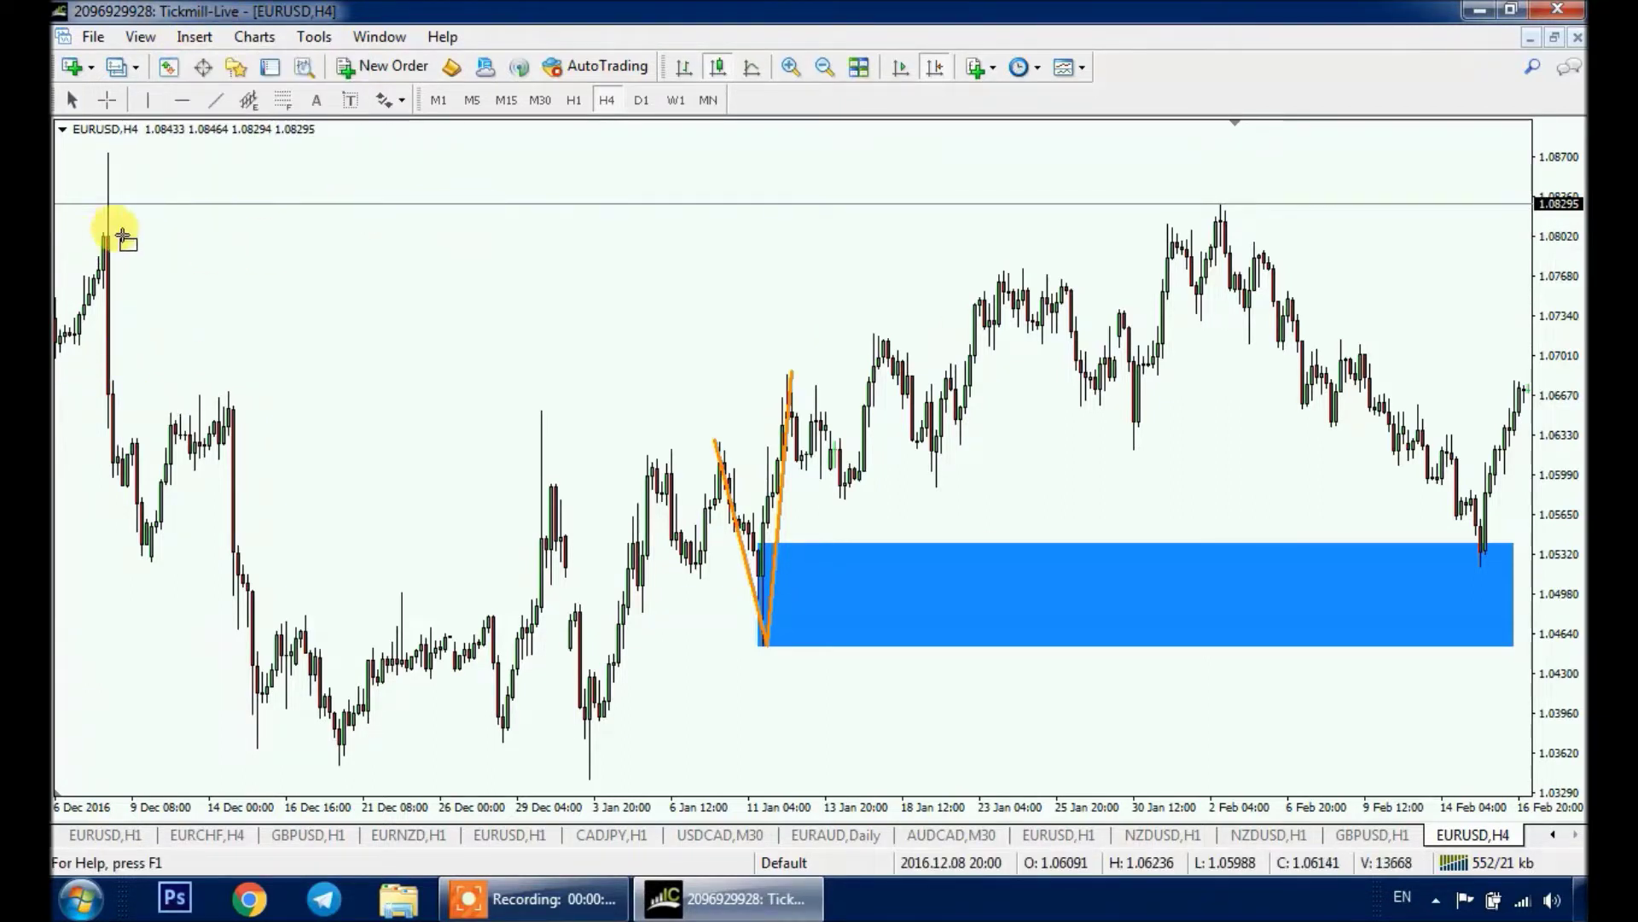
pyautogui.moveTo(110, 229)
pyautogui.mouseDown()
pyautogui.moveTo(224, 284)
pyautogui.moveTo(969, 265)
pyautogui.moveTo(1375, 290)
pyautogui.mouseUp()
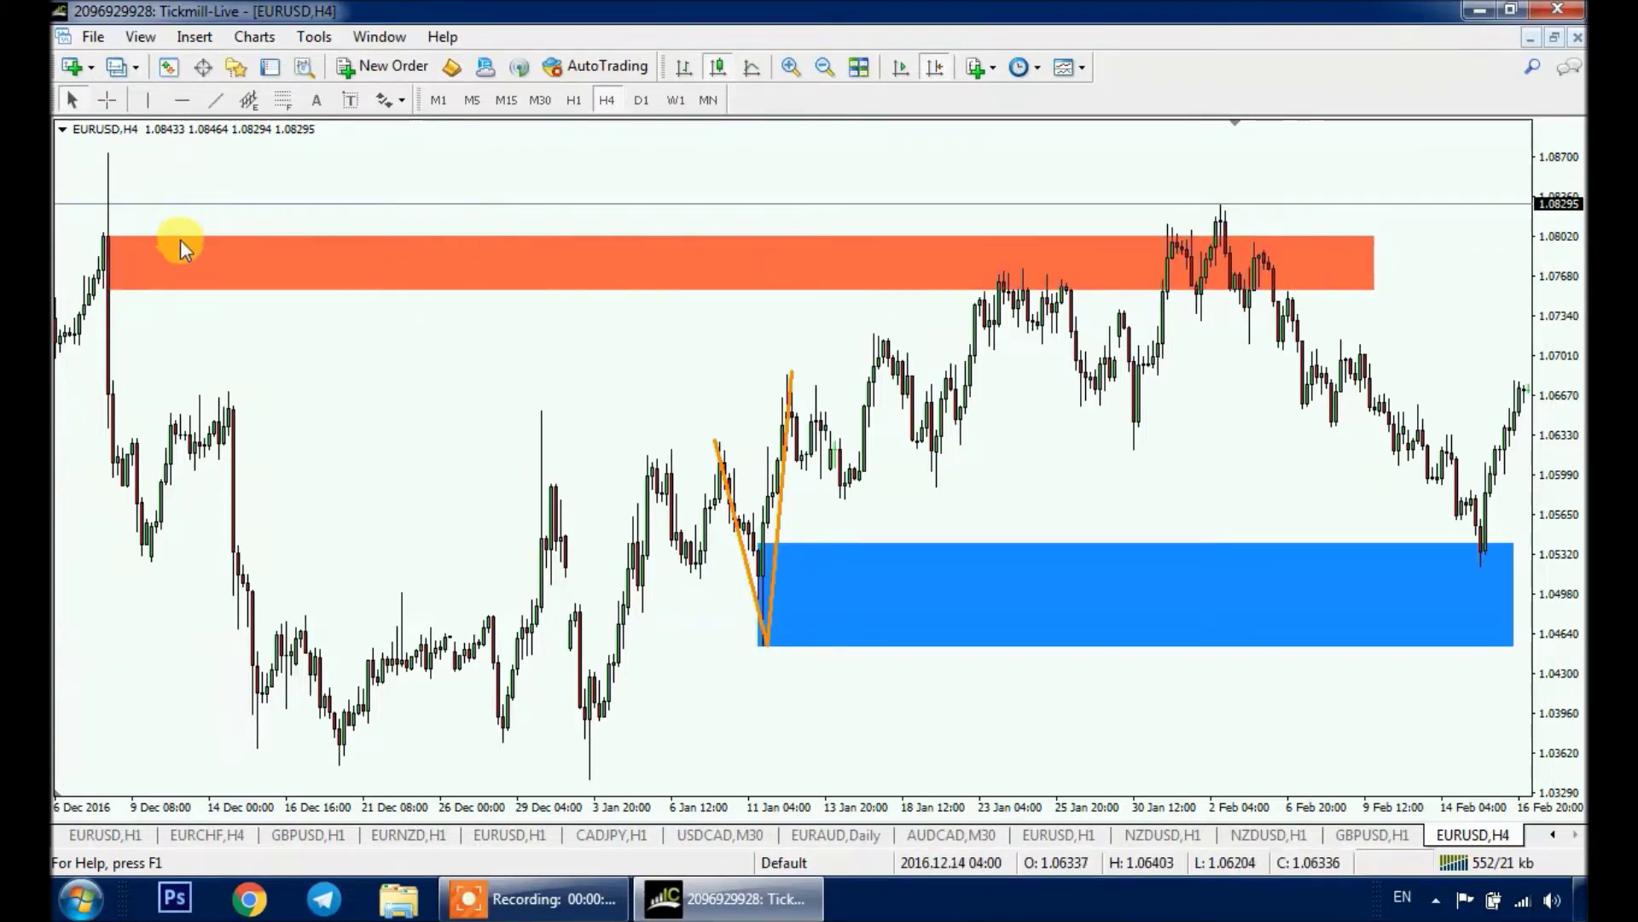
pyautogui.doubleClick(104, 242)
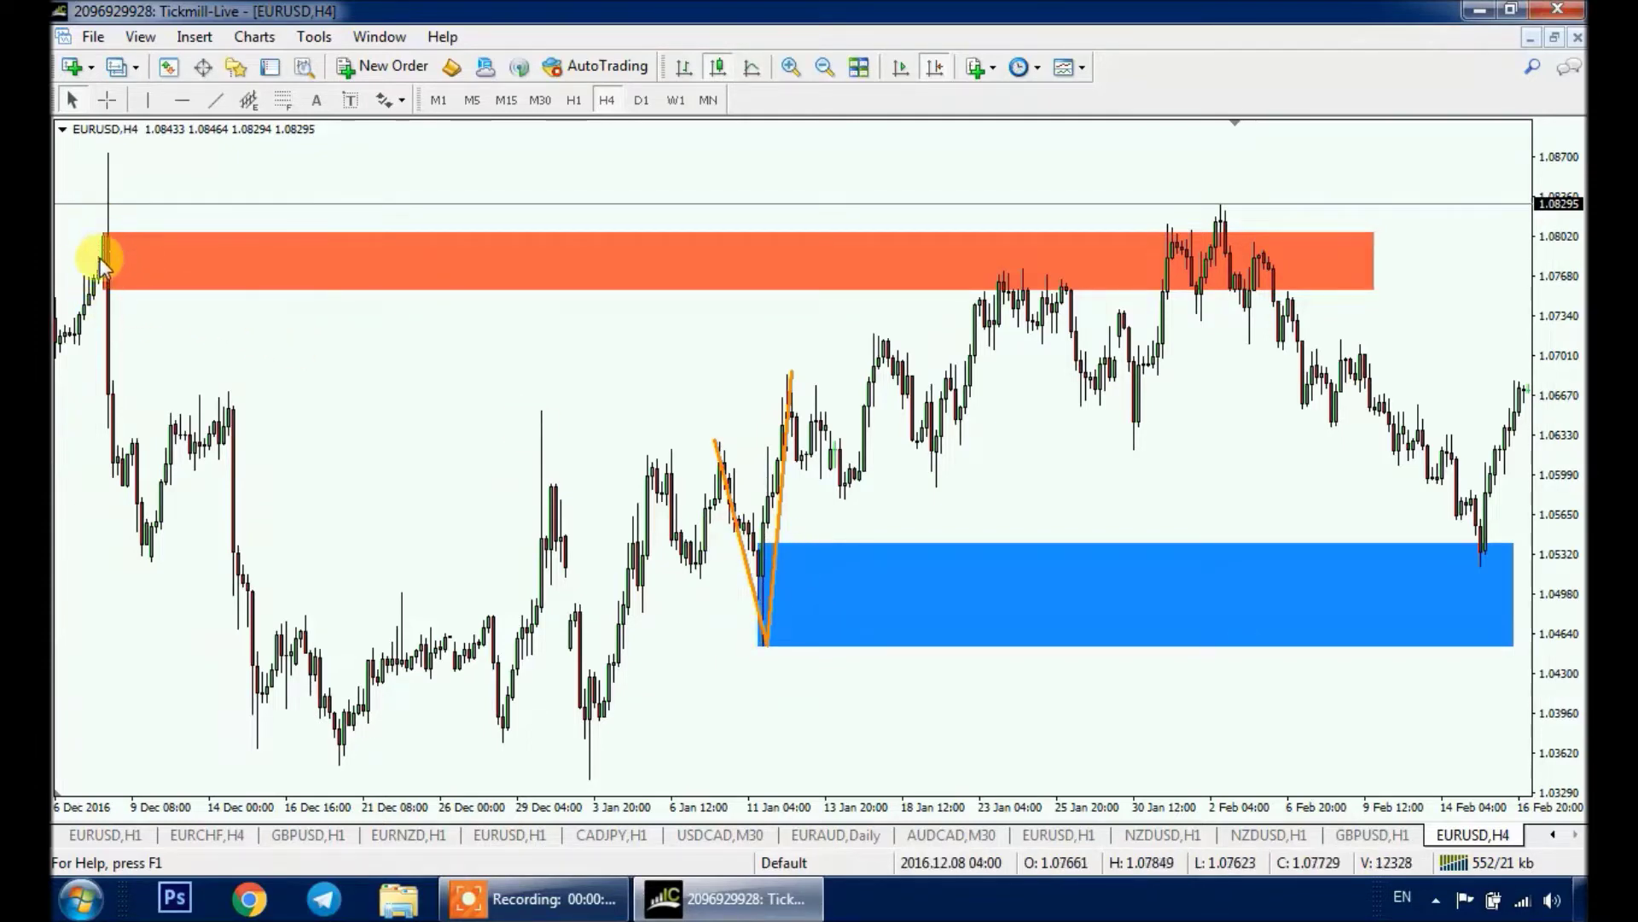
# Step: Reposition the upper supply-zone rectangle so that it starts at the 8 December peak
pyautogui.doubleClick(690, 264)
pyautogui.moveTo(739, 261); pyautogui.dragTo(762, 264)
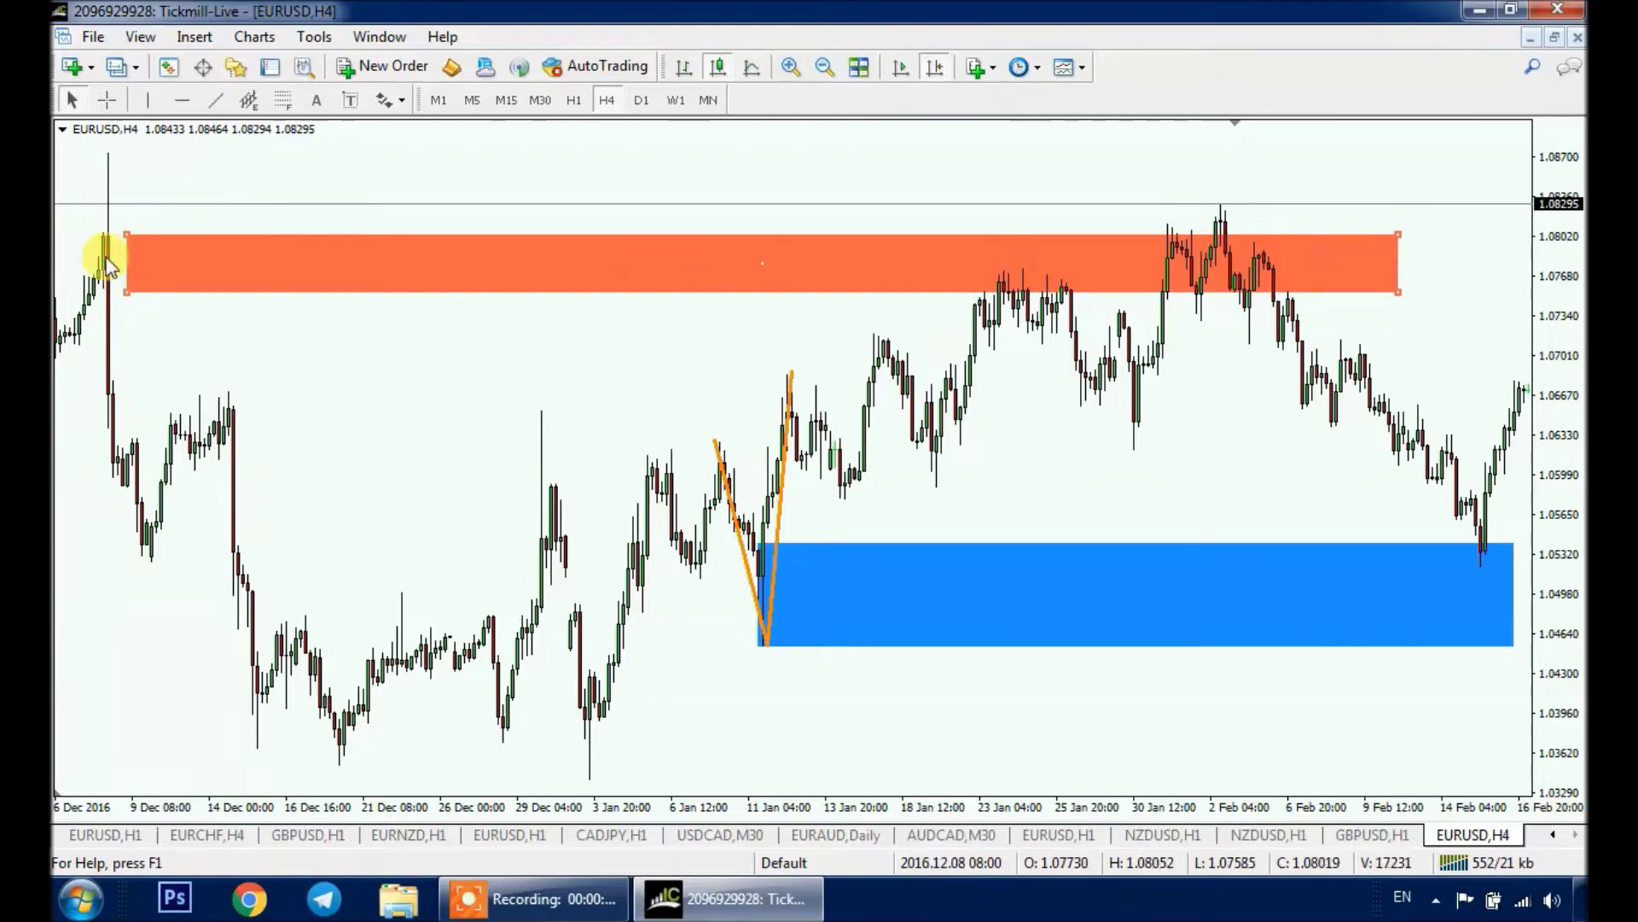
pyautogui.moveTo(757, 259); pyautogui.dragTo(735, 259)
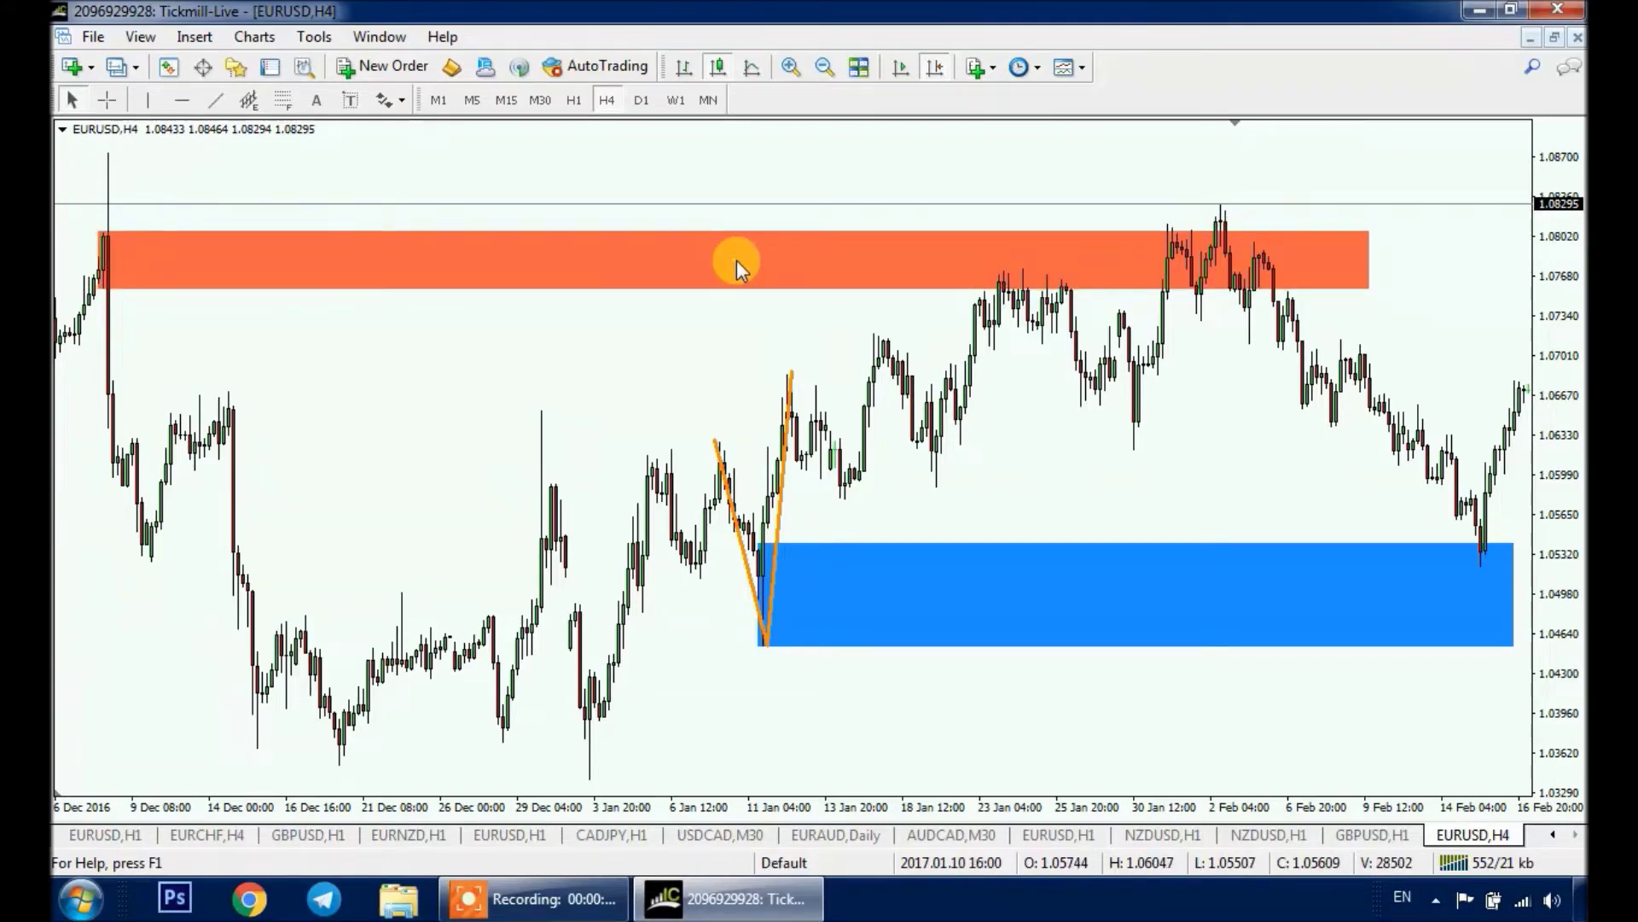
# Step: Try the supply zone's upper edge at the 8 December wick's high near 1.0870, and return it to the candle body's top near 1.0802
pyautogui.doubleClick(96, 233)
pyautogui.moveTo(96, 233); pyautogui.dragTo(97, 150)
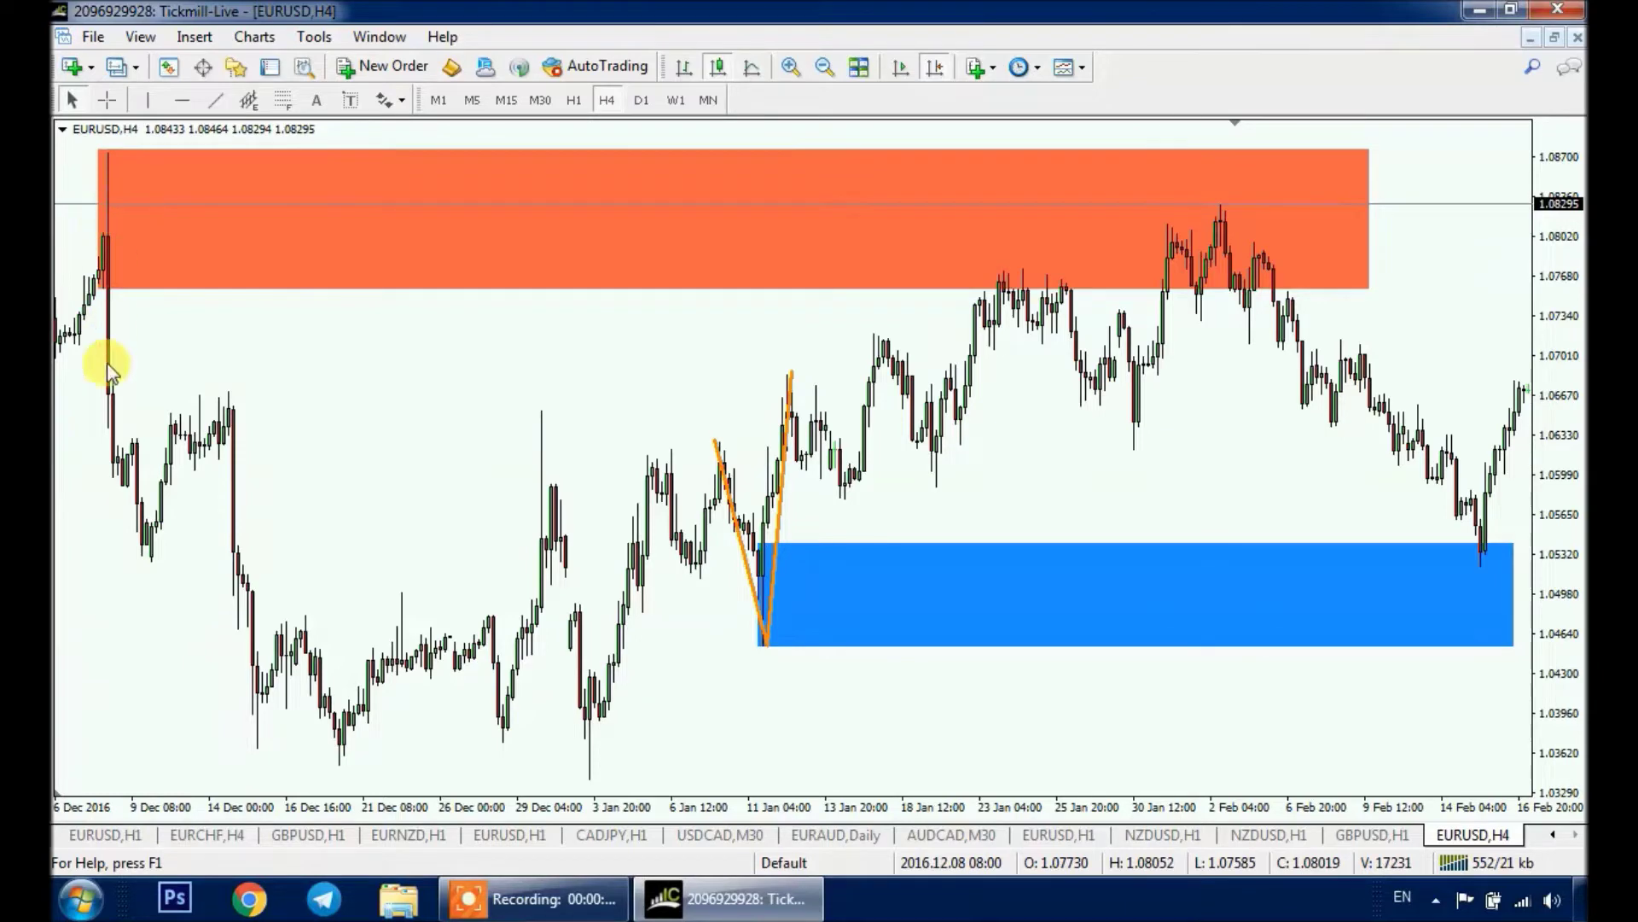
pyautogui.doubleClick(98, 151)
pyautogui.moveTo(98, 151); pyautogui.dragTo(104, 234)
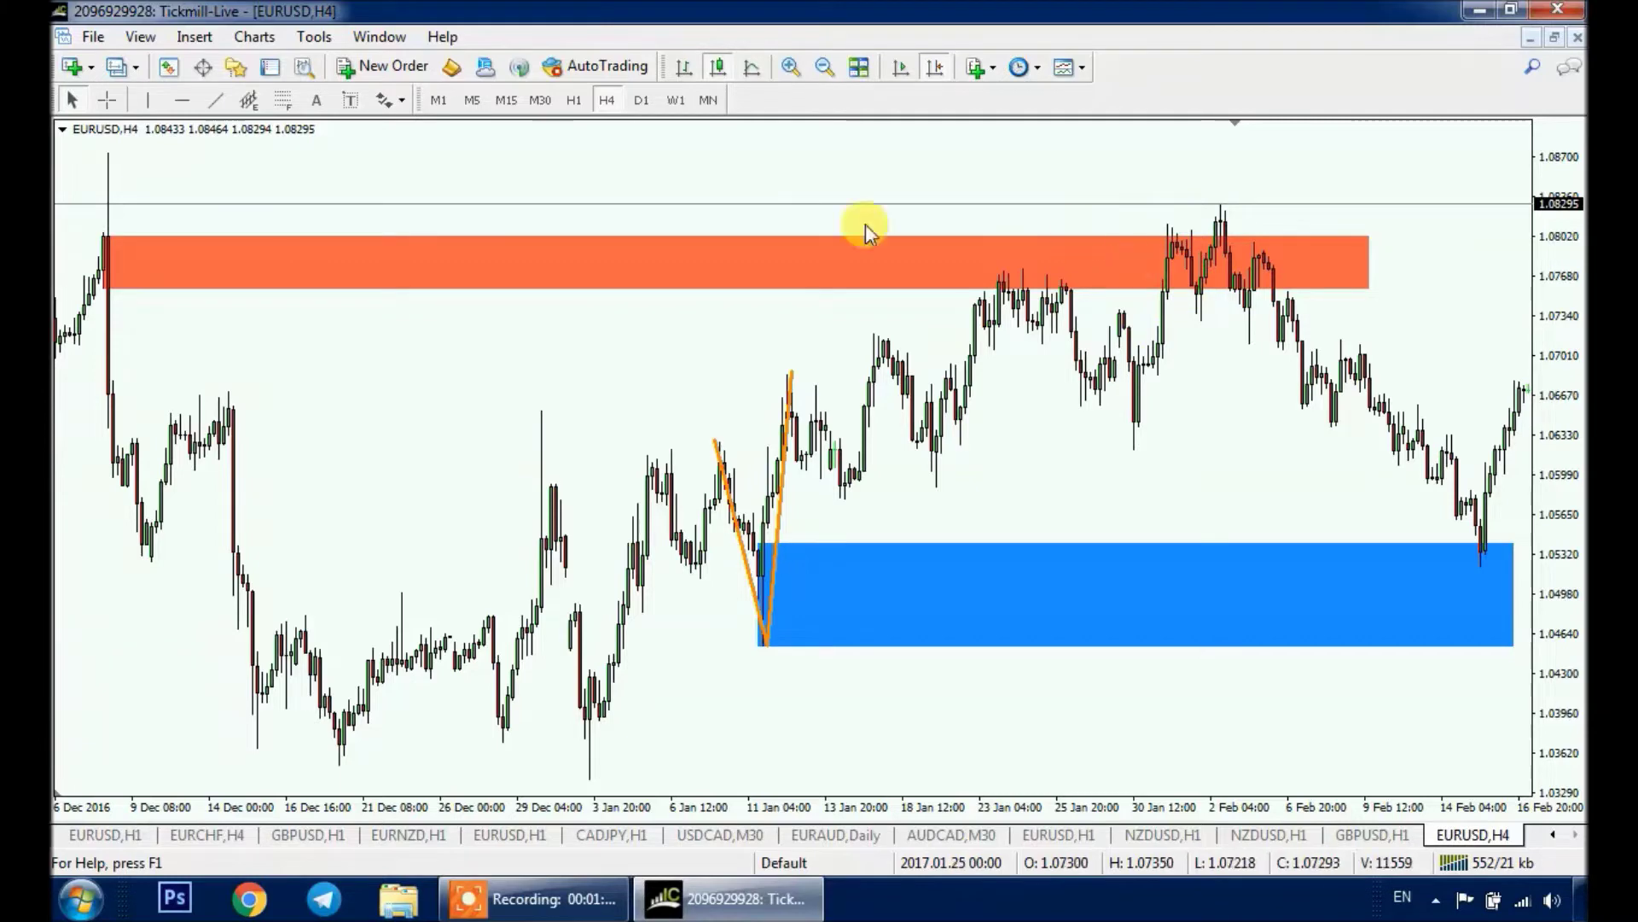
# Step: Mark the 8 December peak with two trendlines, one rising into the high and one falling to the low near 1.053
pyautogui.click(216, 100)
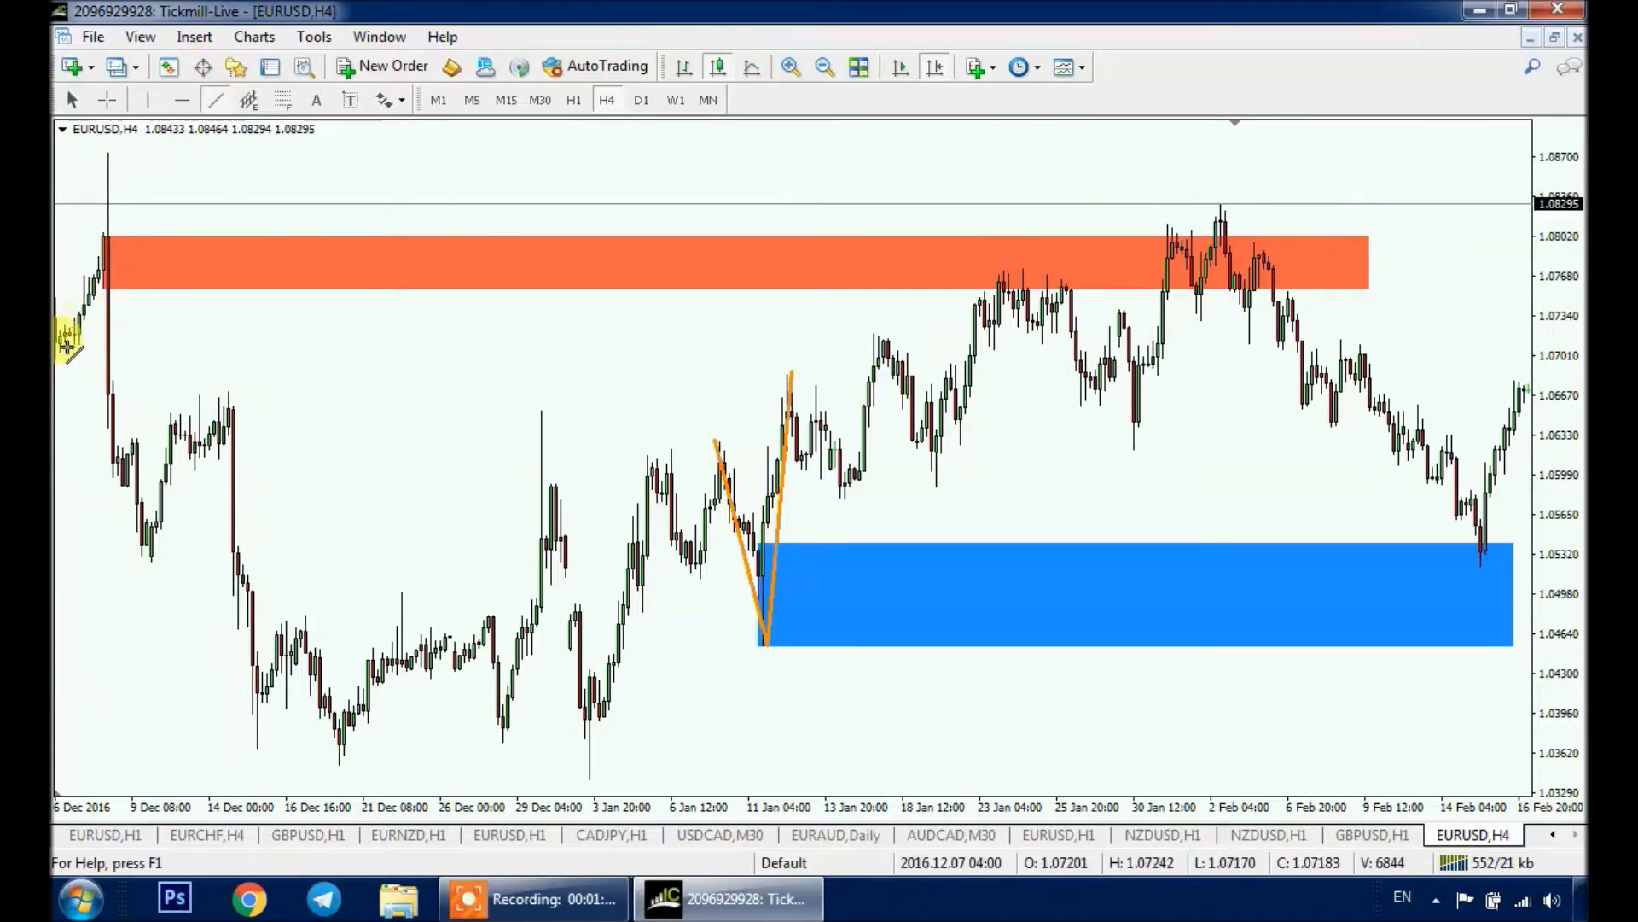
pyautogui.moveTo(71, 325); pyautogui.dragTo(107, 235)
pyautogui.click(216, 99)
pyautogui.moveTo(104, 228)
pyautogui.mouseDown()
pyautogui.moveTo(88, 256)
pyautogui.moveTo(151, 560)
pyautogui.mouseUp()
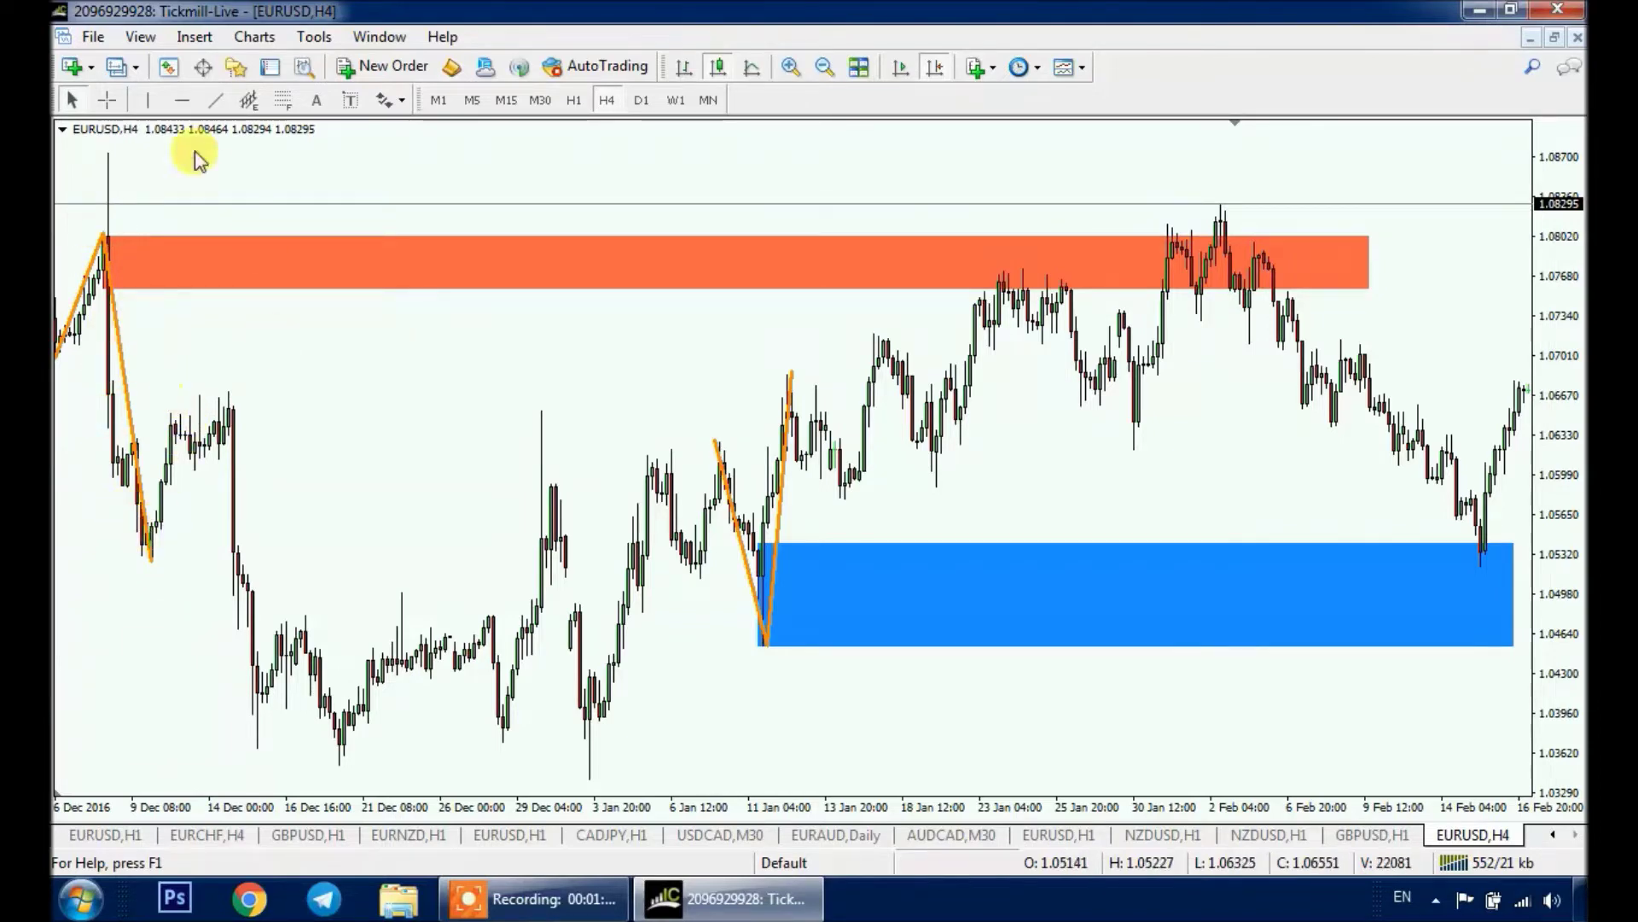
# Step: Draw an ascending trendline under the lows from the 3 January low near 1.0375 to the upper supply zone's lower end
pyautogui.click(220, 101)
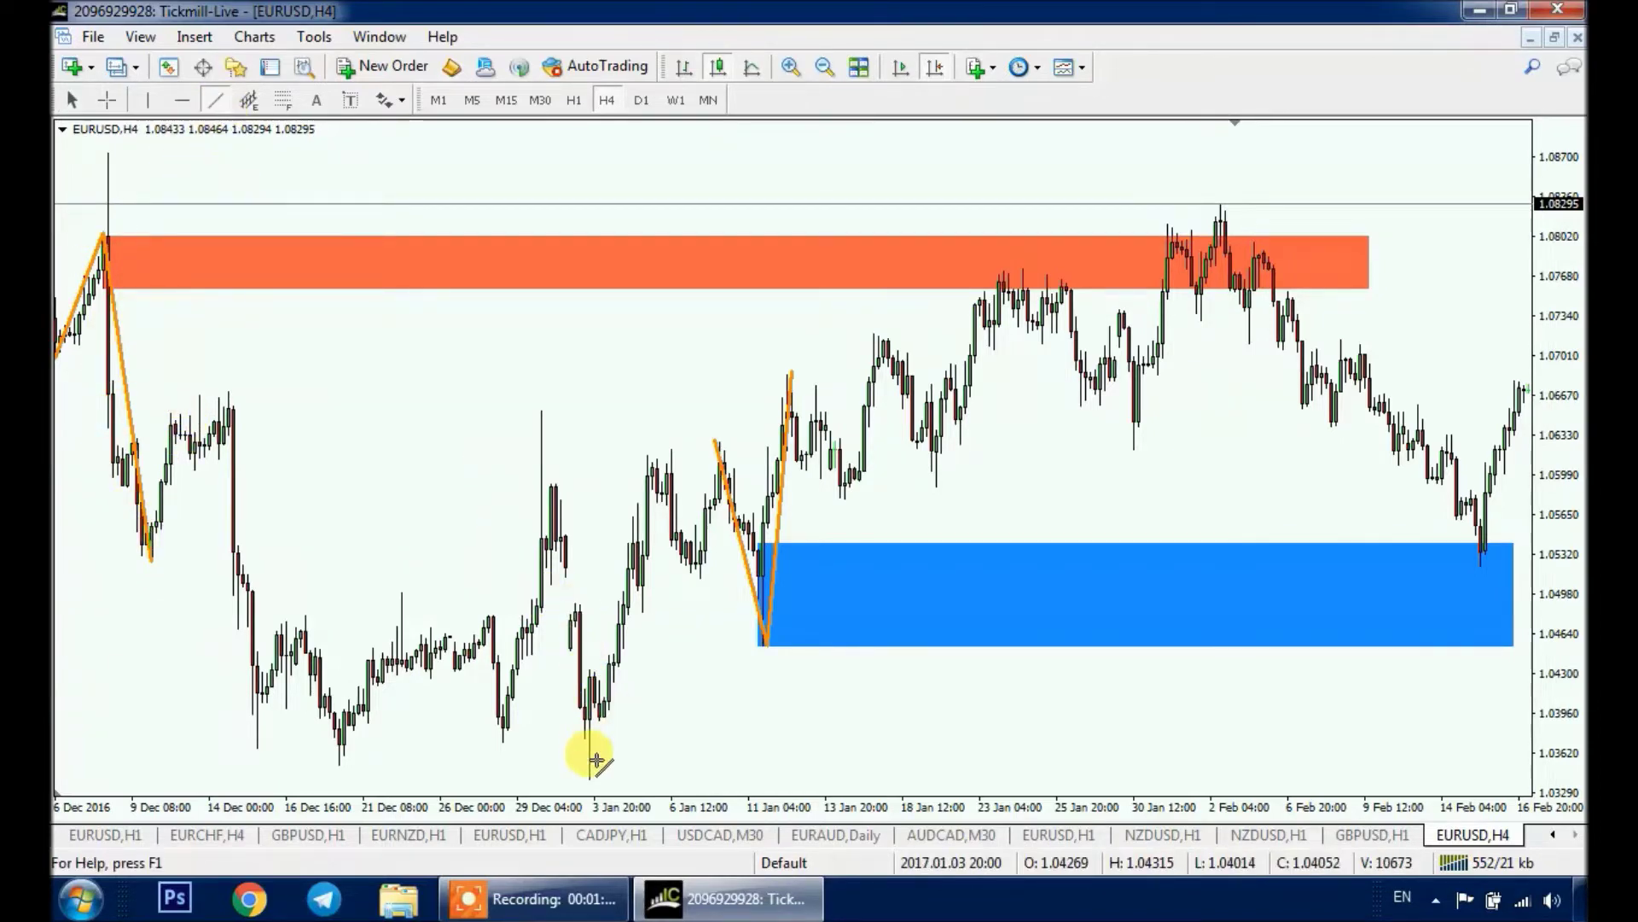
pyautogui.moveTo(582, 780); pyautogui.dragTo(1359, 288)
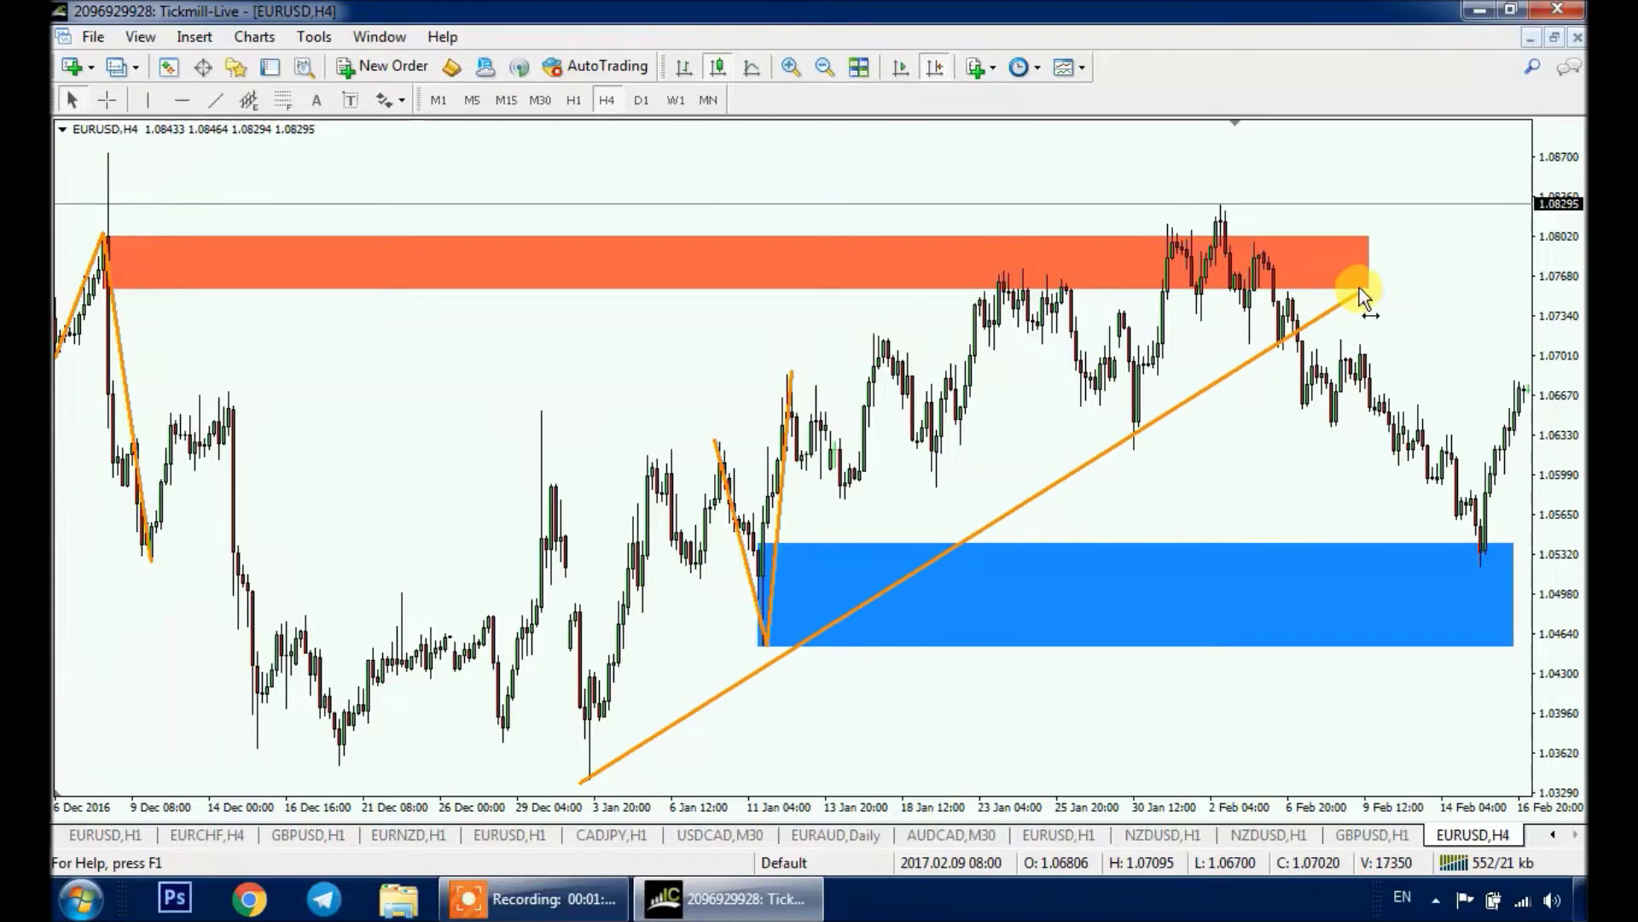
pyautogui.moveTo(583, 780); pyautogui.dragTo(584, 737)
# Step: Recolour the ascending trendline magenta and place a parallel copy along the price highs to form a channel
pyautogui.click(977, 512)
pyautogui.rightClick(959, 512)
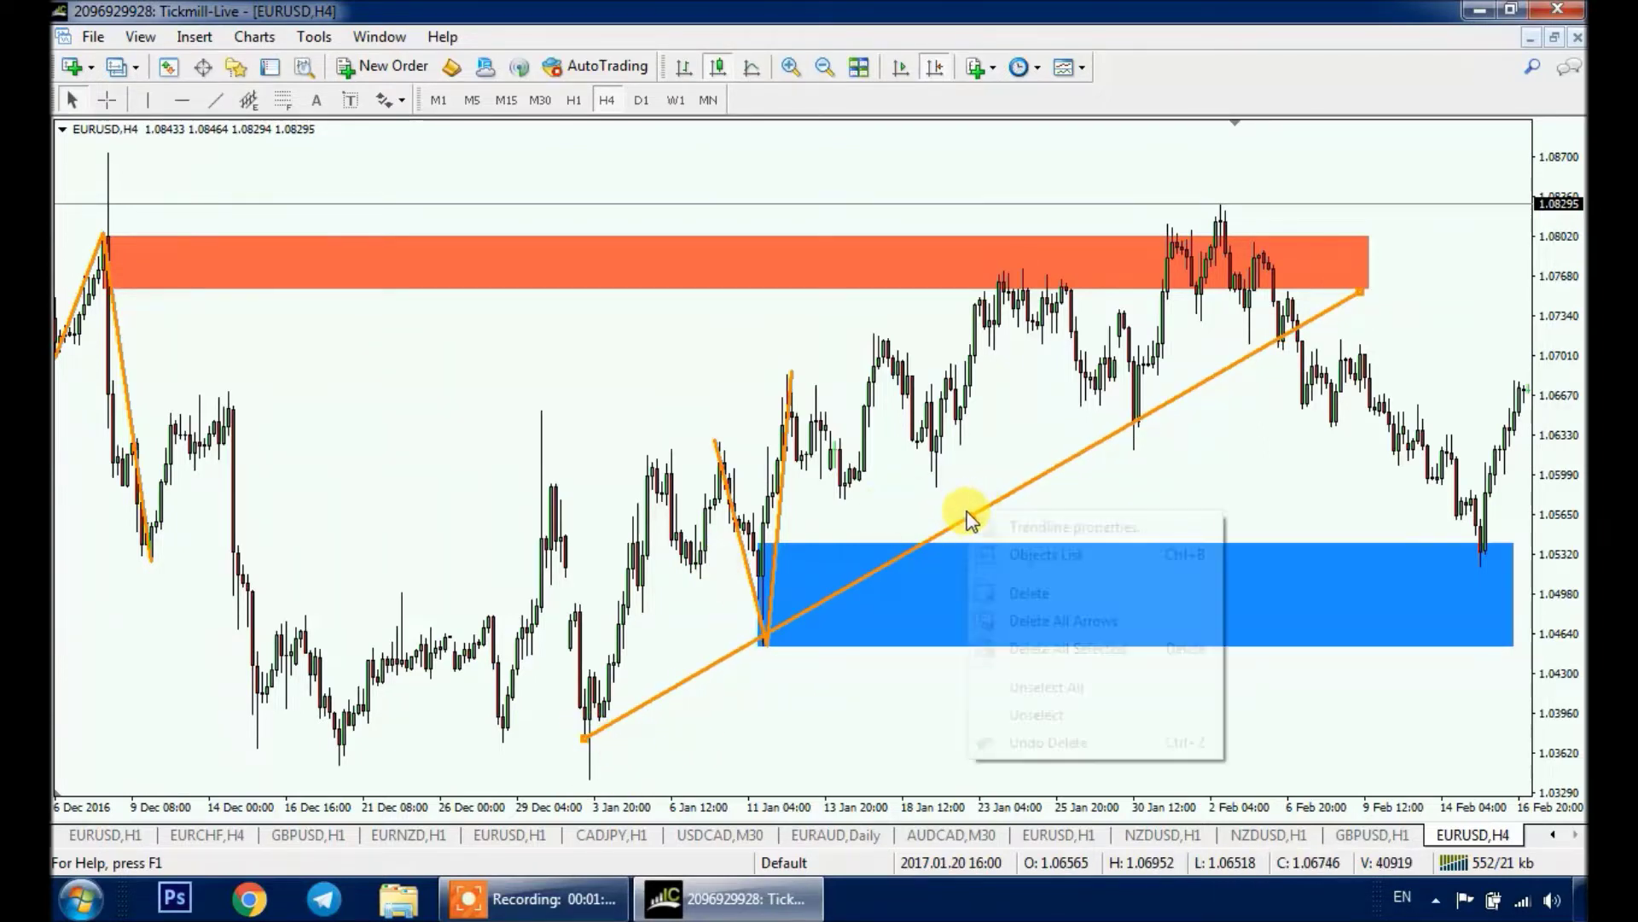
pyautogui.click(1016, 526)
pyautogui.click(840, 463)
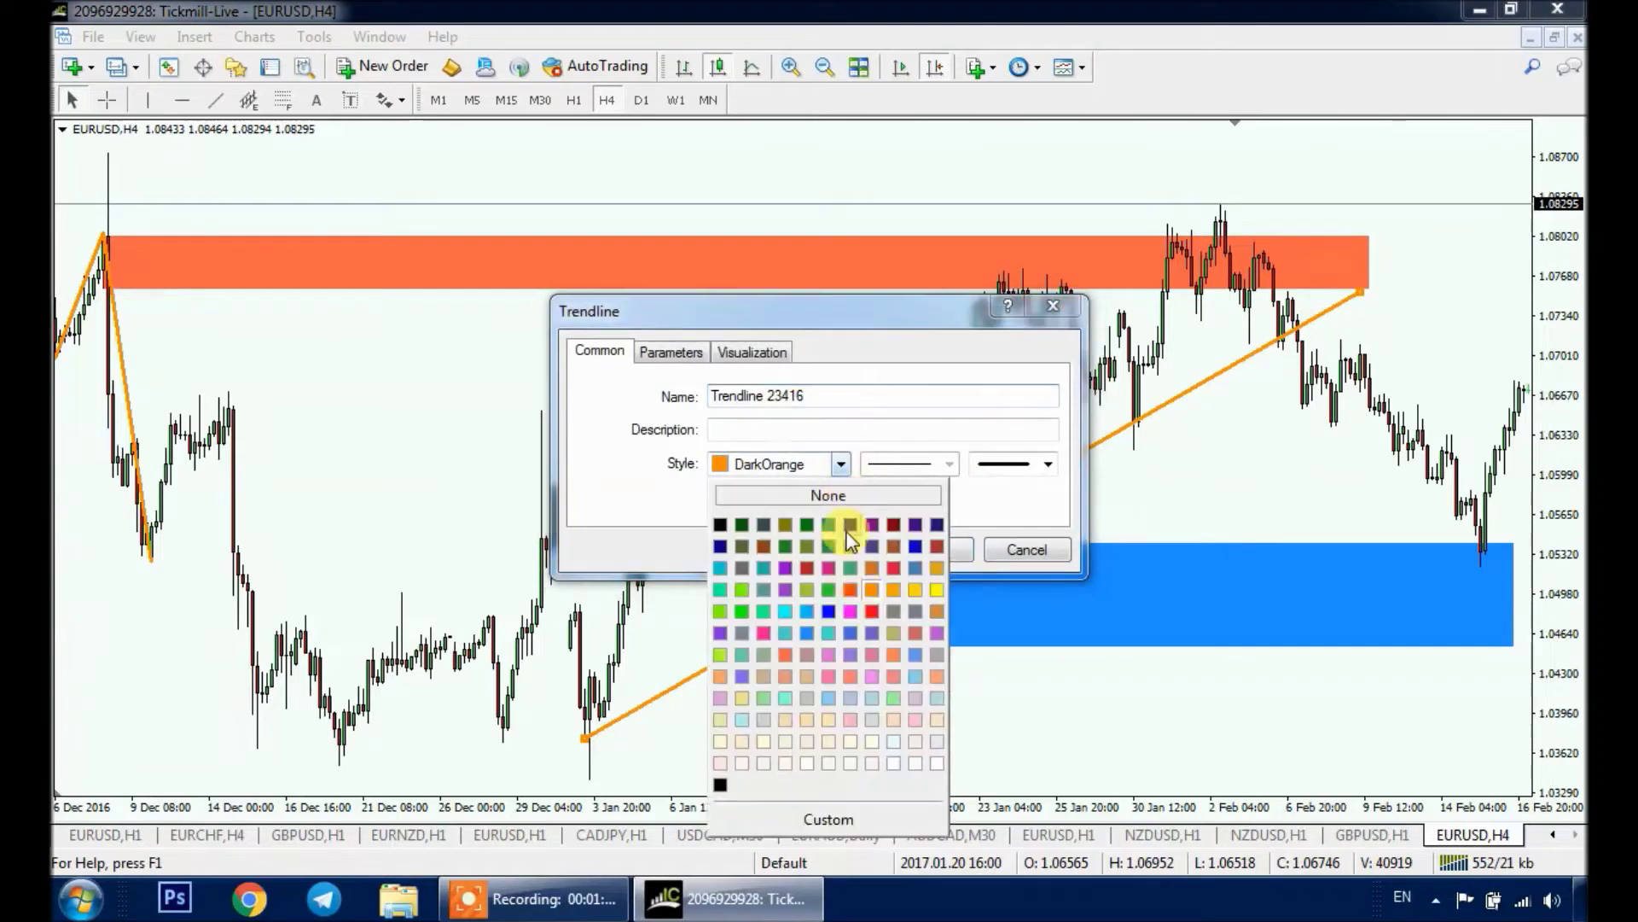
pyautogui.click(850, 611)
pyautogui.click(939, 549)
pyautogui.moveTo(973, 515); pyautogui.dragTo(878, 336)
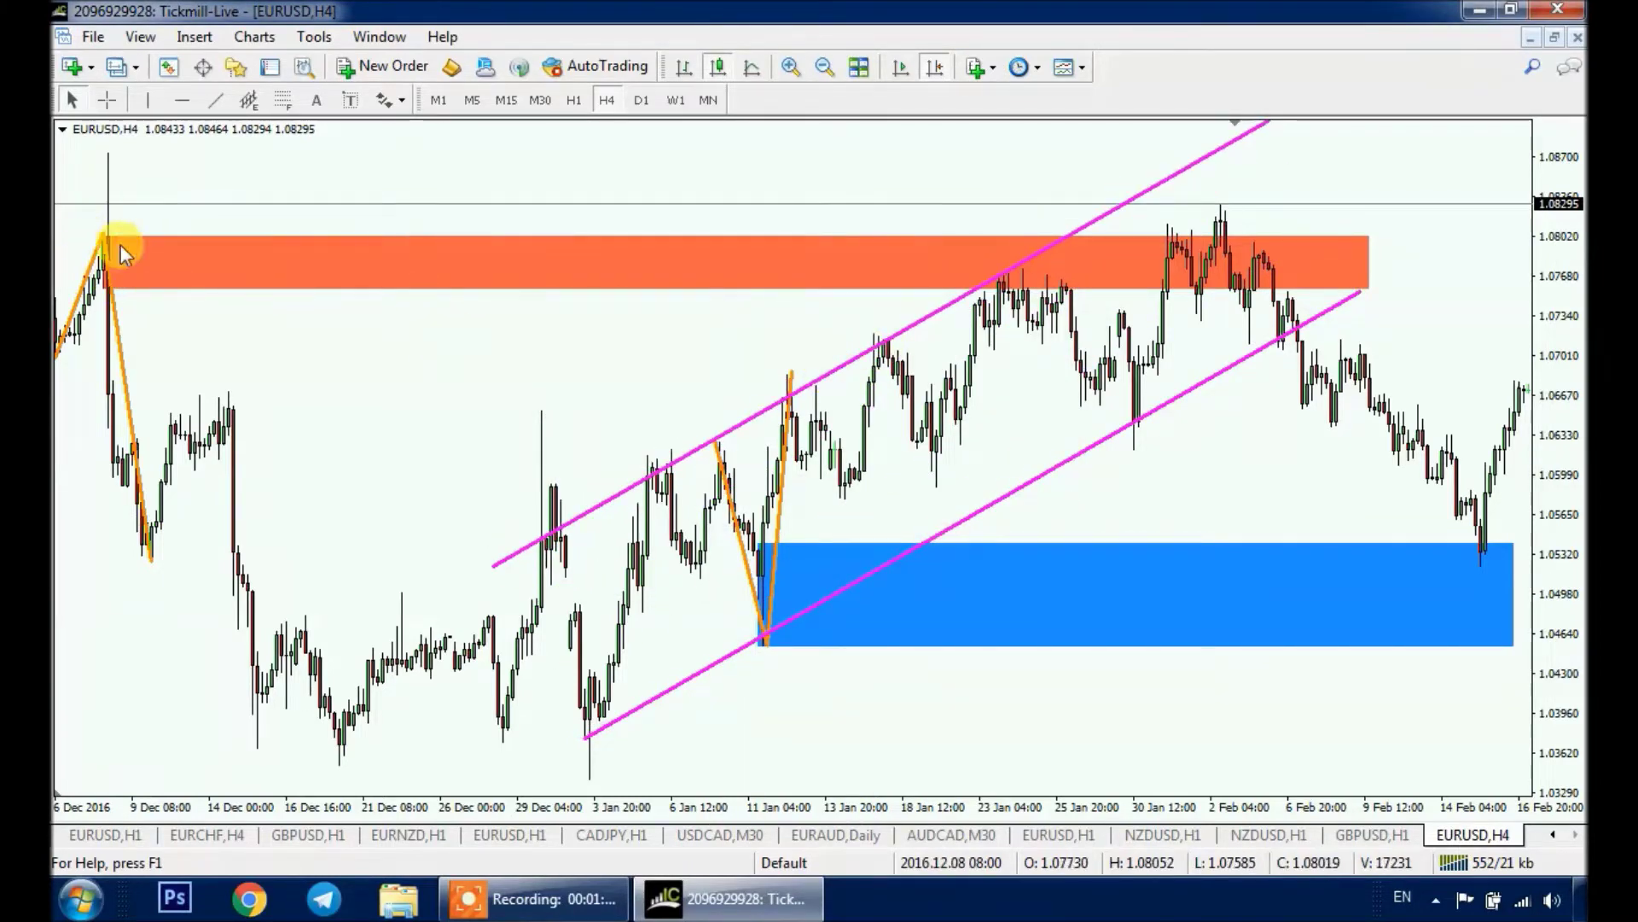
# Step: Add a MACD (12,26,9) indicator to the chart and draw a trendline across its descending peaks from early January to early February
pyautogui.click(234, 66)
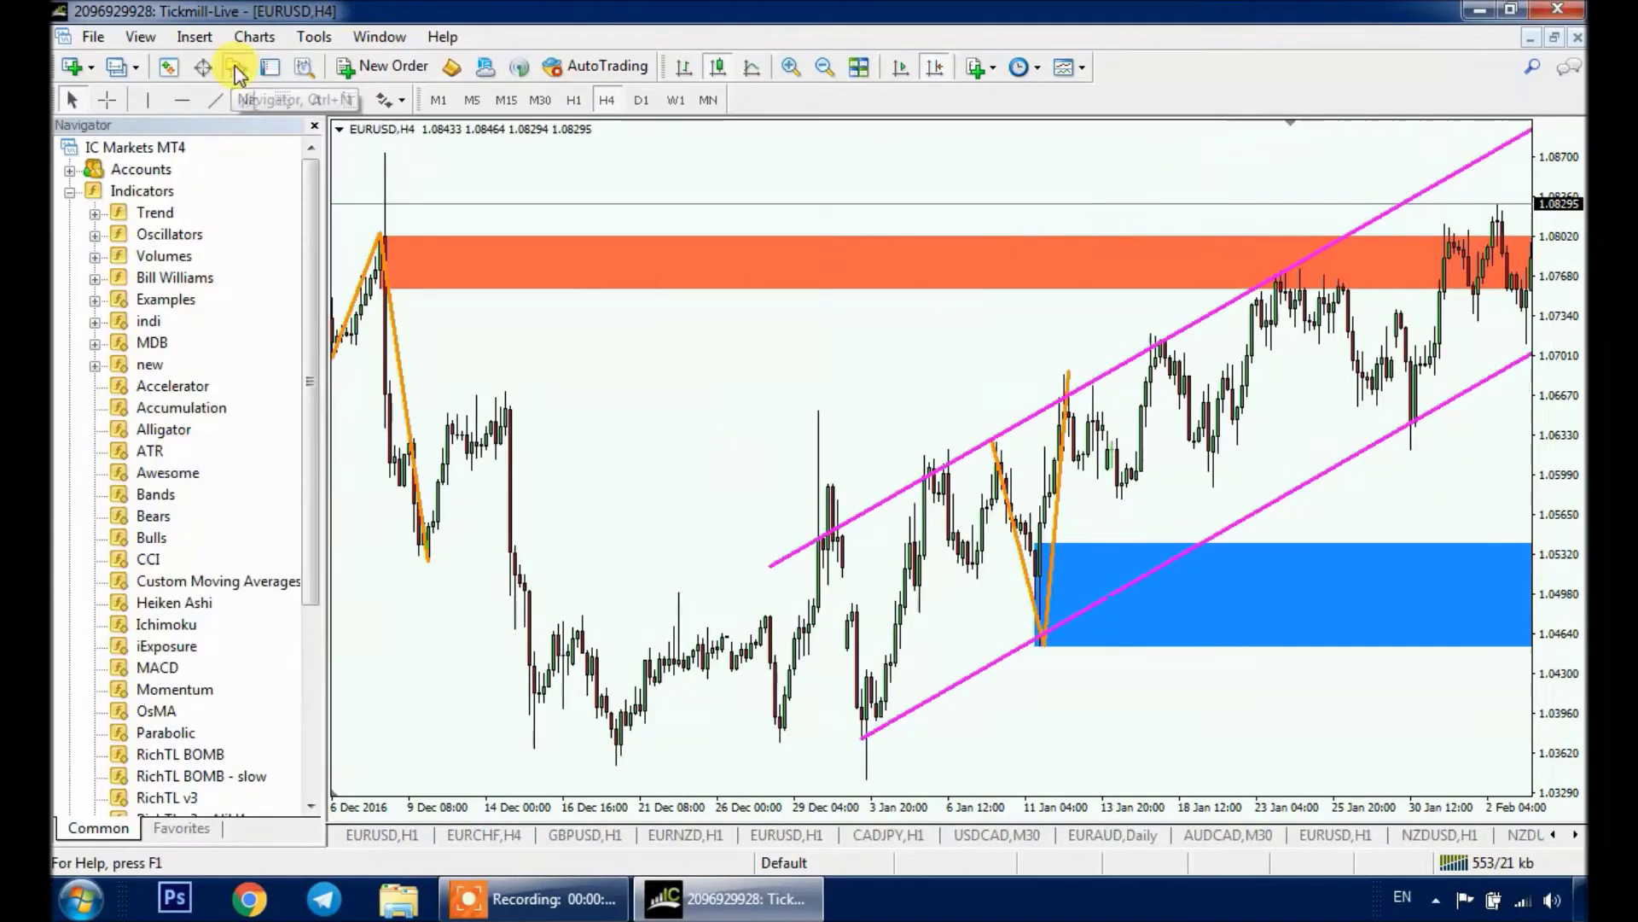
pyautogui.moveTo(157, 666); pyautogui.dragTo(715, 443)
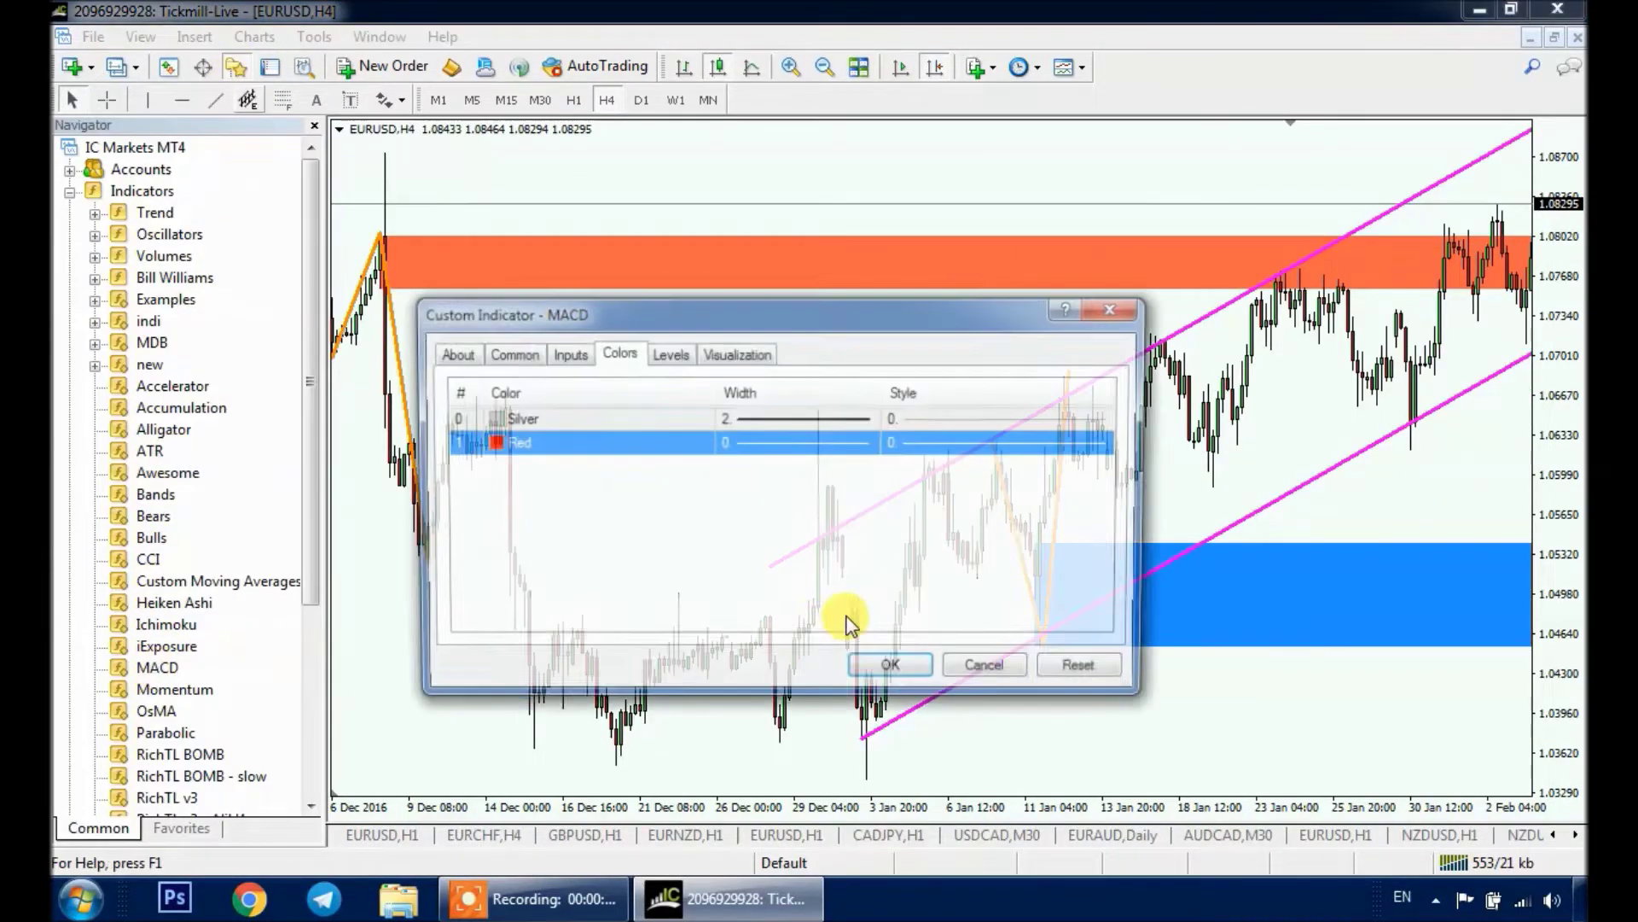
pyautogui.click(898, 666)
pyautogui.click(314, 125)
pyautogui.click(215, 99)
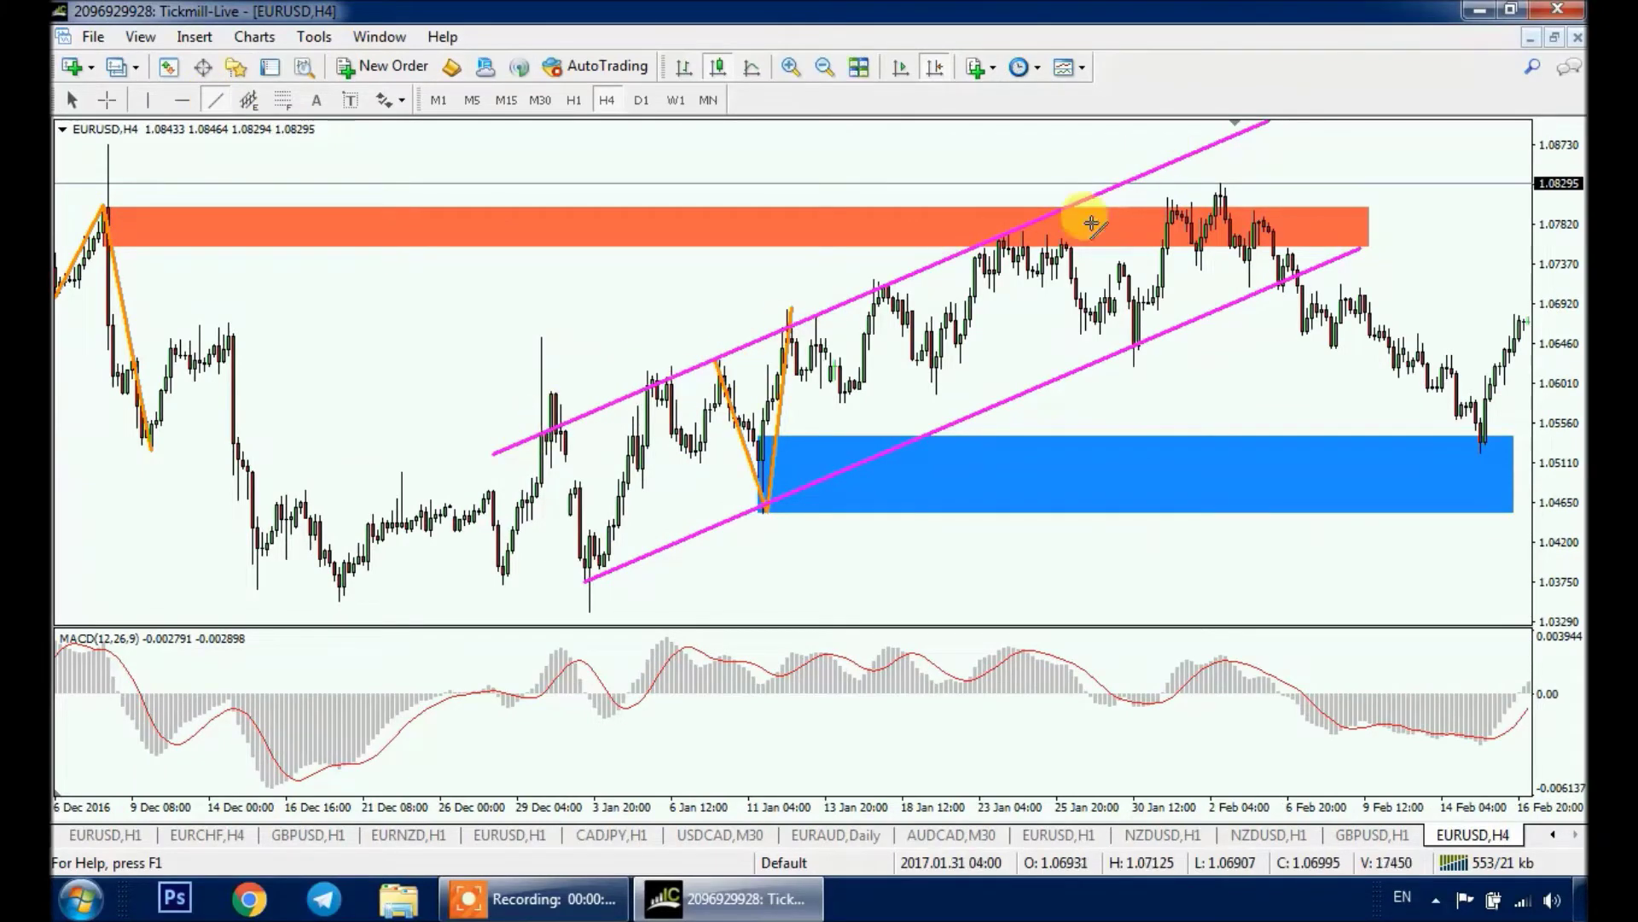
pyautogui.moveTo(666, 637); pyautogui.dragTo(1222, 654)
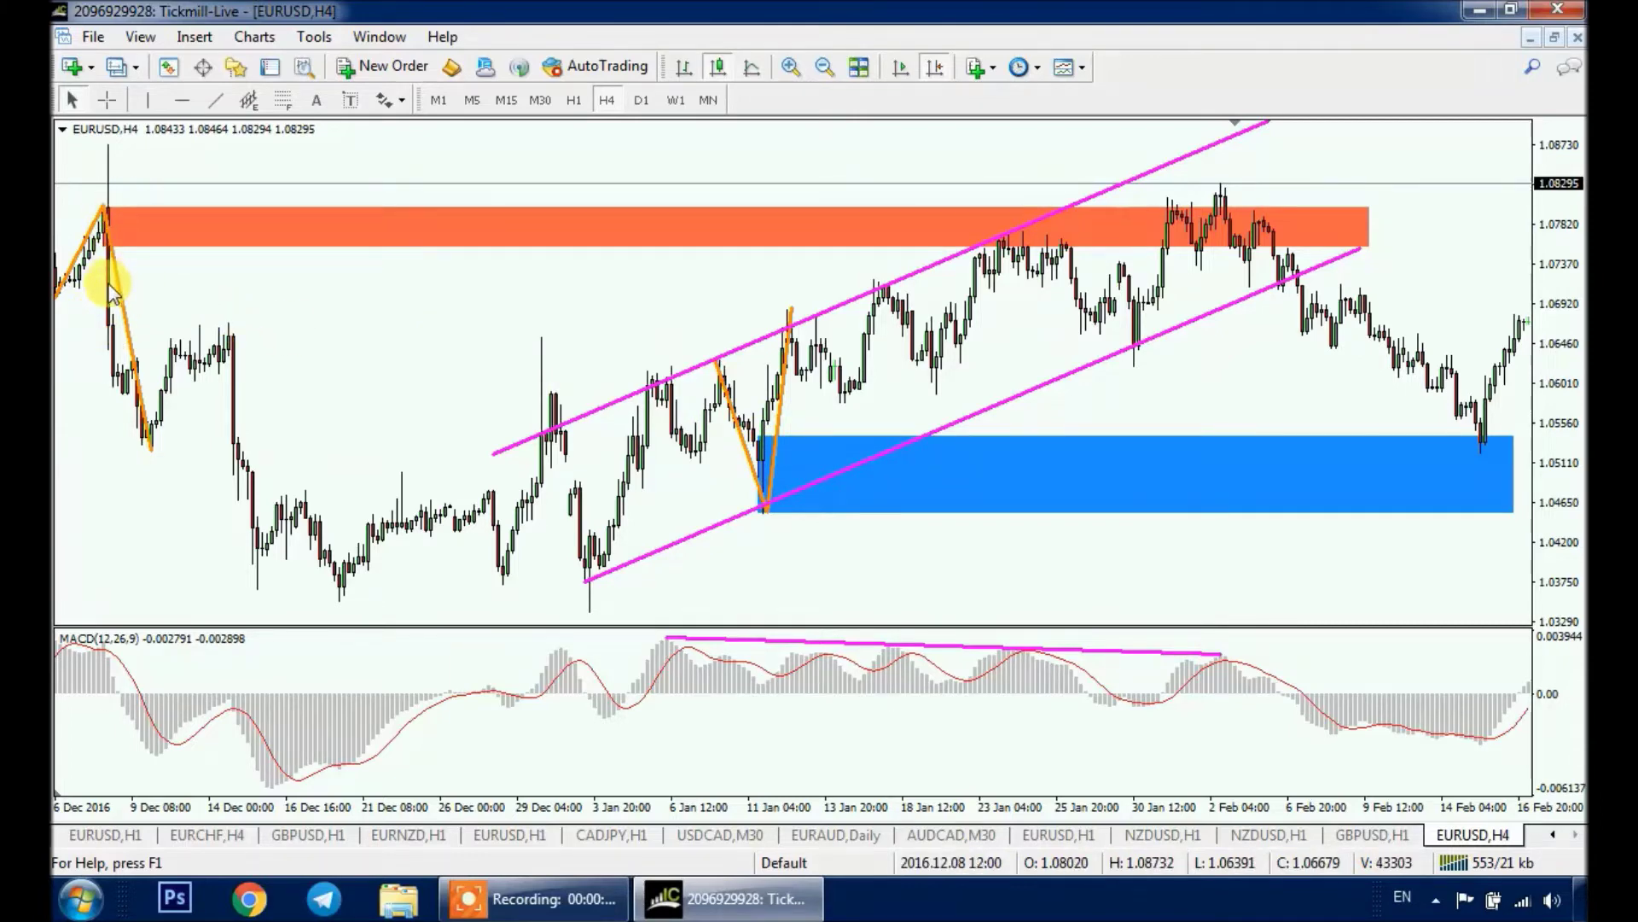
# Step: Delete the MACD indicator from the EURUSD H4 chart through the indicators list
pyautogui.rightClick(749, 378)
pyautogui.click(755, 437)
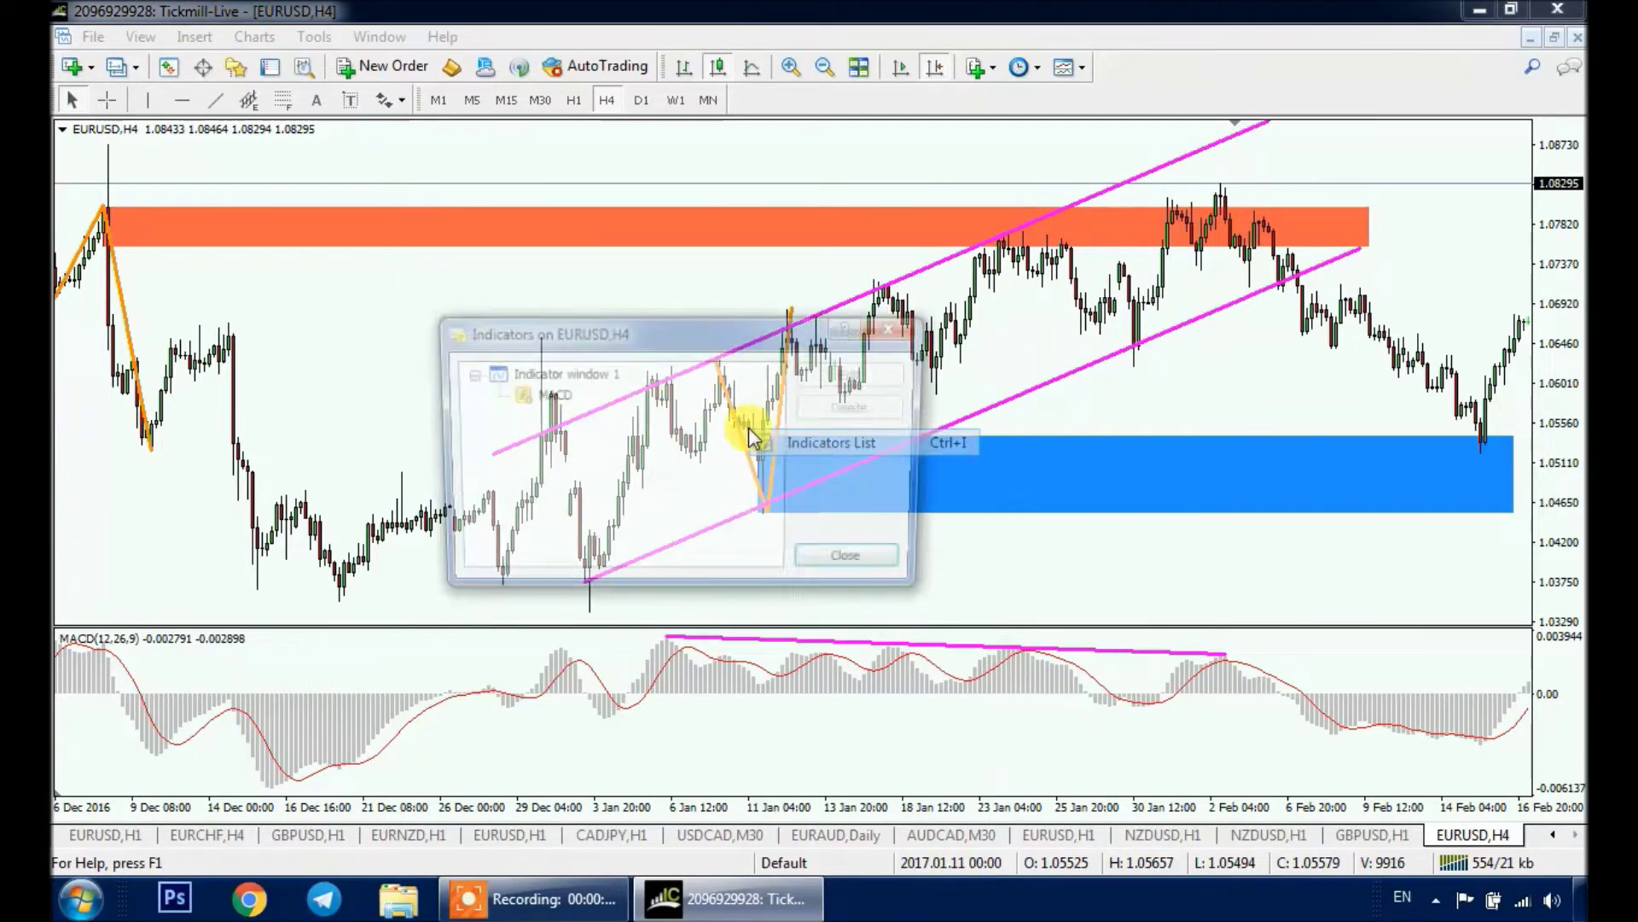
pyautogui.click(858, 403)
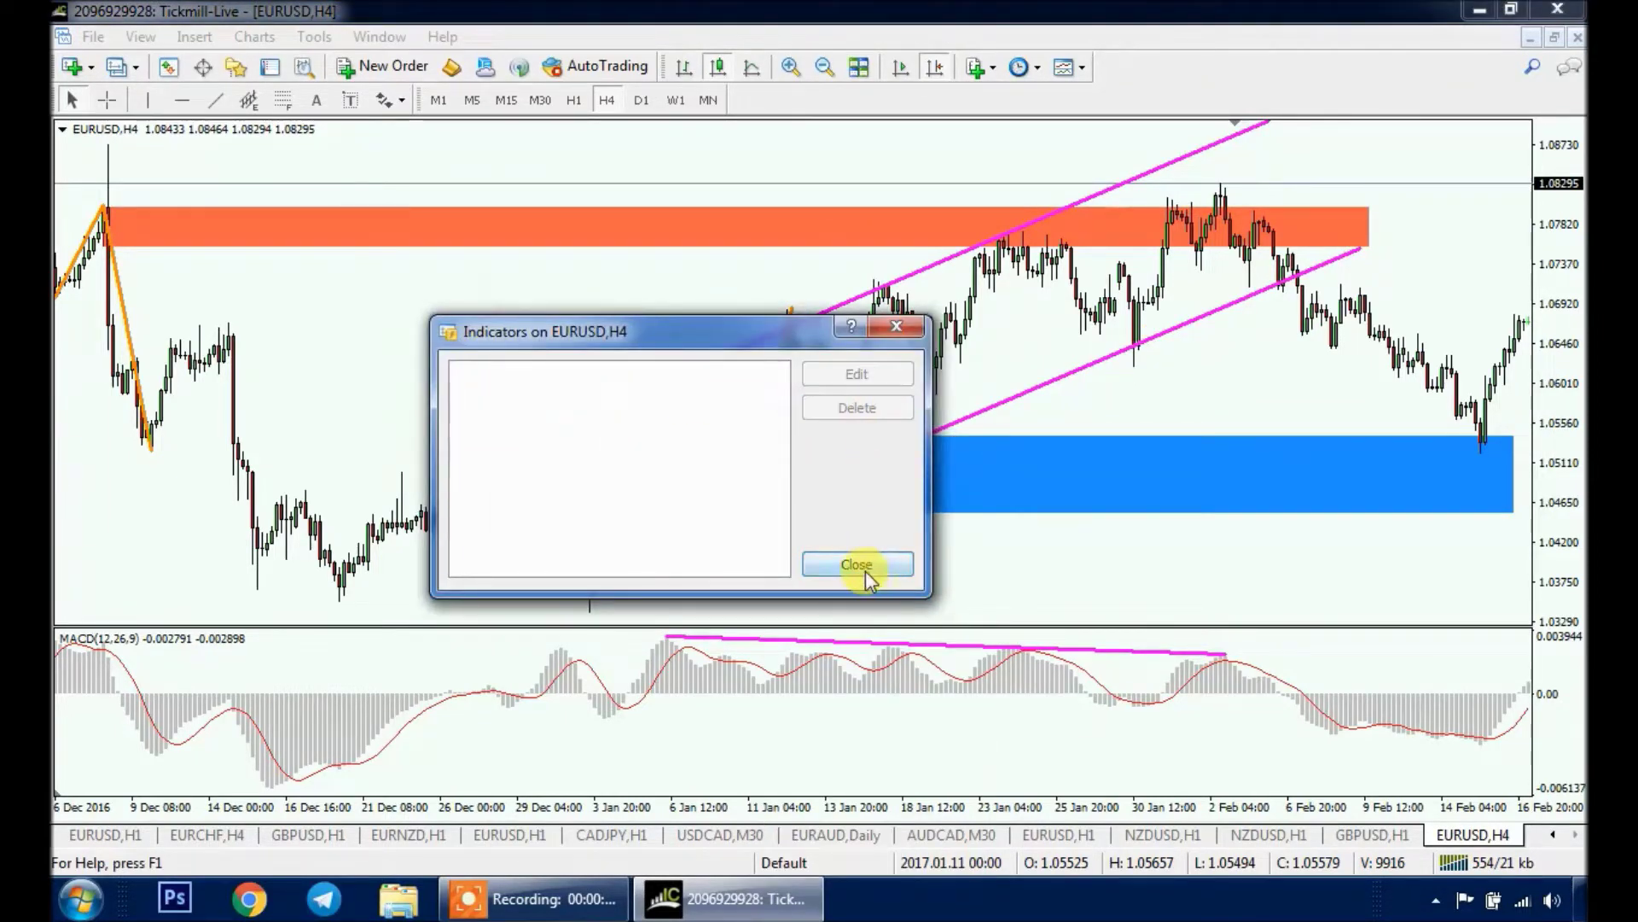
pyautogui.click(864, 567)
# Step: Draw a rectangle over the mid-December consolidation, spanning about 1.0668 to 1.0615, and extend it to mid-January
pyautogui.click(198, 43)
pyautogui.moveTo(254, 220)
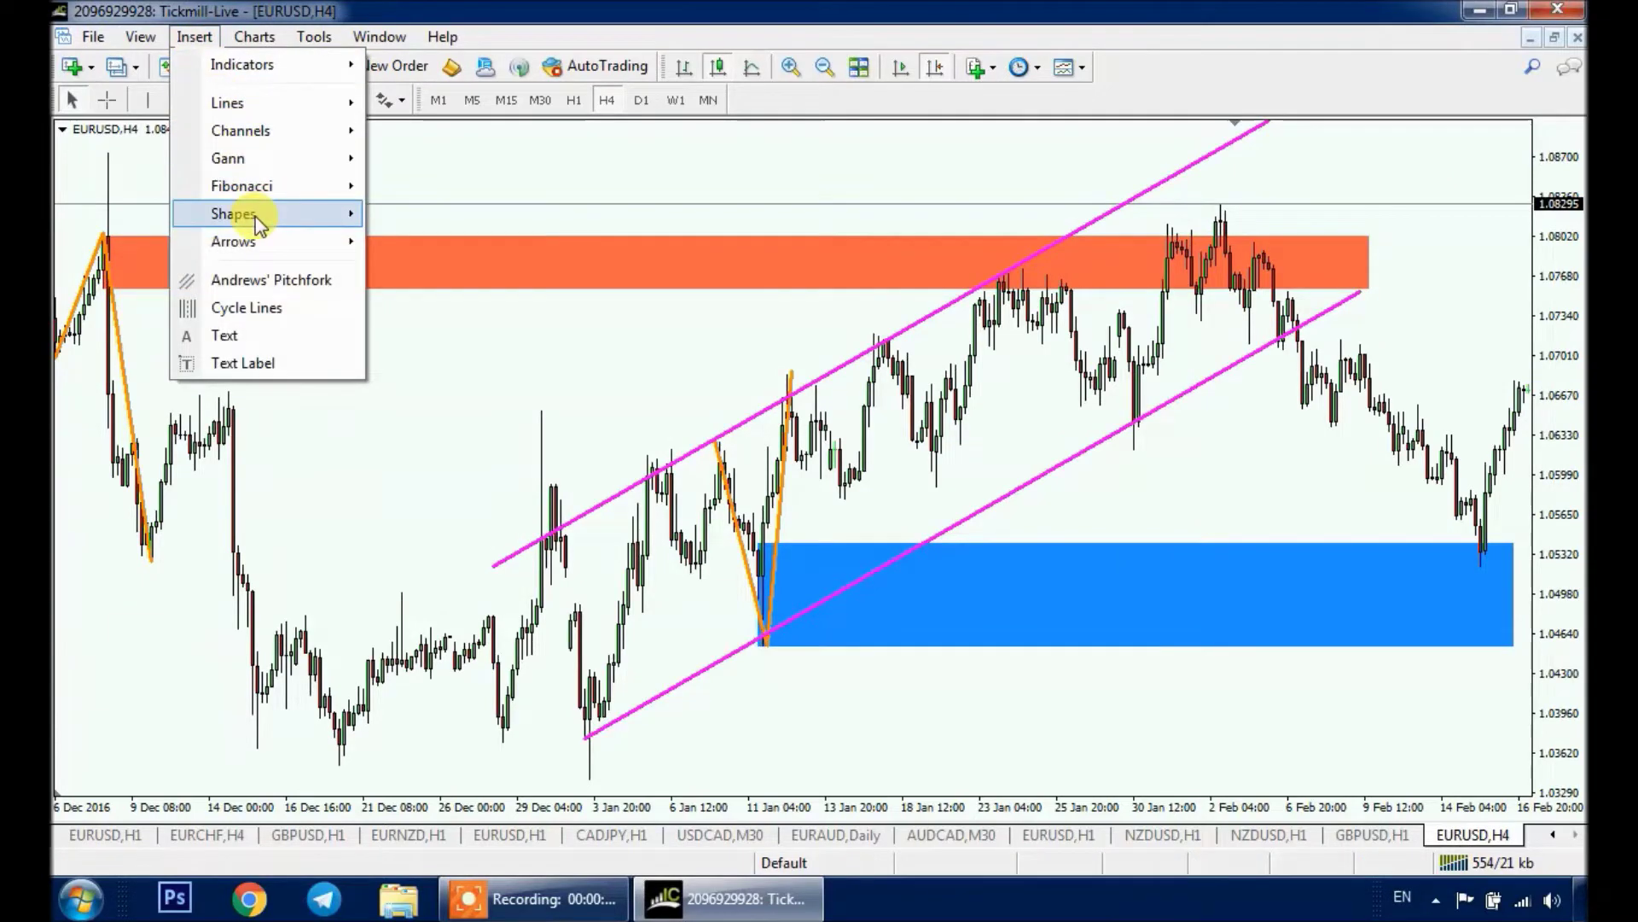
pyautogui.click(401, 215)
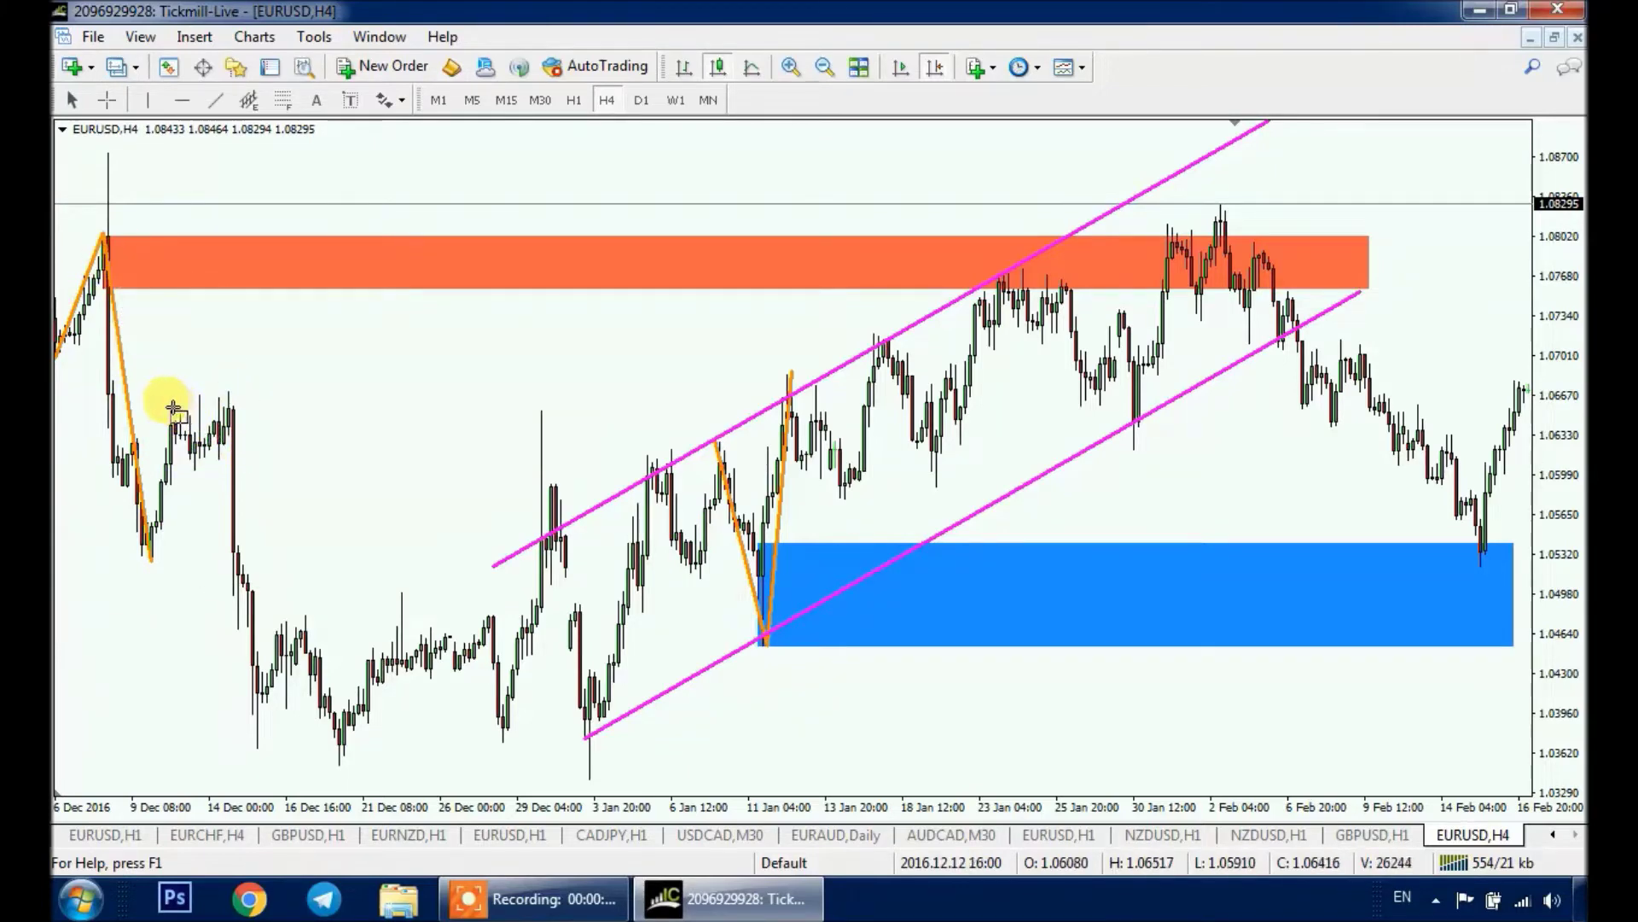
pyautogui.moveTo(194, 471)
pyautogui.mouseDown()
pyautogui.moveTo(192, 386)
pyautogui.moveTo(271, 393)
pyautogui.mouseUp()
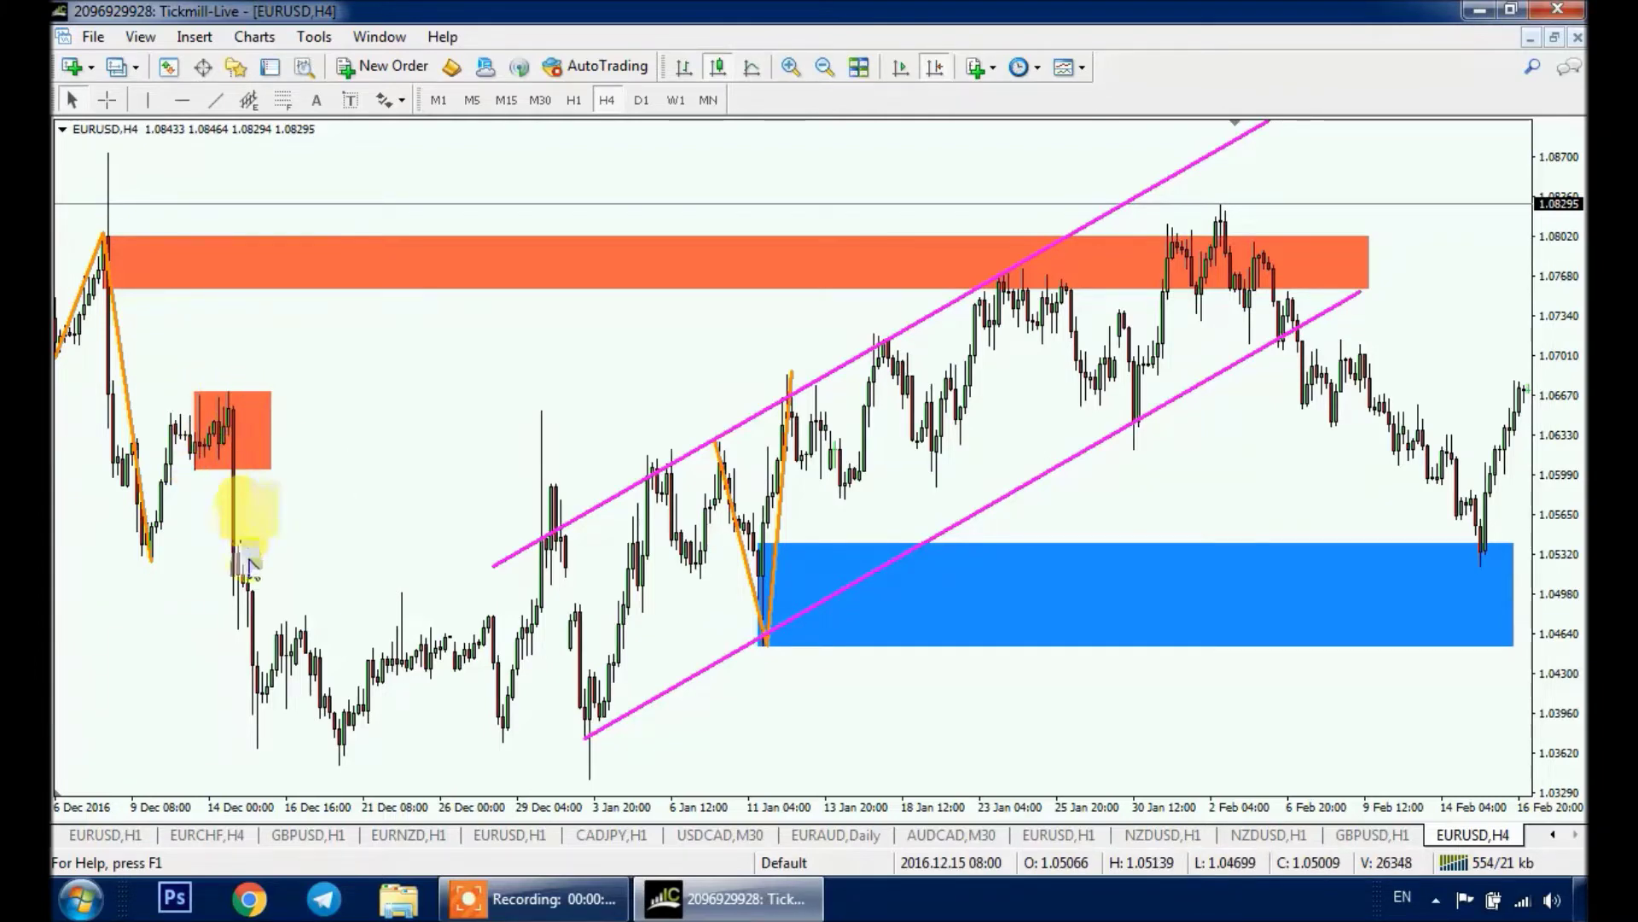
pyautogui.moveTo(272, 469); pyautogui.dragTo(840, 456)
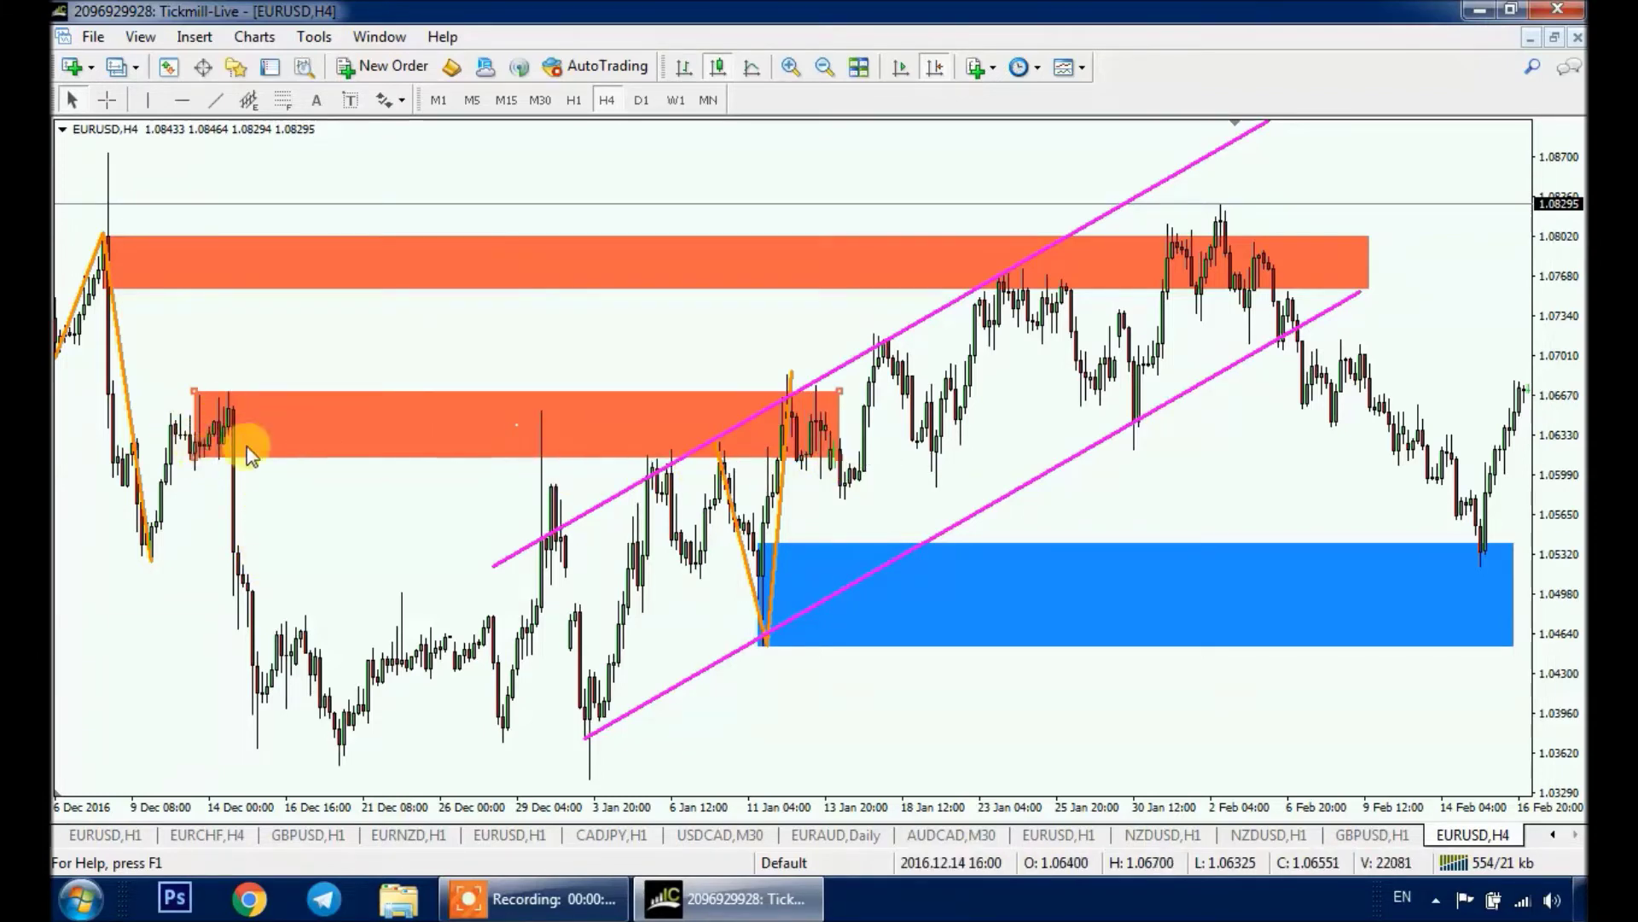
# Step: Mark the mid-December consolidation with two trendlines, one rising into it and one following the sharp drop out of it
pyautogui.click(216, 100)
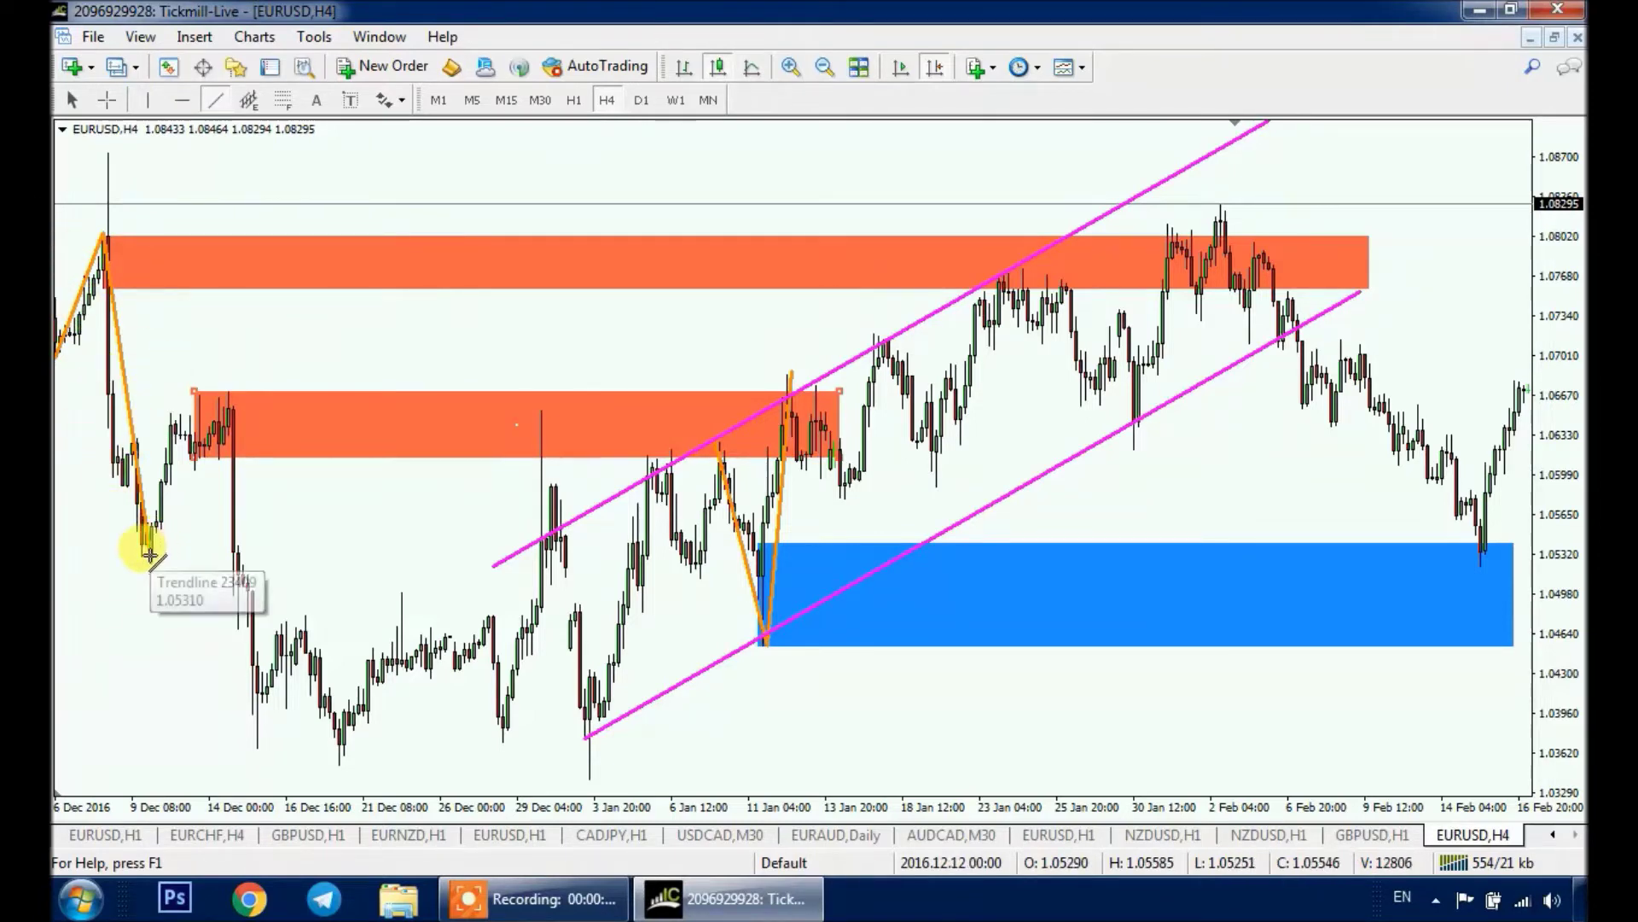
pyautogui.moveTo(150, 558); pyautogui.dragTo(217, 389)
pyautogui.click(217, 100)
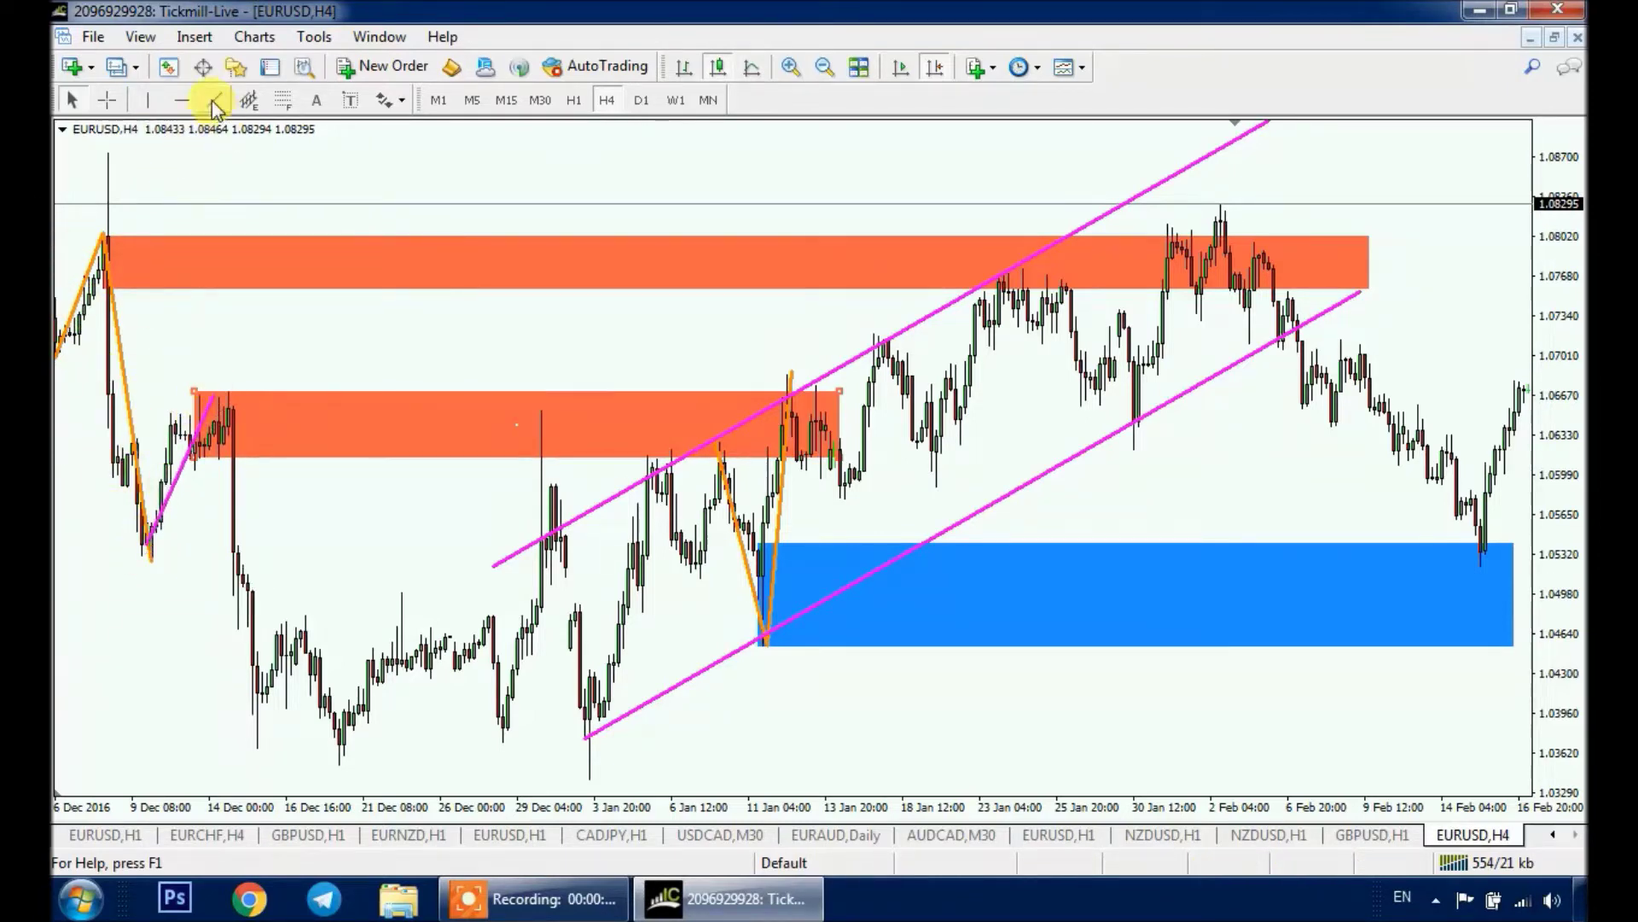
pyautogui.moveTo(219, 393); pyautogui.dragTo(267, 762)
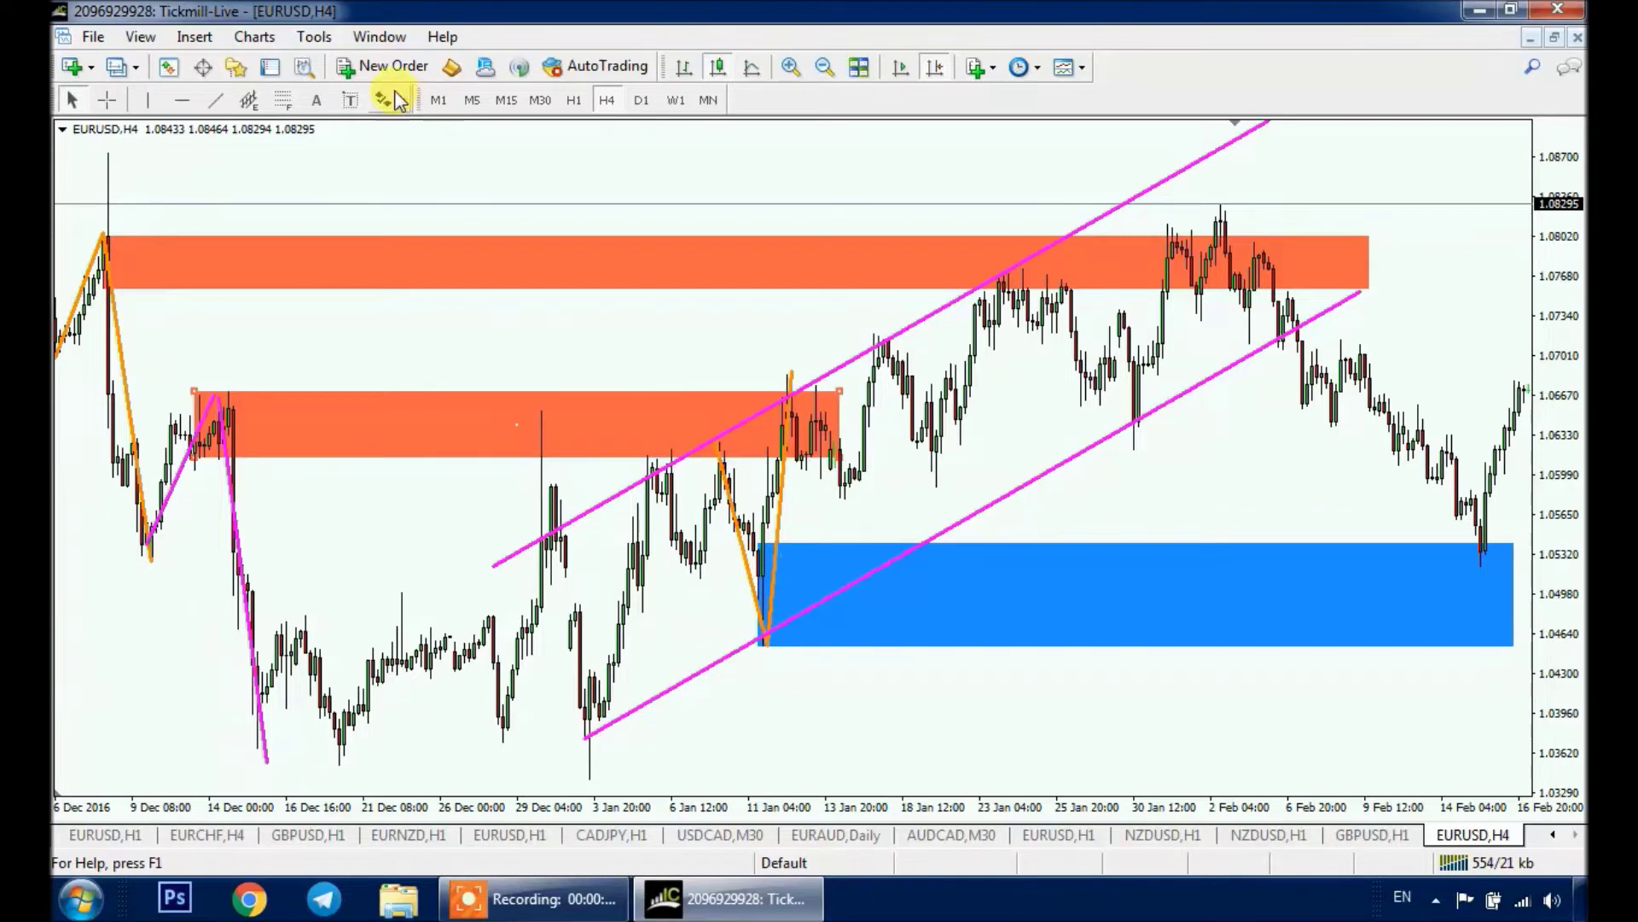
# Step: Draw a rectangle from the 3 January low area to about 6 February, spanning about 1.0433 to 1.0378
pyautogui.click(195, 37)
pyautogui.click(418, 210)
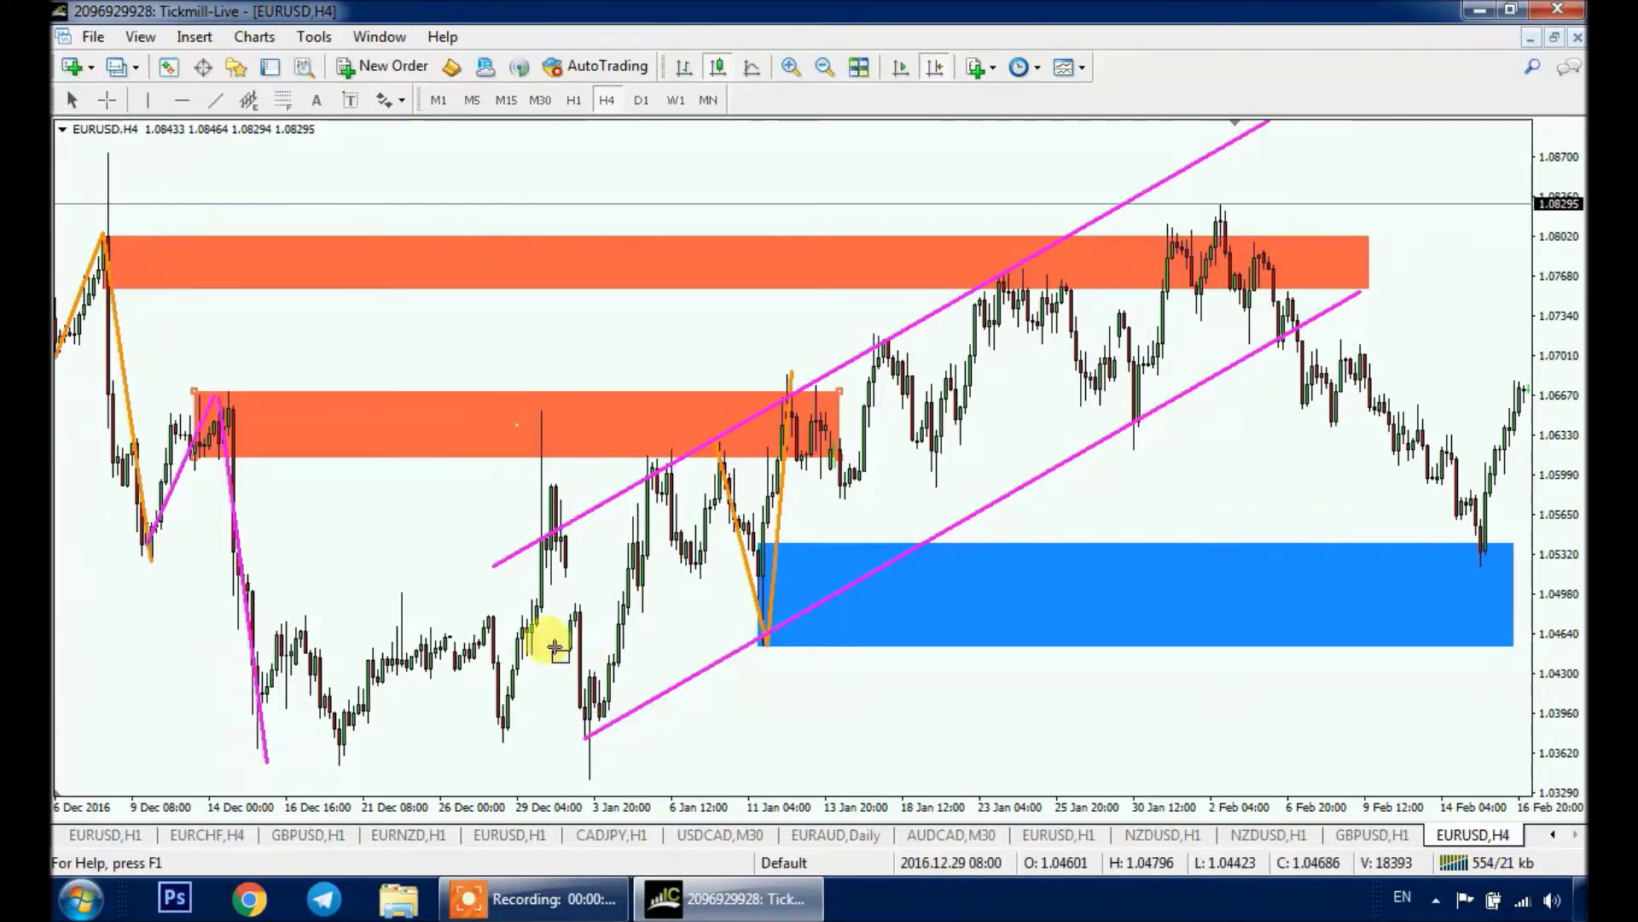
pyautogui.moveTo(591, 671); pyautogui.dragTo(1289, 734)
# Step: Set the color of the rectangle at the early-January low to DodgerBlue
pyautogui.rightClick(1293, 735)
pyautogui.click(1286, 736)
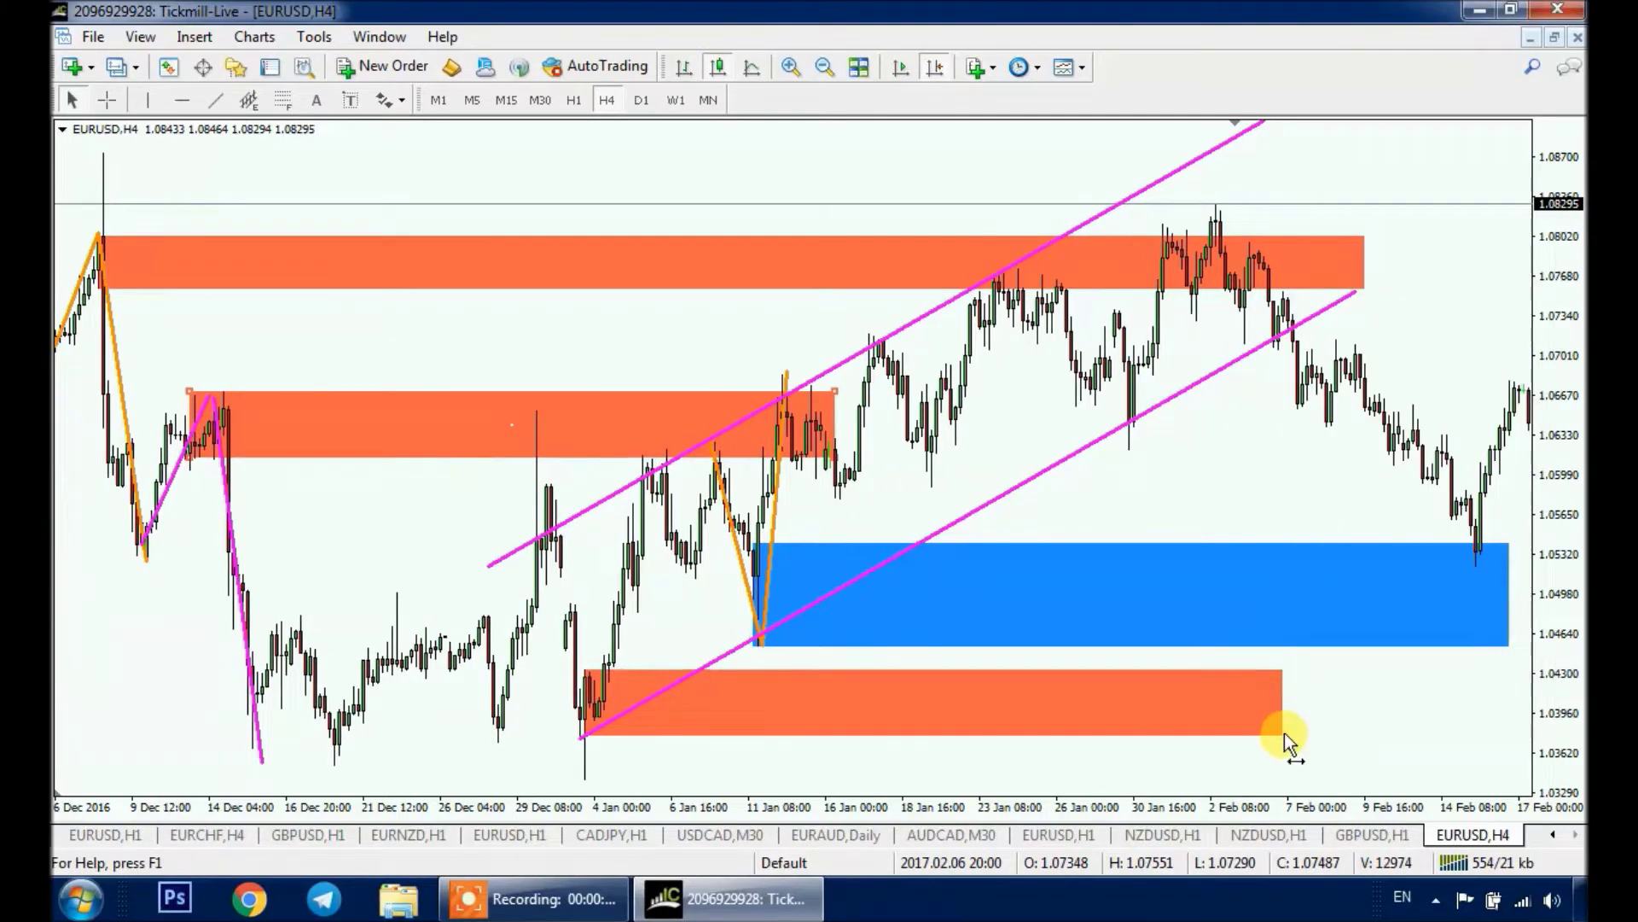
pyautogui.rightClick(1286, 736)
pyautogui.click(1339, 497)
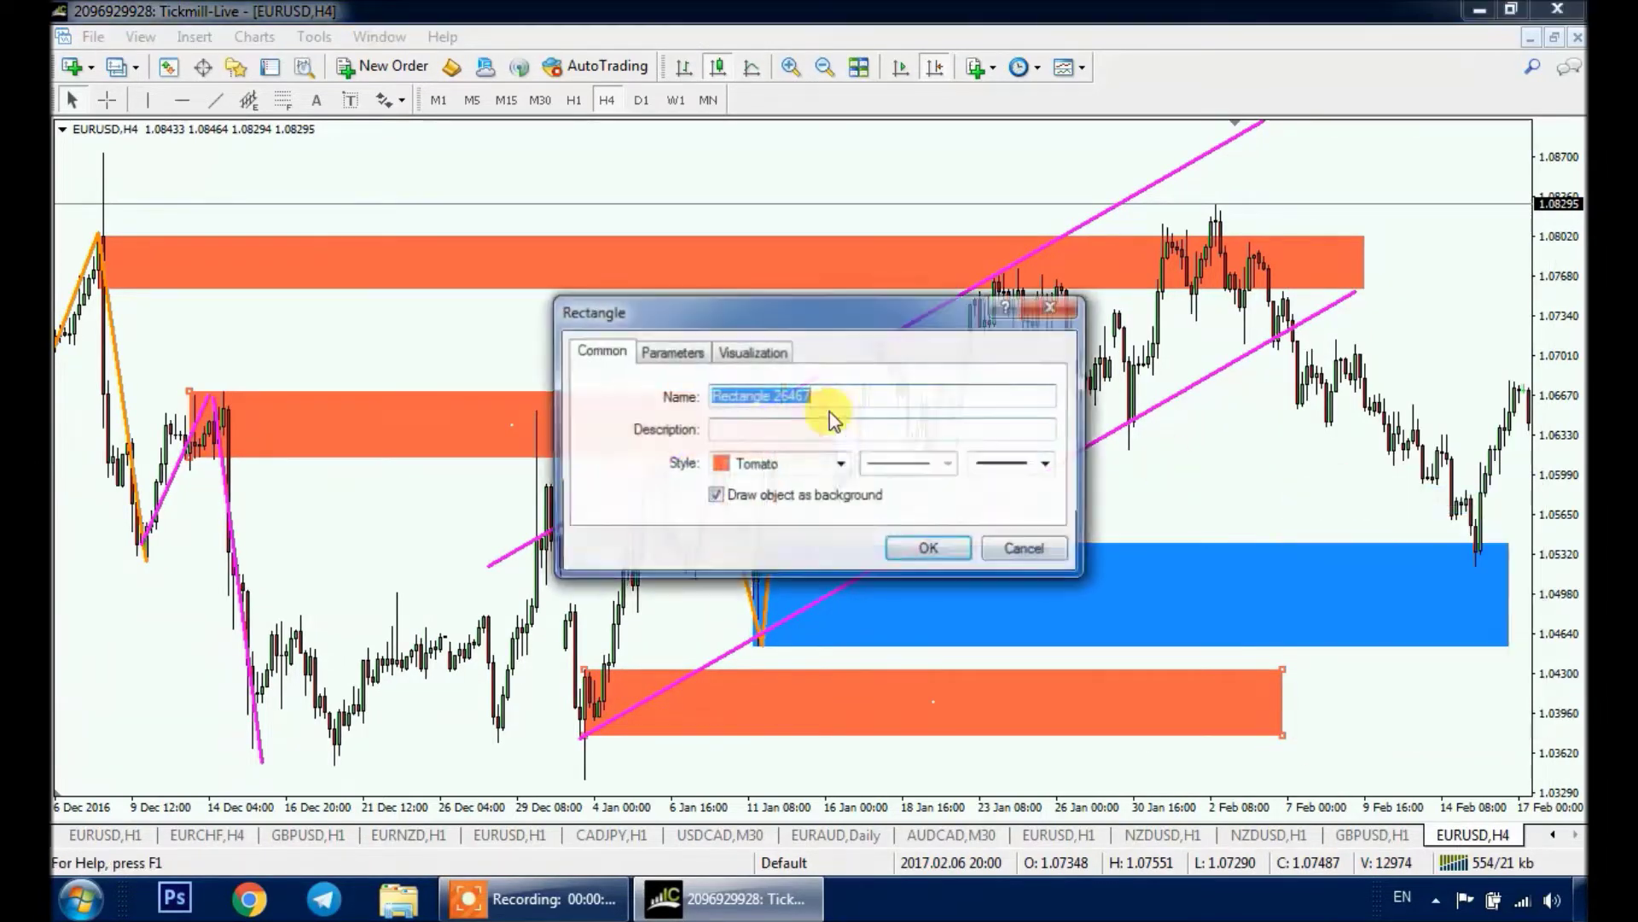
pyautogui.click(839, 463)
pyautogui.click(806, 617)
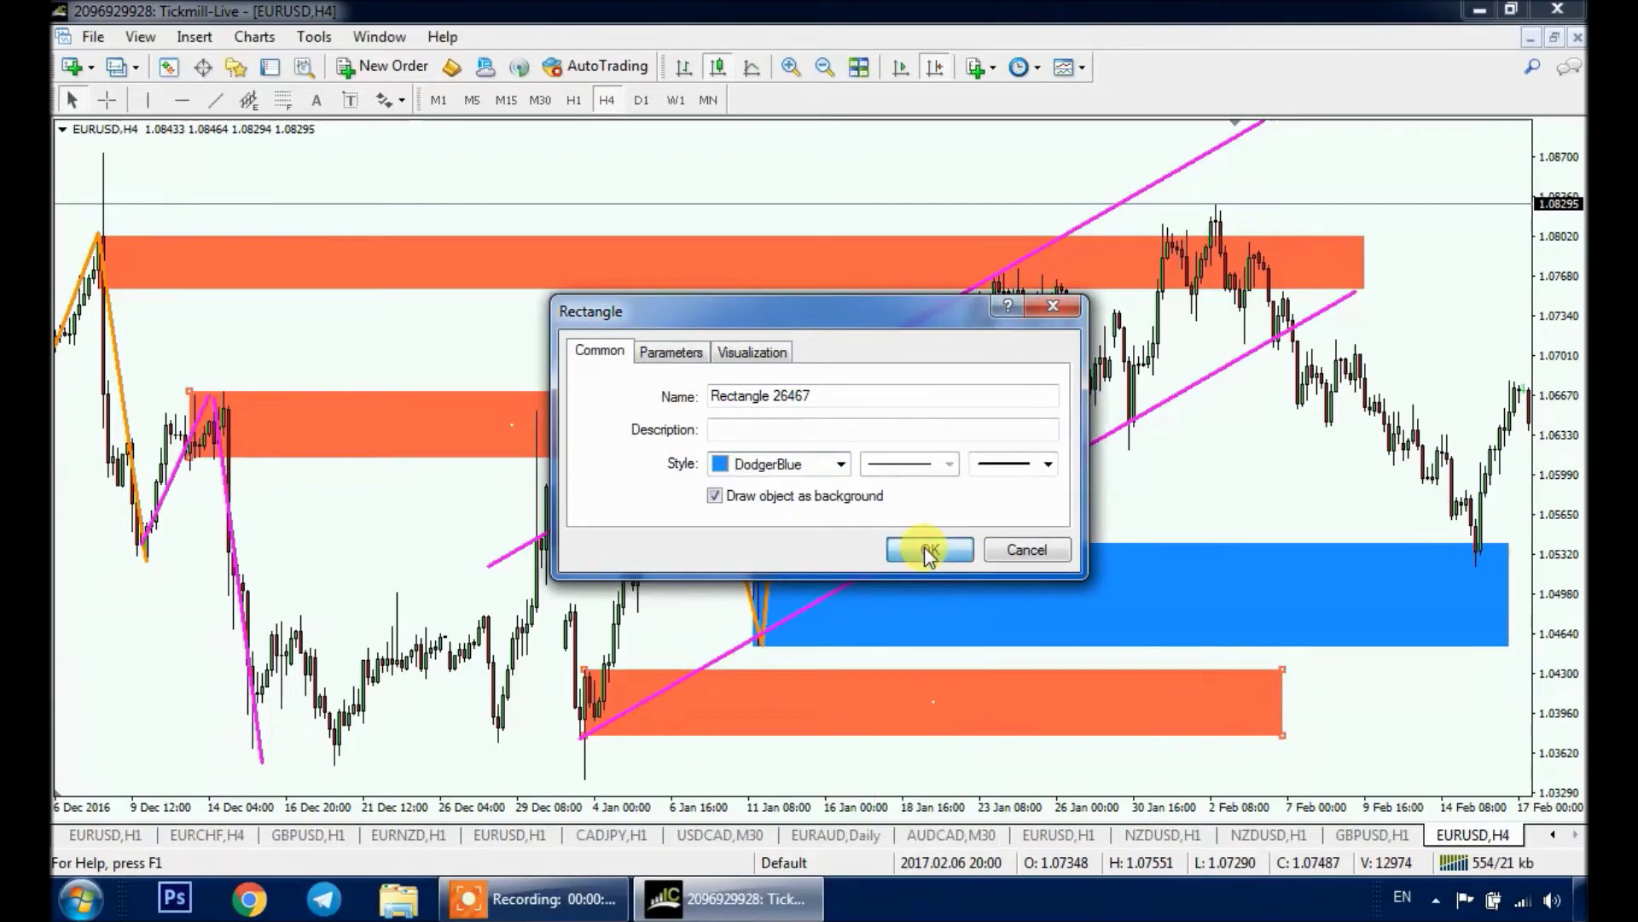
pyautogui.click(928, 547)
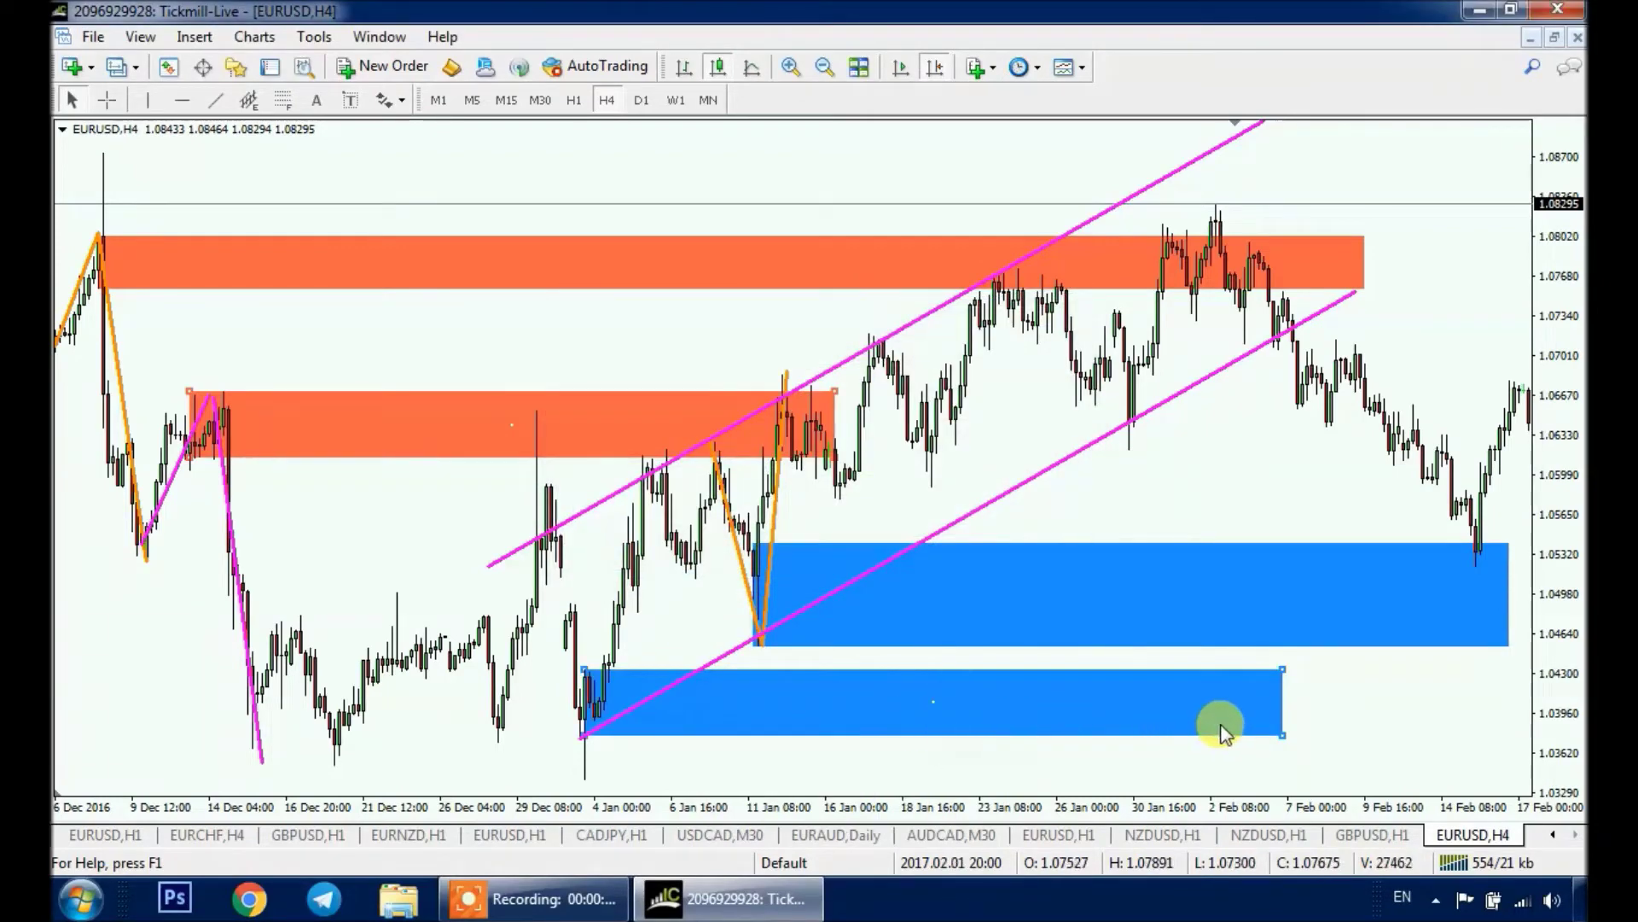
# Step: Enlarge the early-January blue rectangle down to about 1.0338 and out to about 14 February, and deselect all objects
pyautogui.moveTo(1283, 735); pyautogui.dragTo(1293, 778)
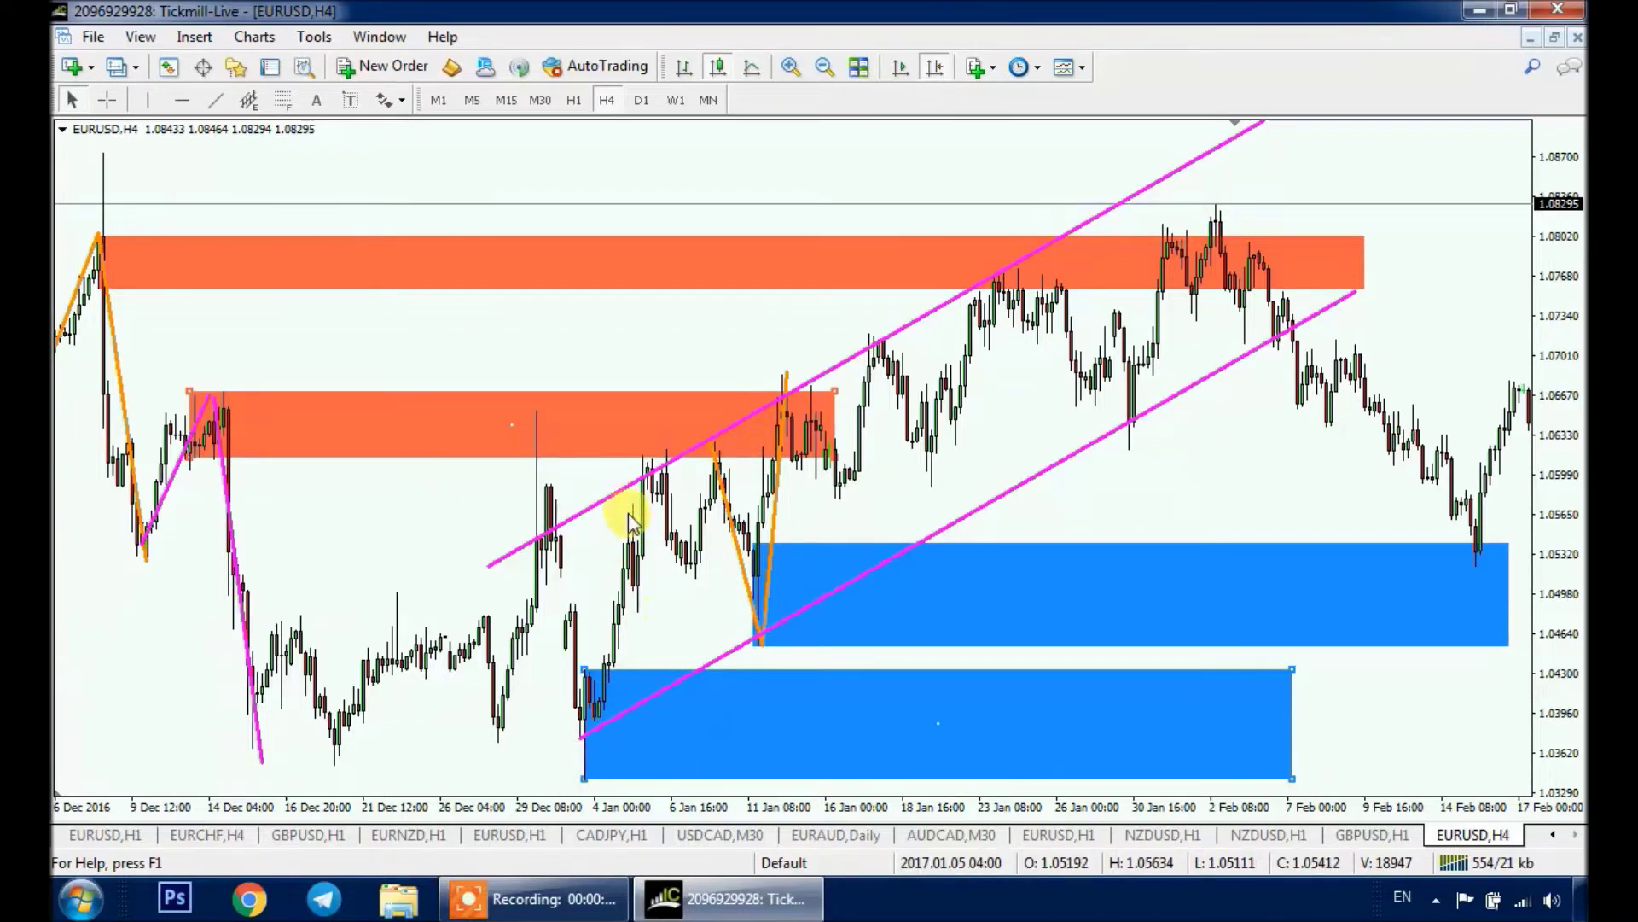
pyautogui.moveTo(1292, 778); pyautogui.dragTo(1448, 783)
pyautogui.rightClick(1448, 784)
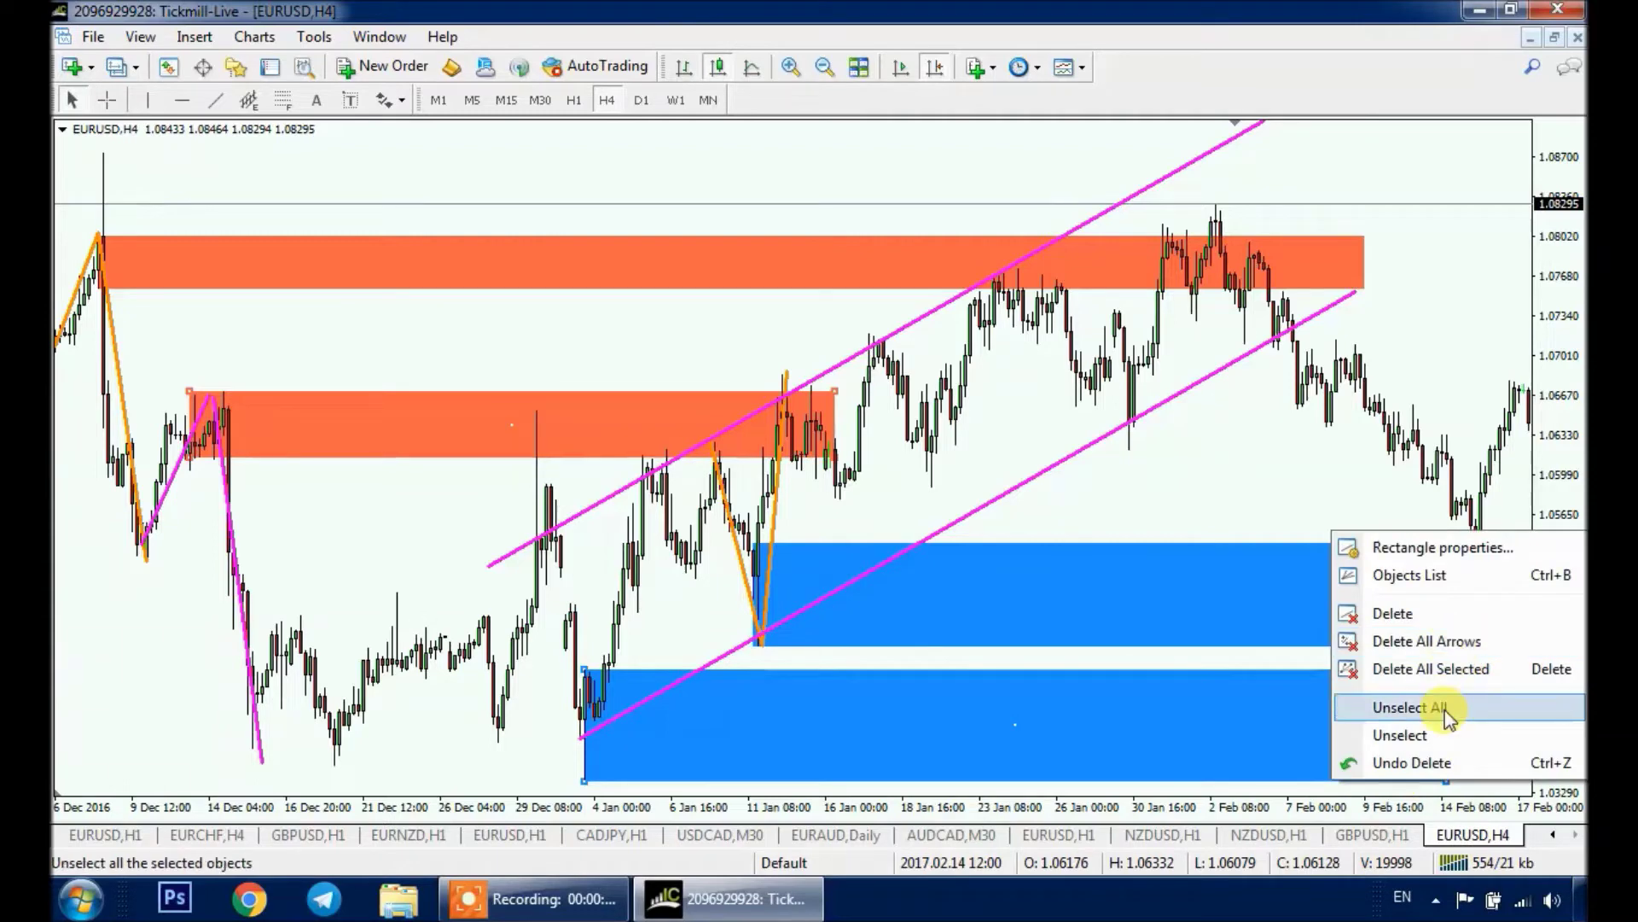
pyautogui.click(1342, 717)
# Step: Draw a descending trendline across the lower highs, from about 1.0698 on 9 February to about 1.0573 on 20 March
pyautogui.moveTo(1298, 549); pyautogui.dragTo(1163, 658)
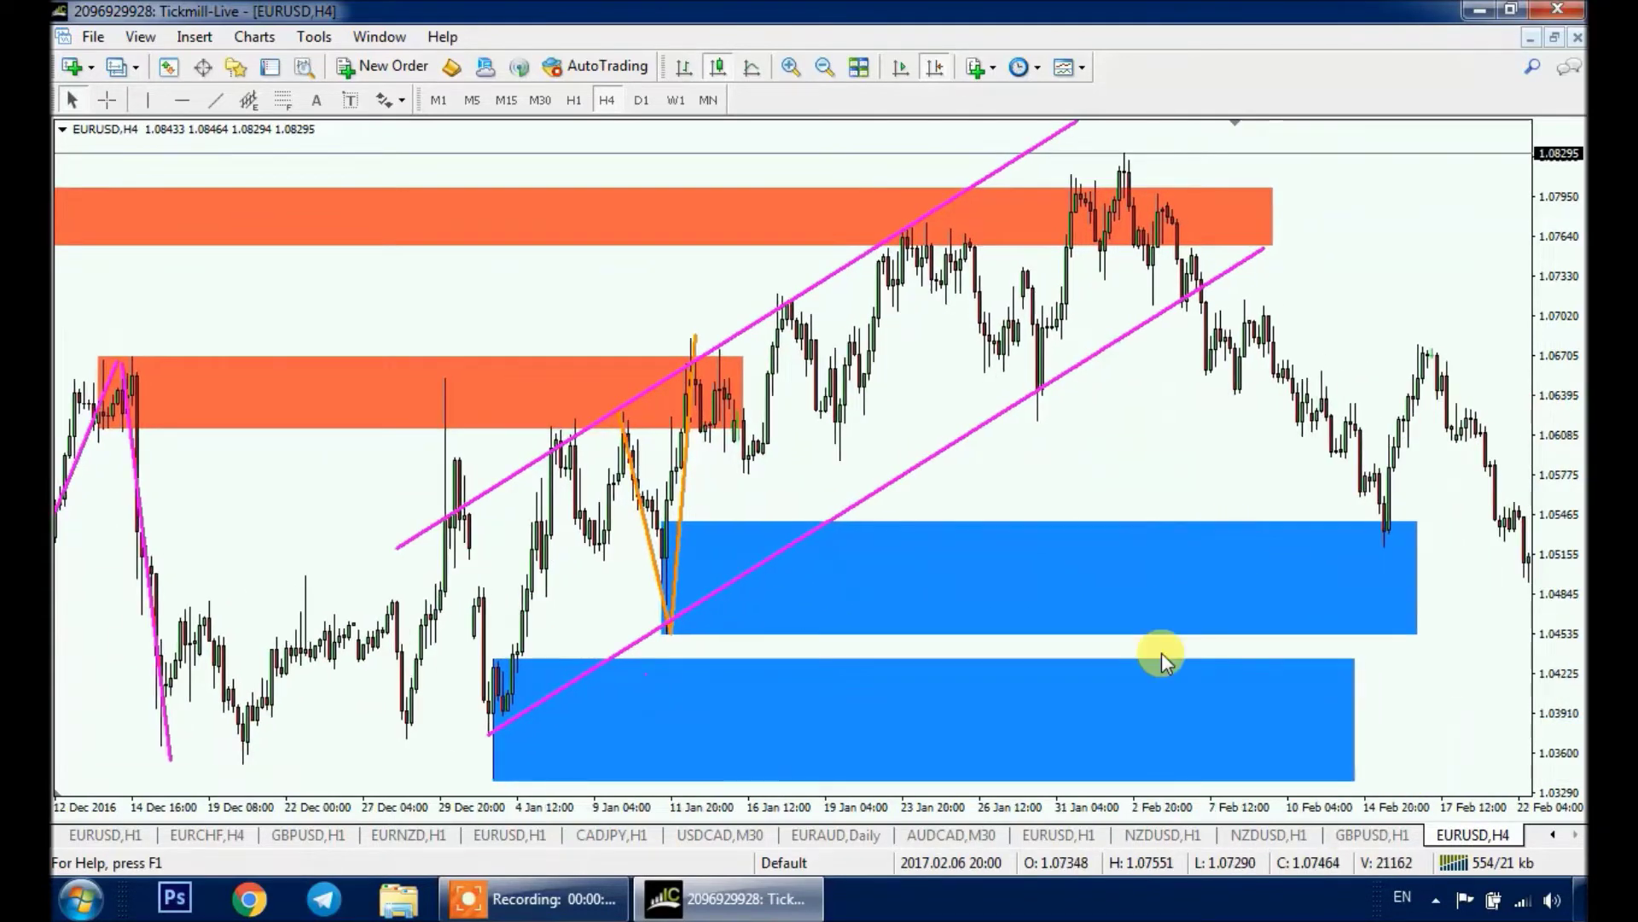
pyautogui.moveTo(1384, 647); pyautogui.dragTo(979, 640)
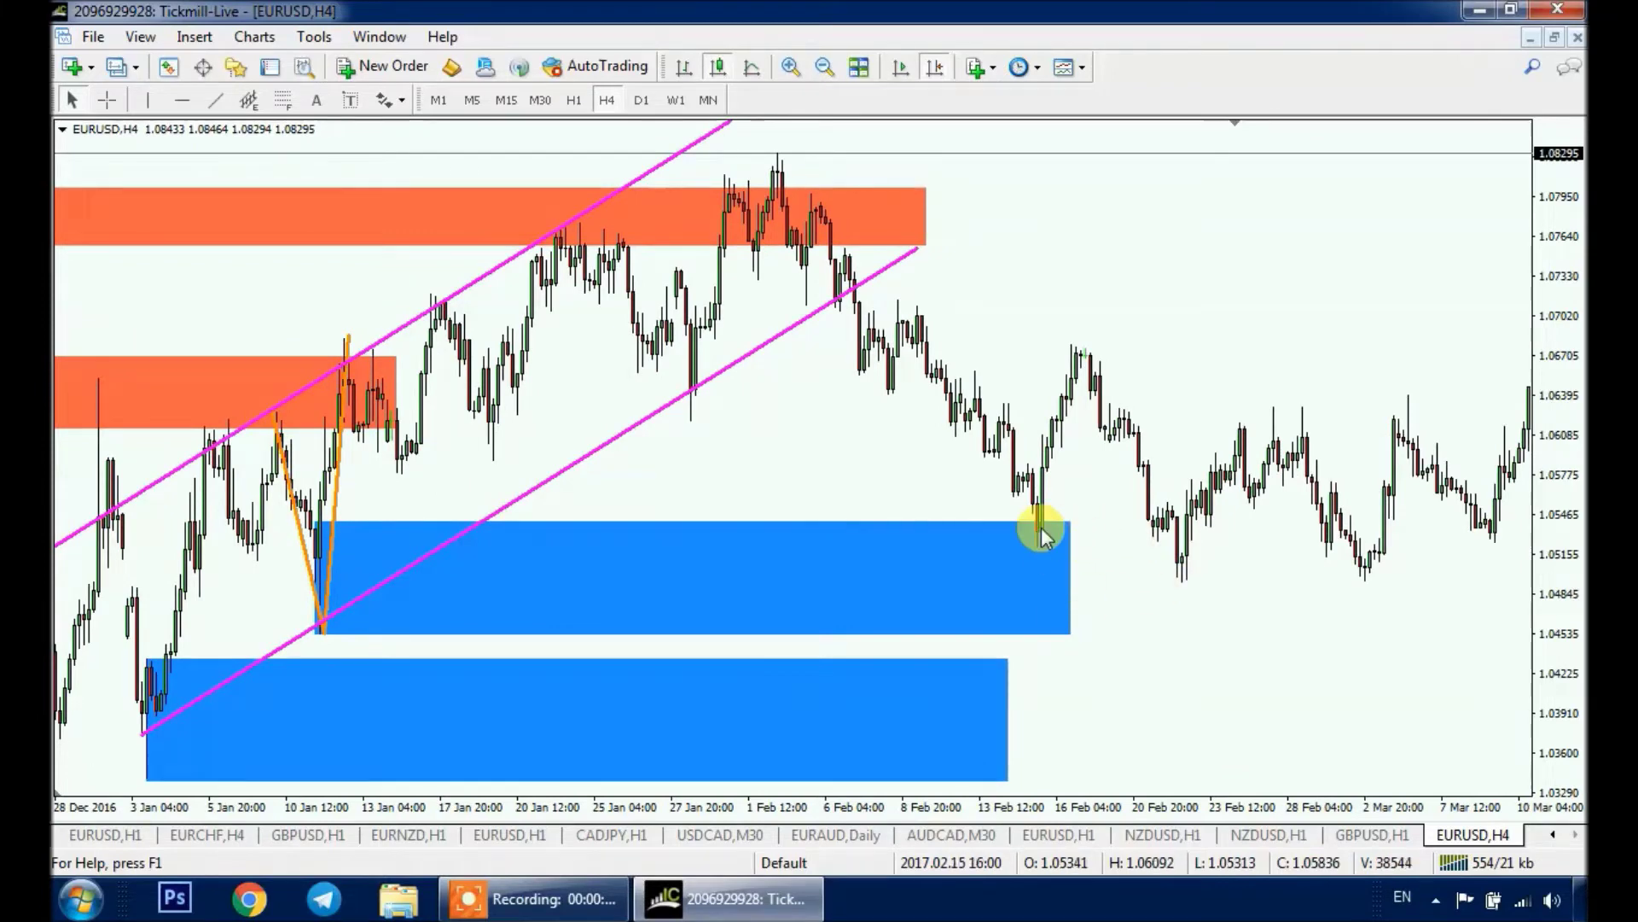
pyautogui.moveTo(1042, 567); pyautogui.dragTo(832, 555)
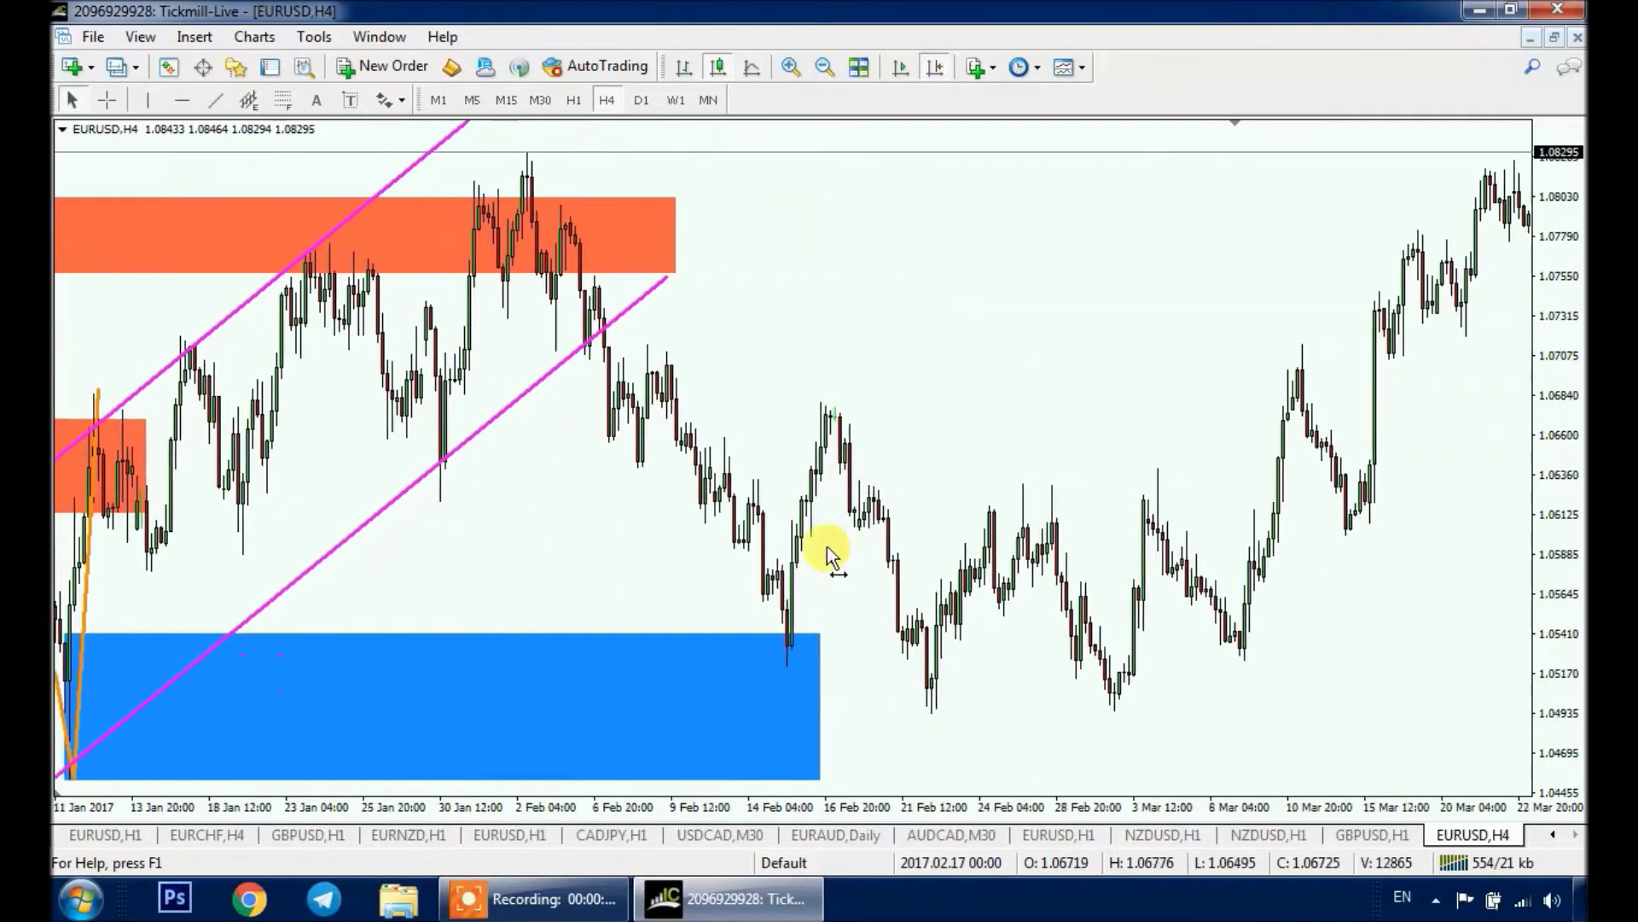
pyautogui.click(216, 100)
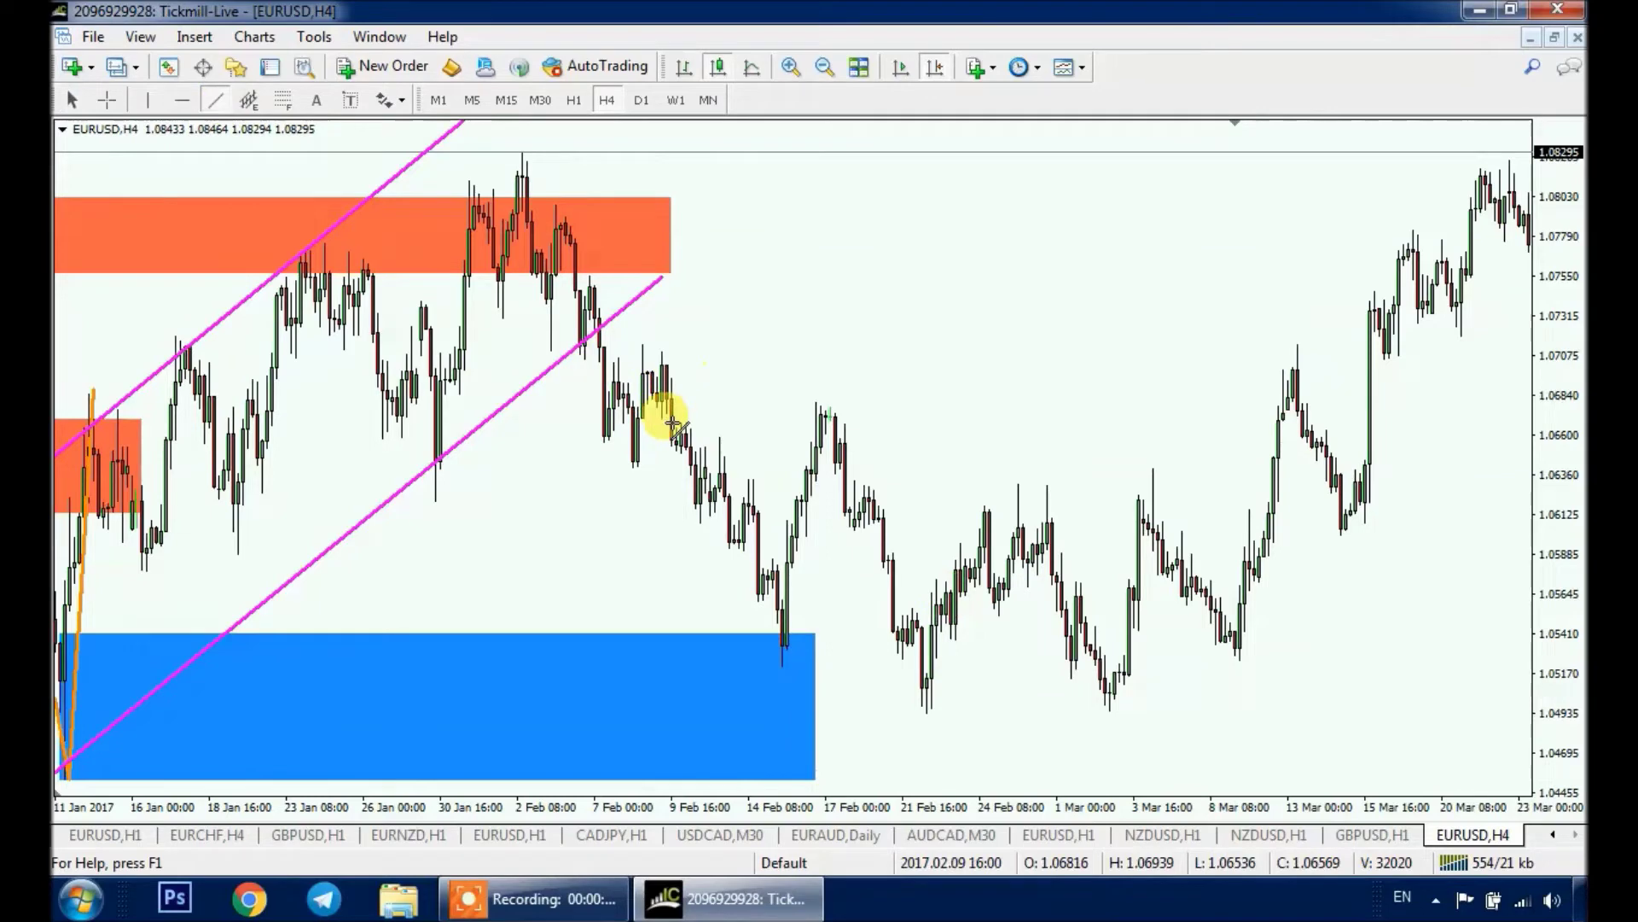
pyautogui.moveTo(653, 371); pyautogui.dragTo(1436, 579)
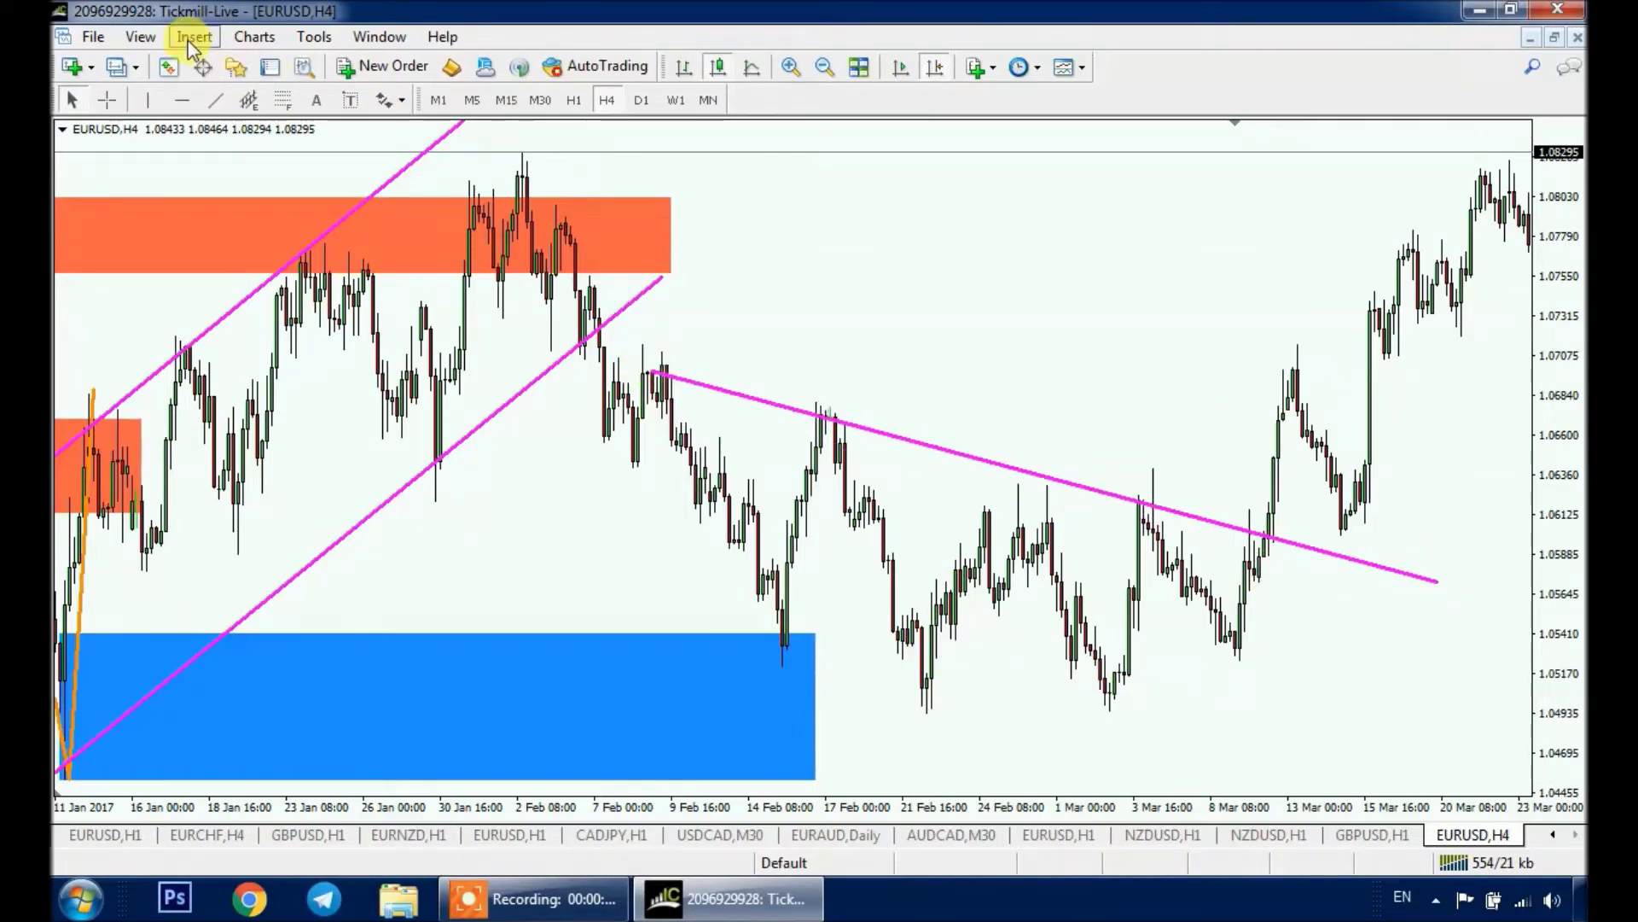
# Step: Draw a Gray rectangle along the double-bottom lows from about 21 February to 9 March, spanning about 1.0517 to 1.0499
pyautogui.click(191, 39)
pyautogui.moveTo(299, 219)
pyautogui.click(431, 211)
pyautogui.moveTo(903, 698); pyautogui.dragTo(1235, 673)
pyautogui.rightClick(1235, 673)
pyautogui.click(1314, 440)
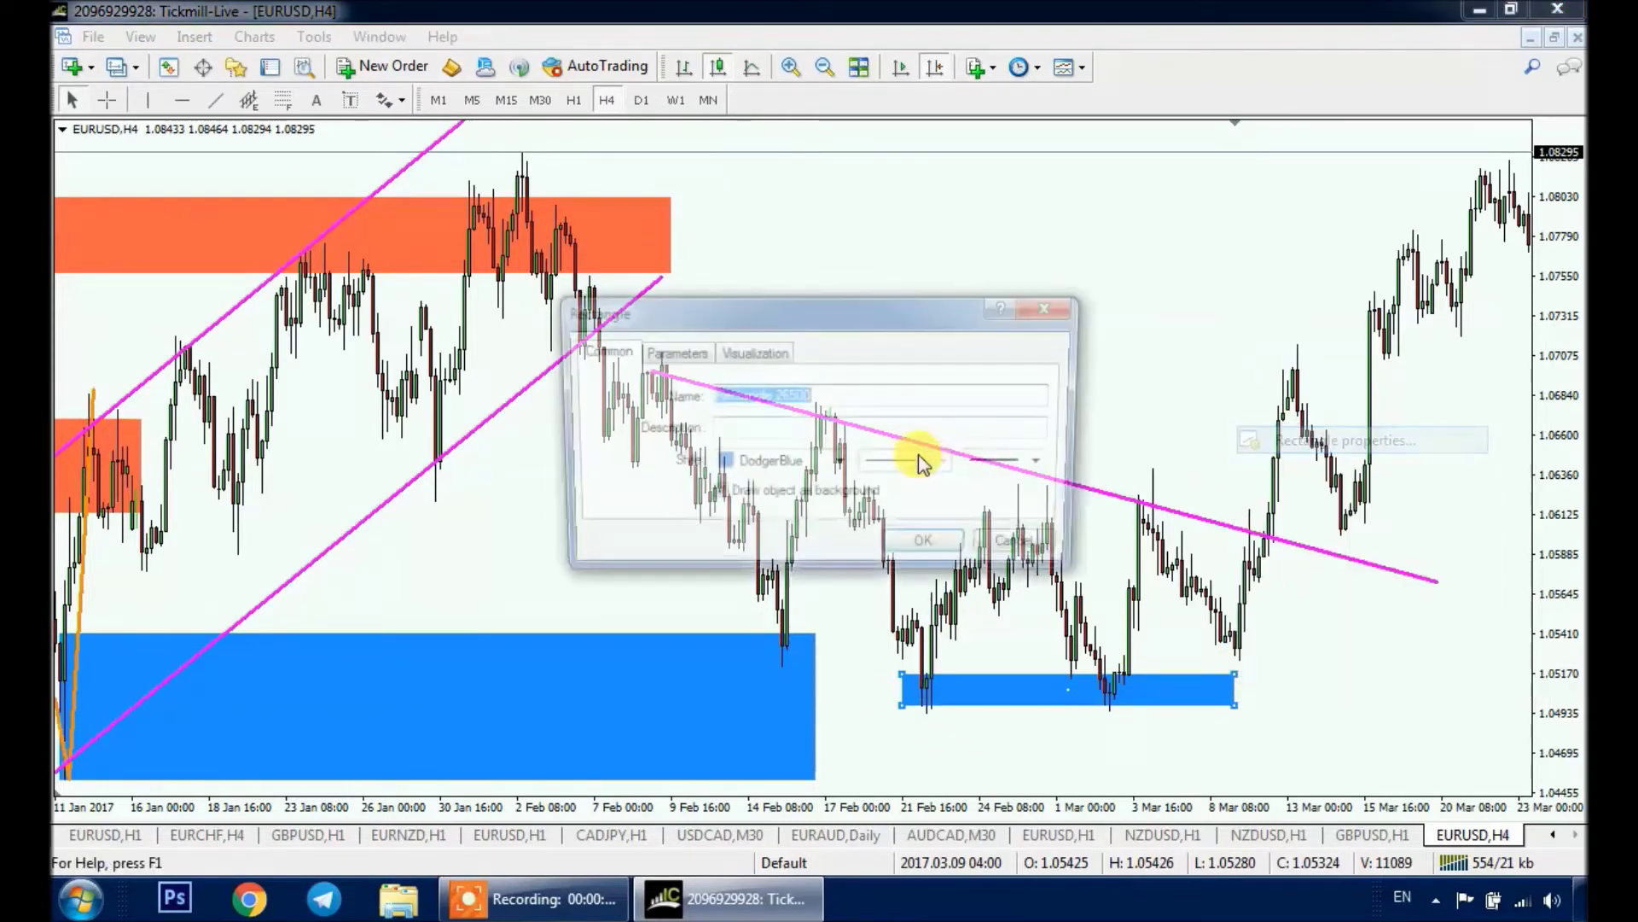
pyautogui.click(826, 463)
pyautogui.click(880, 634)
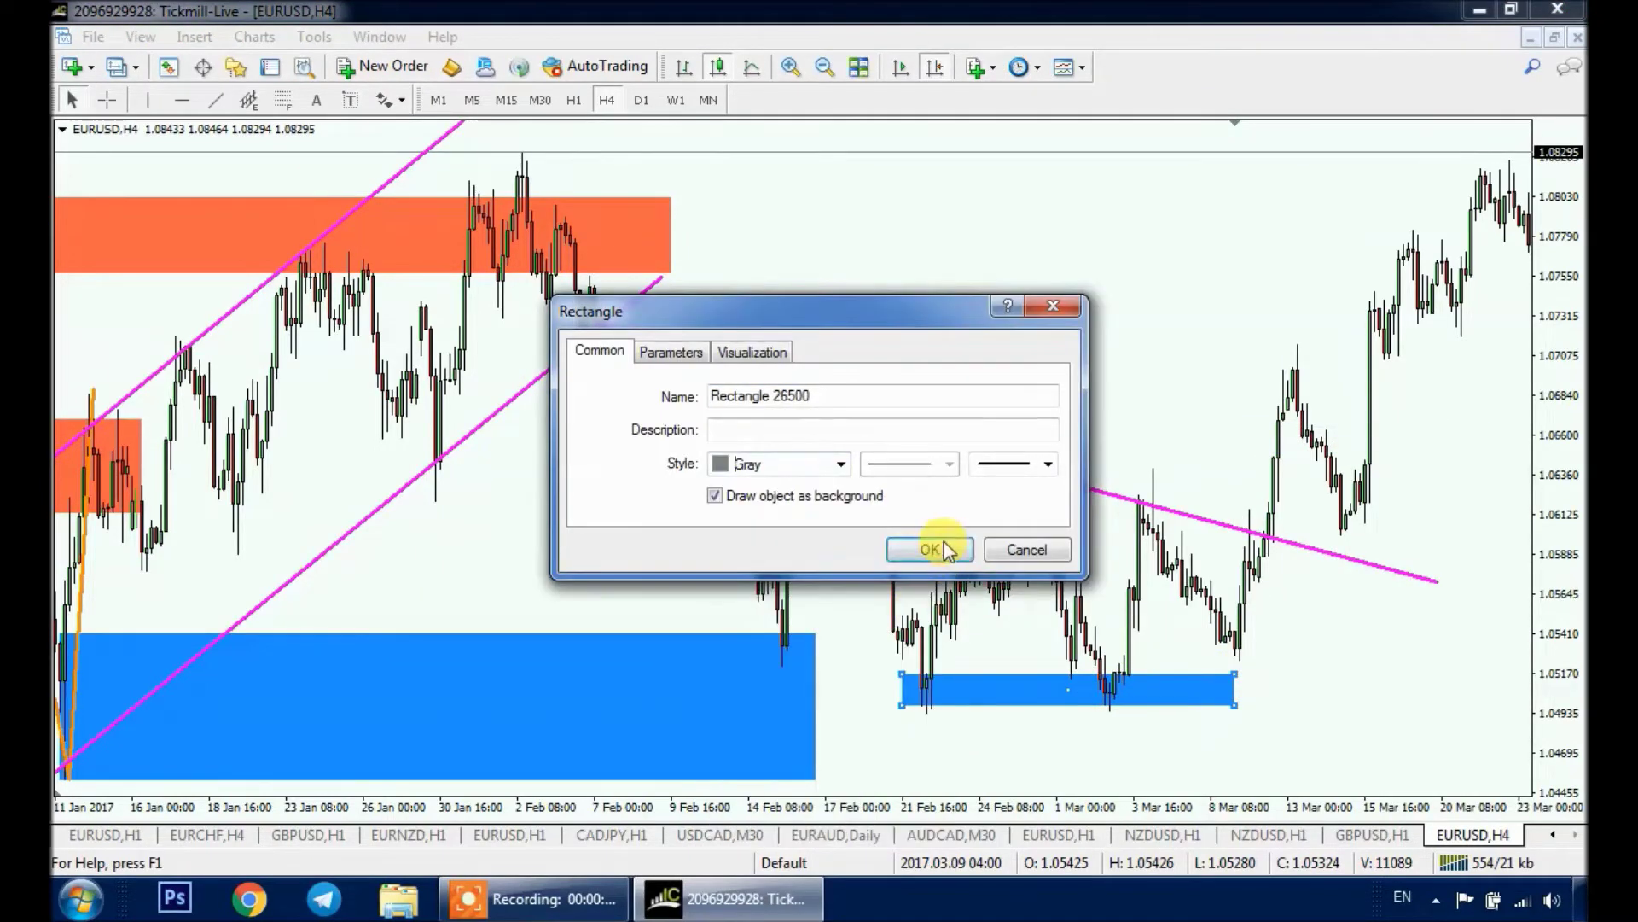
pyautogui.click(945, 546)
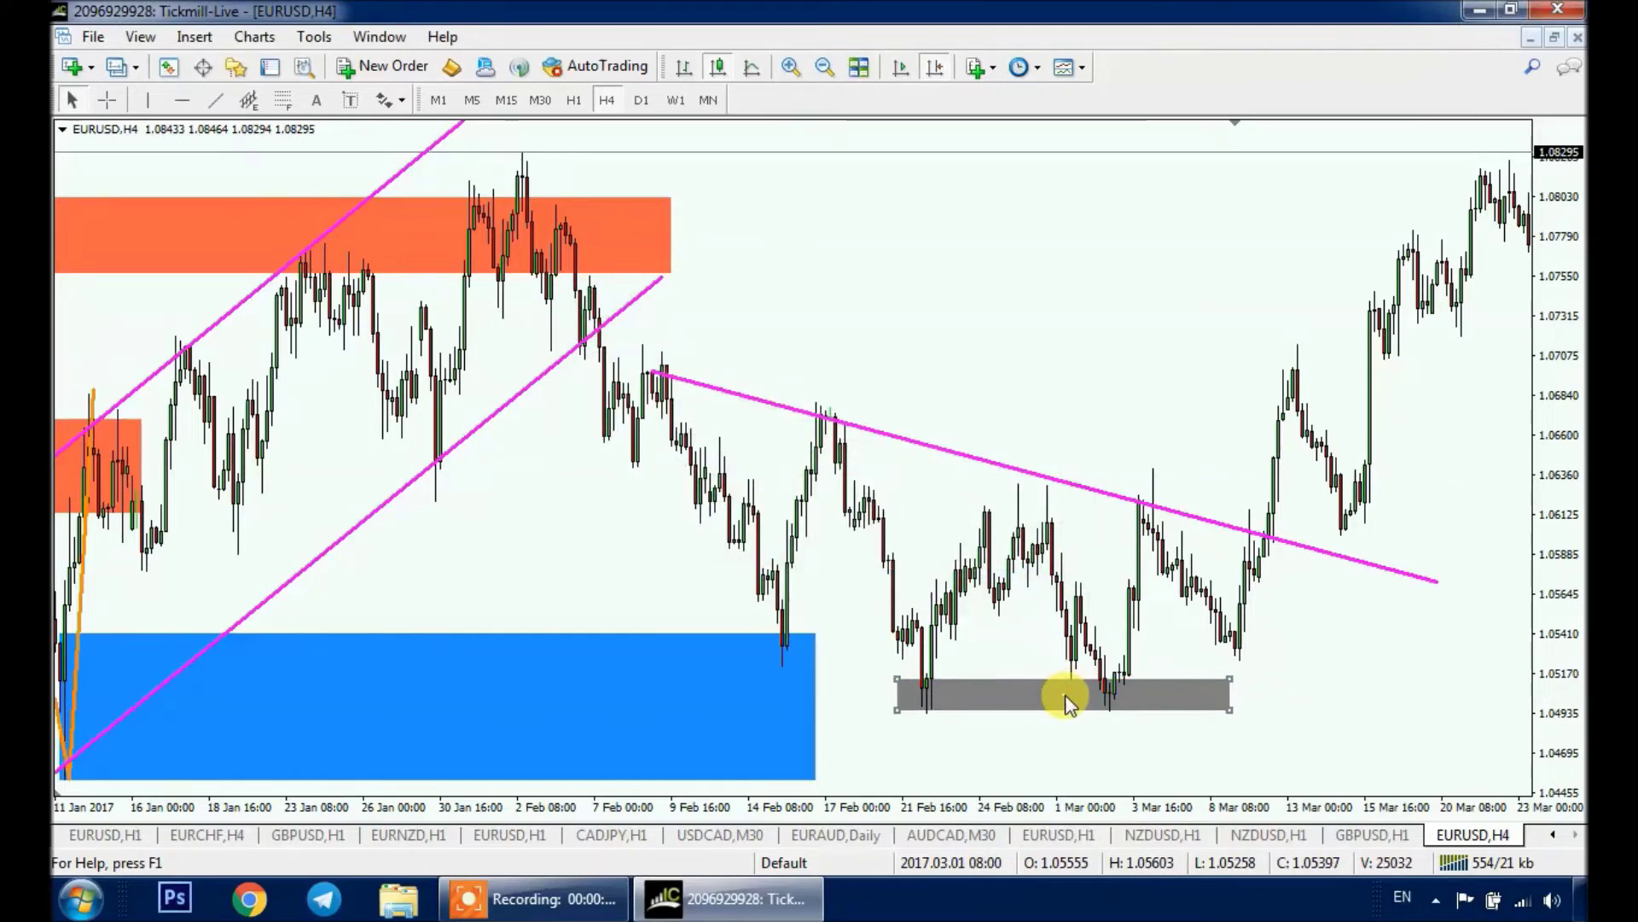
# Step: Extend the blue rectangle starting at the January swing low out to about 15 March, with its lower edge at about 1.0449
pyautogui.scroll(2, 1058, 640)
pyautogui.doubleClick(909, 776)
pyautogui.moveTo(909, 777); pyautogui.dragTo(1448, 789)
pyautogui.click(1163, 658)
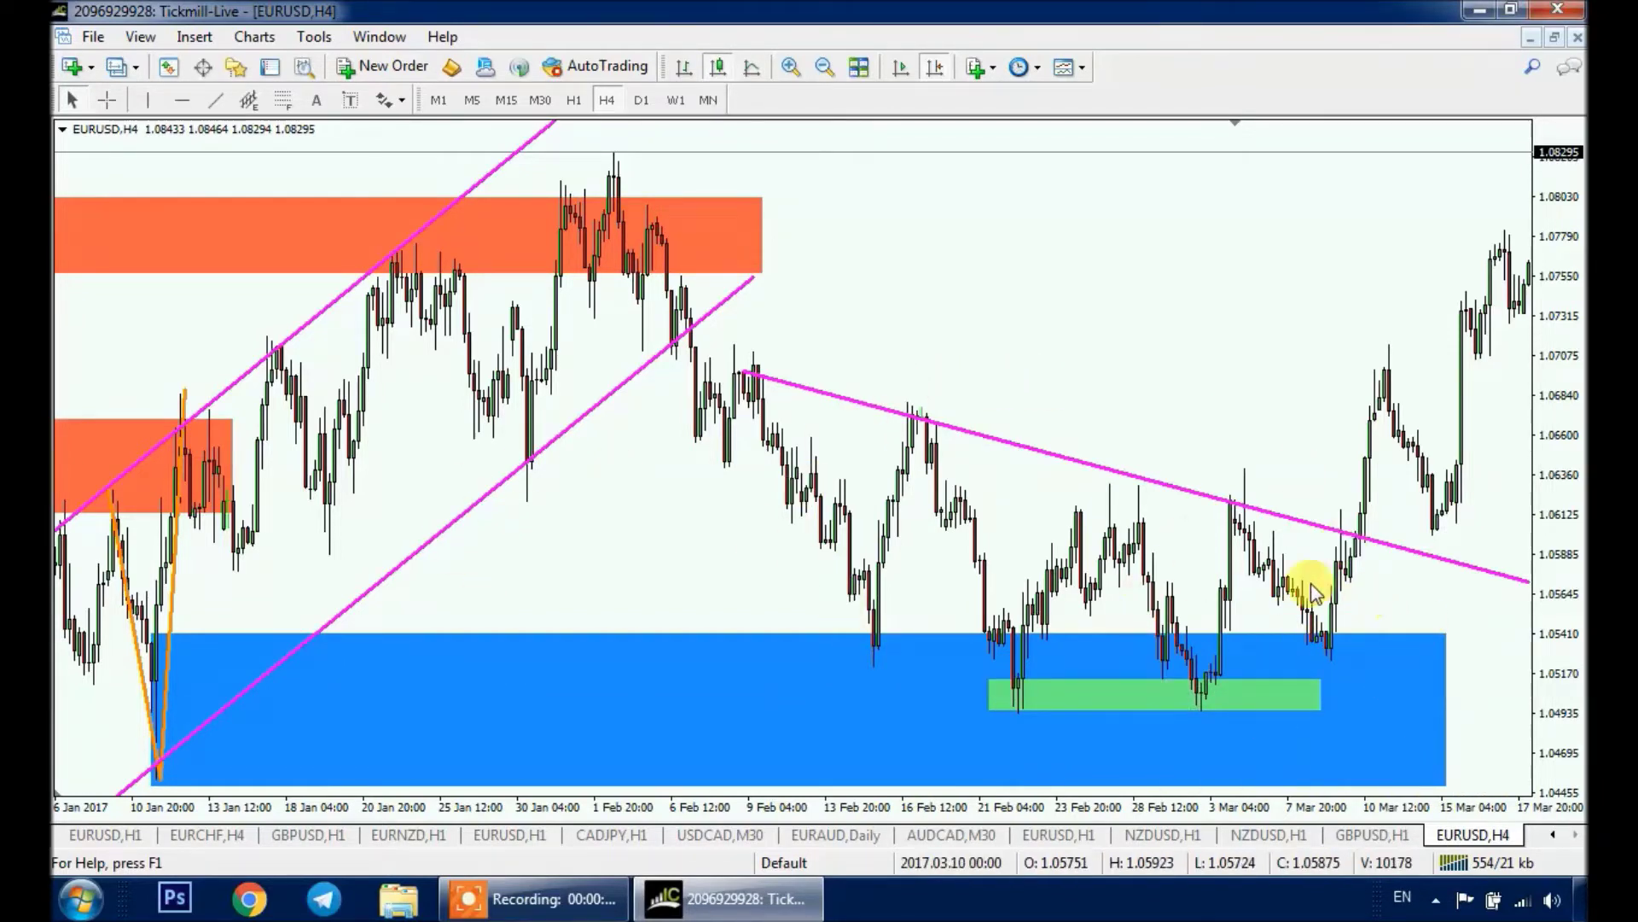
# Step: Draw a gray rectangle across the late-February highs from about 23 February to 21 March, spanning about 1.0623 to 1.0604
pyautogui.scroll(-3, 1323, 593)
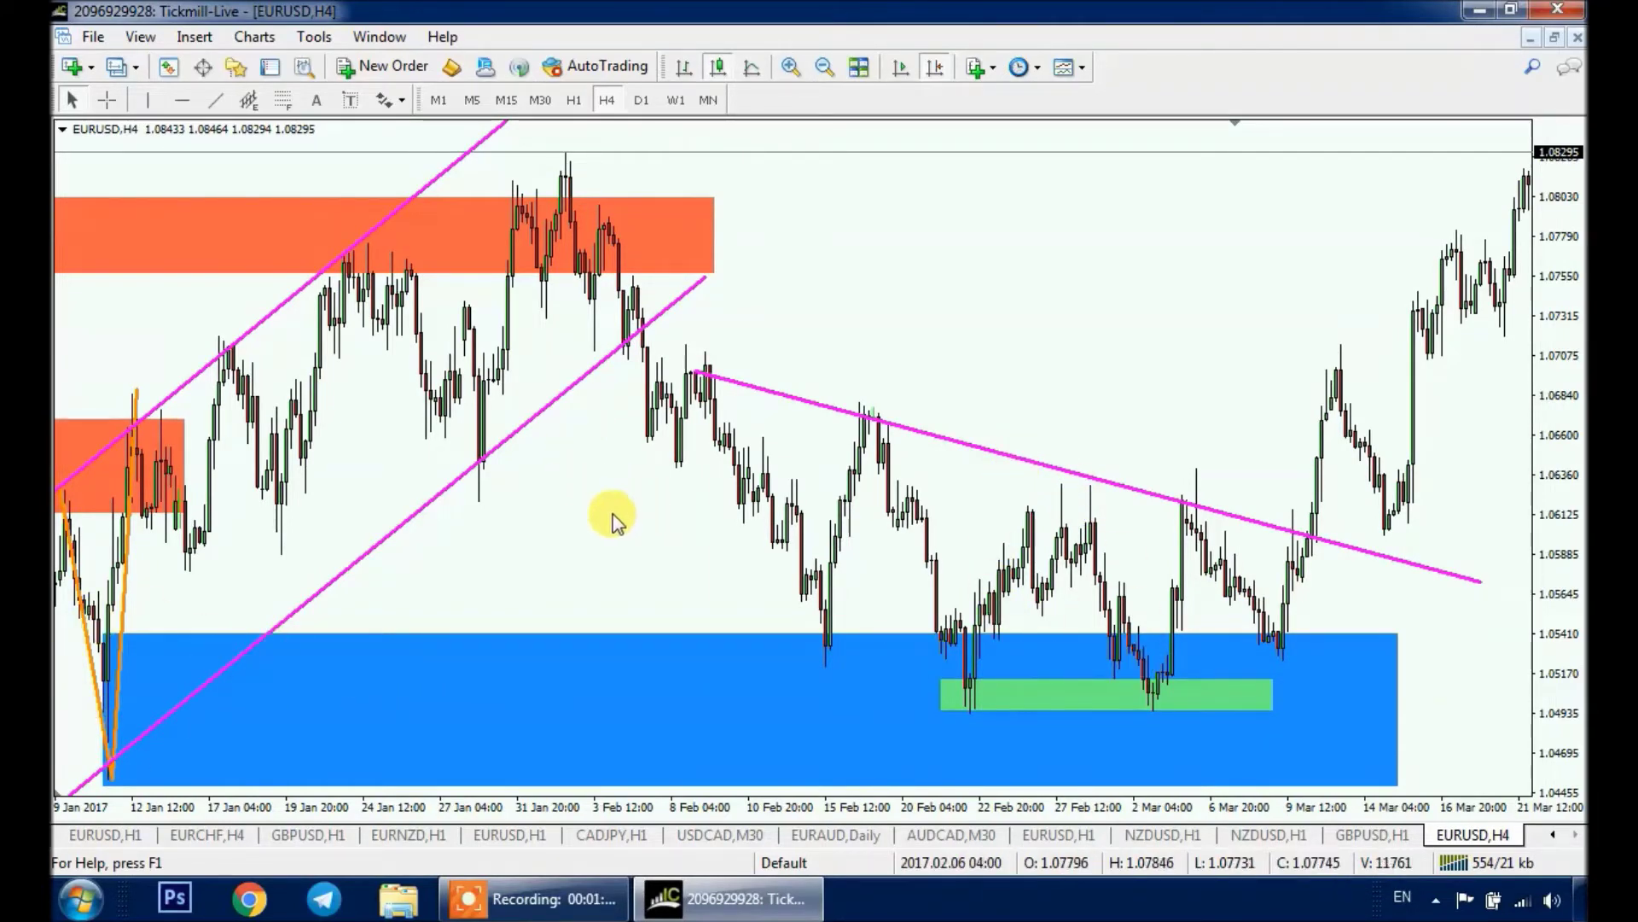
pyautogui.click(760, 705)
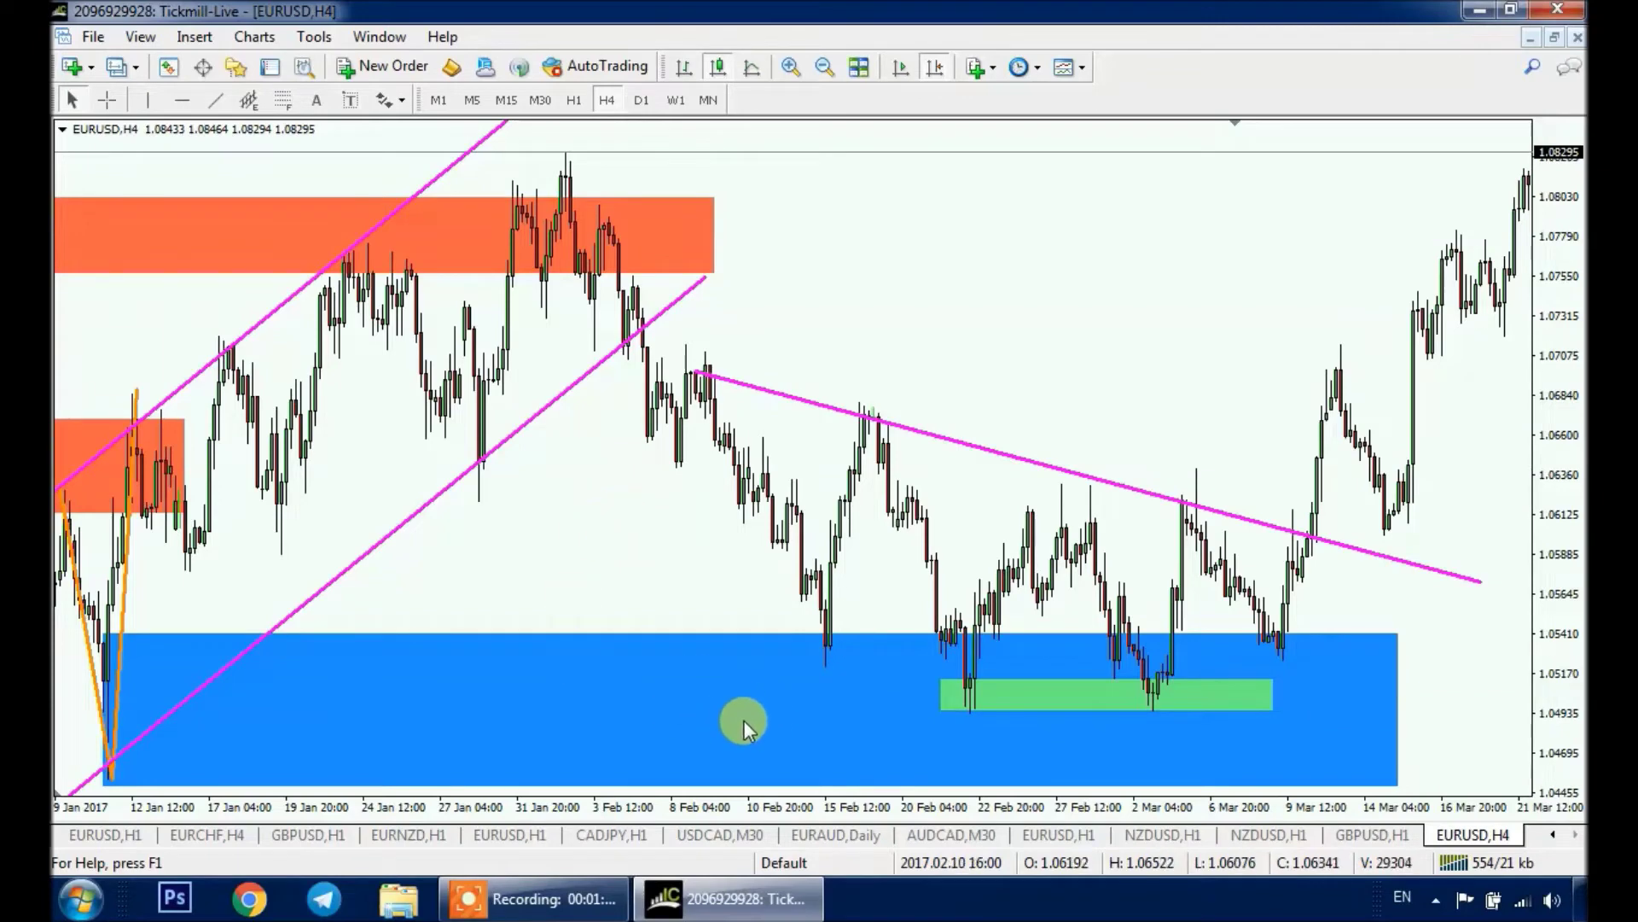
pyautogui.moveTo(708, 583); pyautogui.dragTo(641, 572)
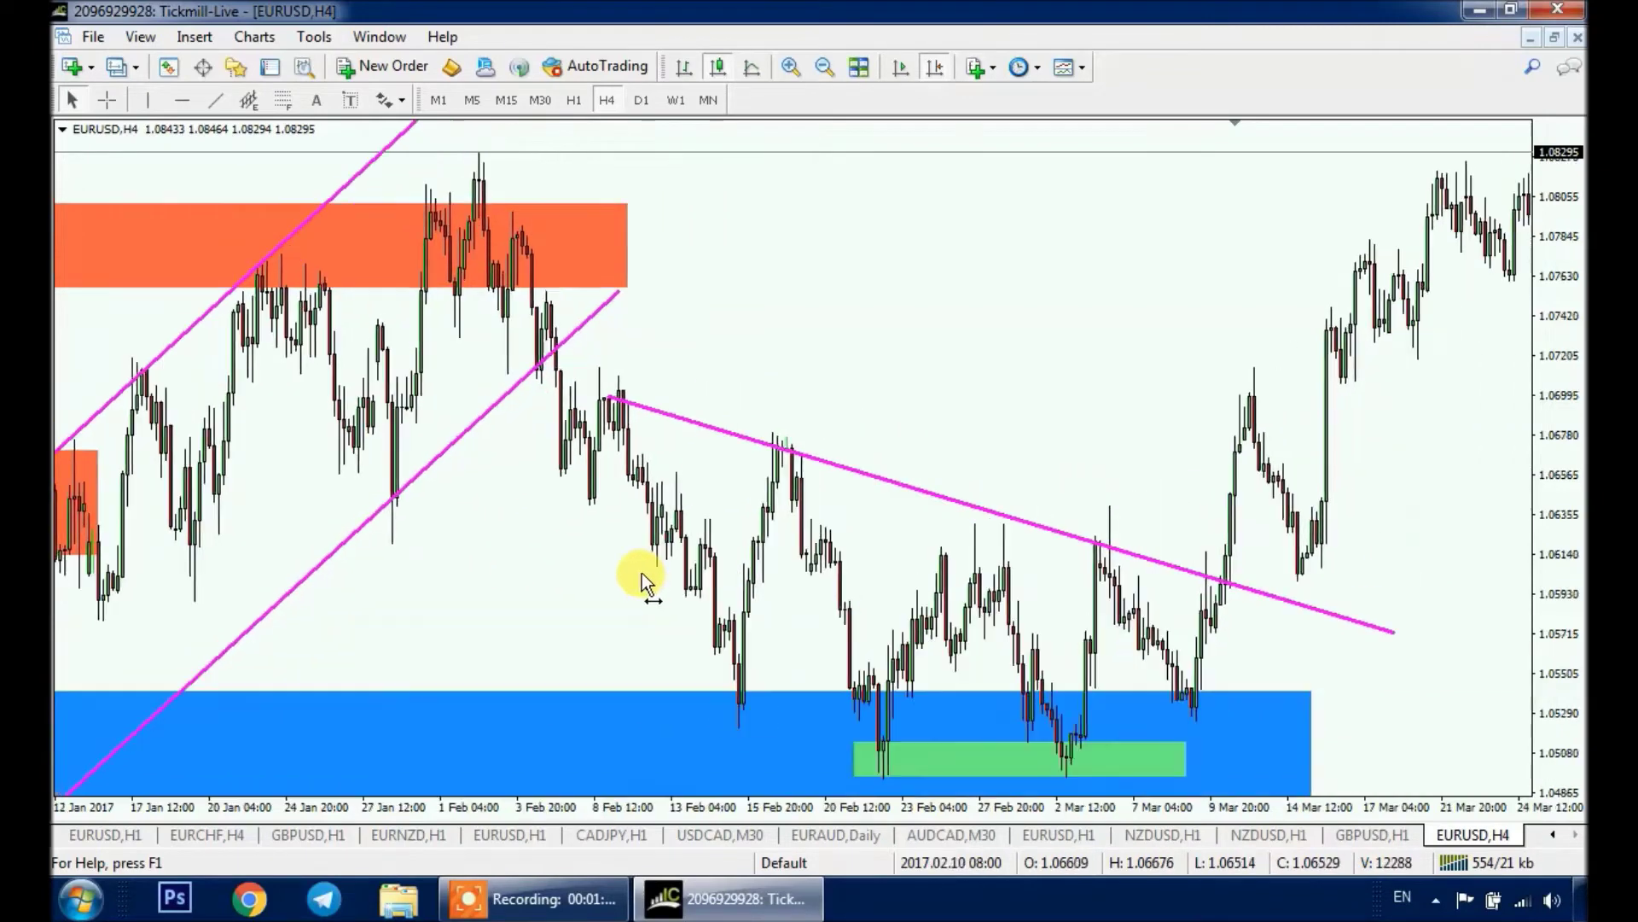
pyautogui.click(195, 37)
pyautogui.click(431, 214)
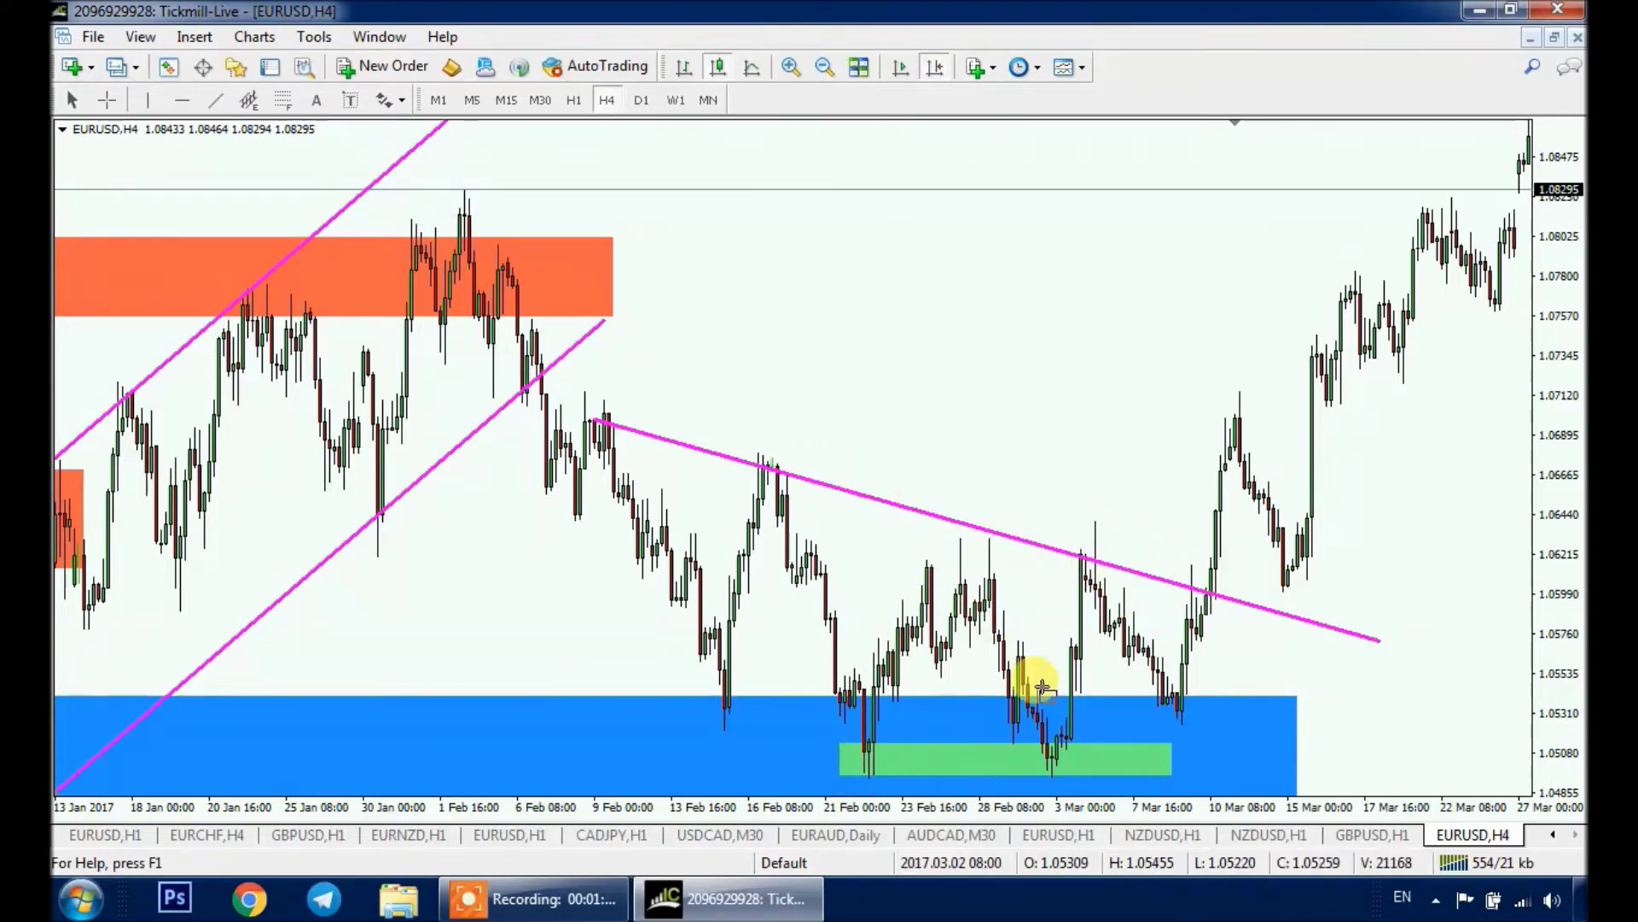
pyautogui.moveTo(893, 551); pyautogui.dragTo(1410, 585)
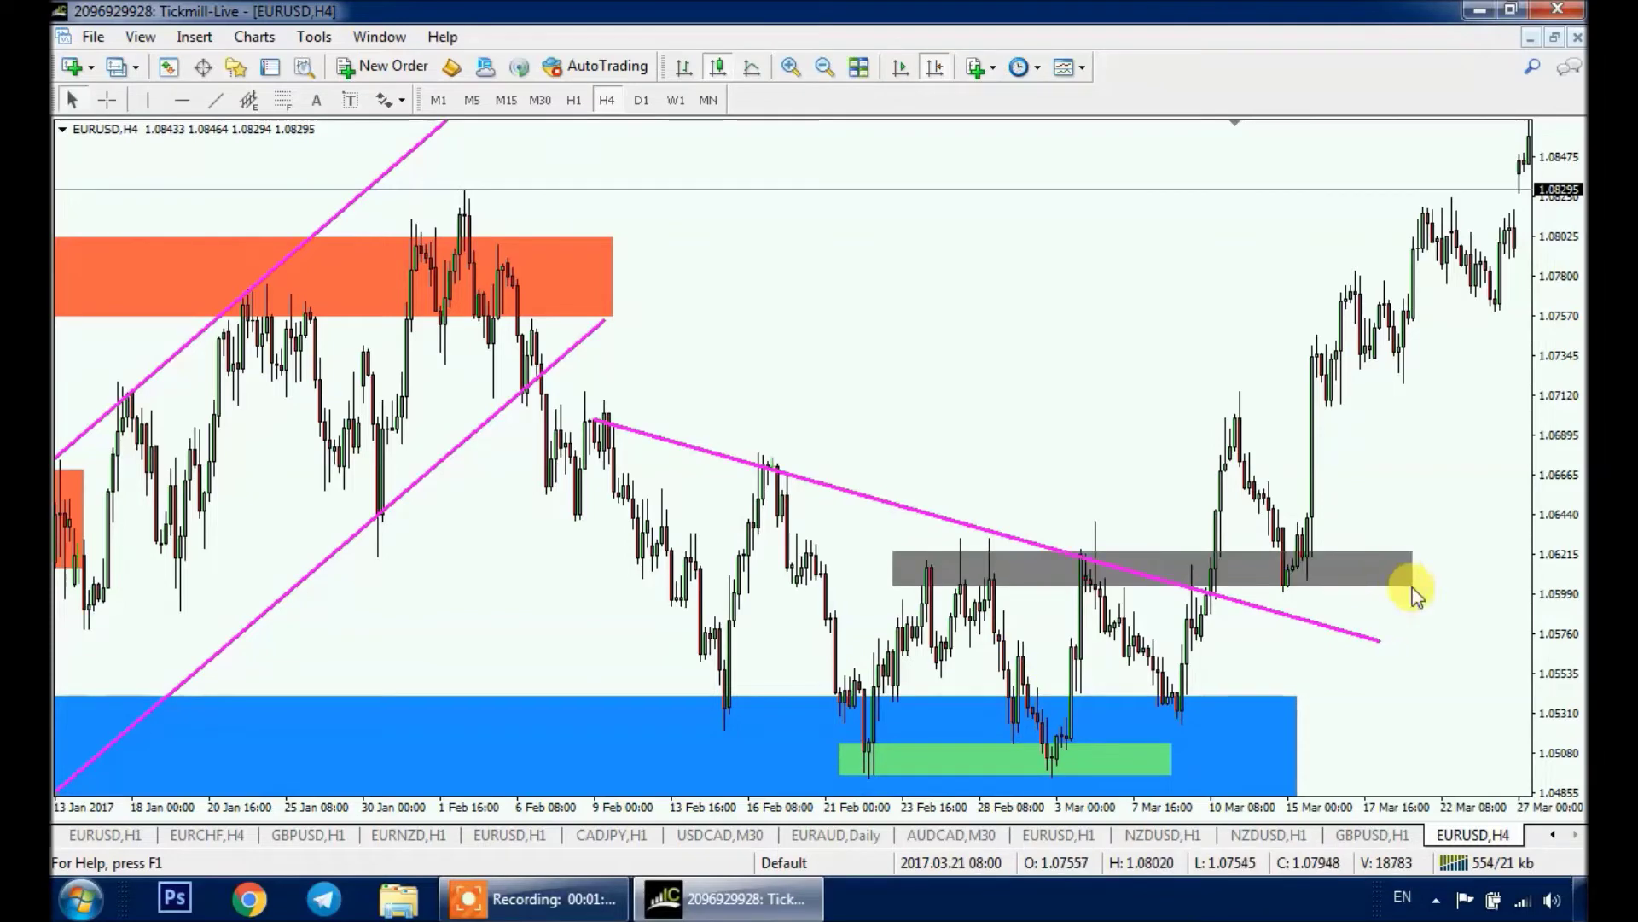
# Step: Place an upward arrow just past the end of the gray rectangle over the late-February highs
pyautogui.click(392, 101)
pyautogui.click(449, 183)
pyautogui.click(1423, 550)
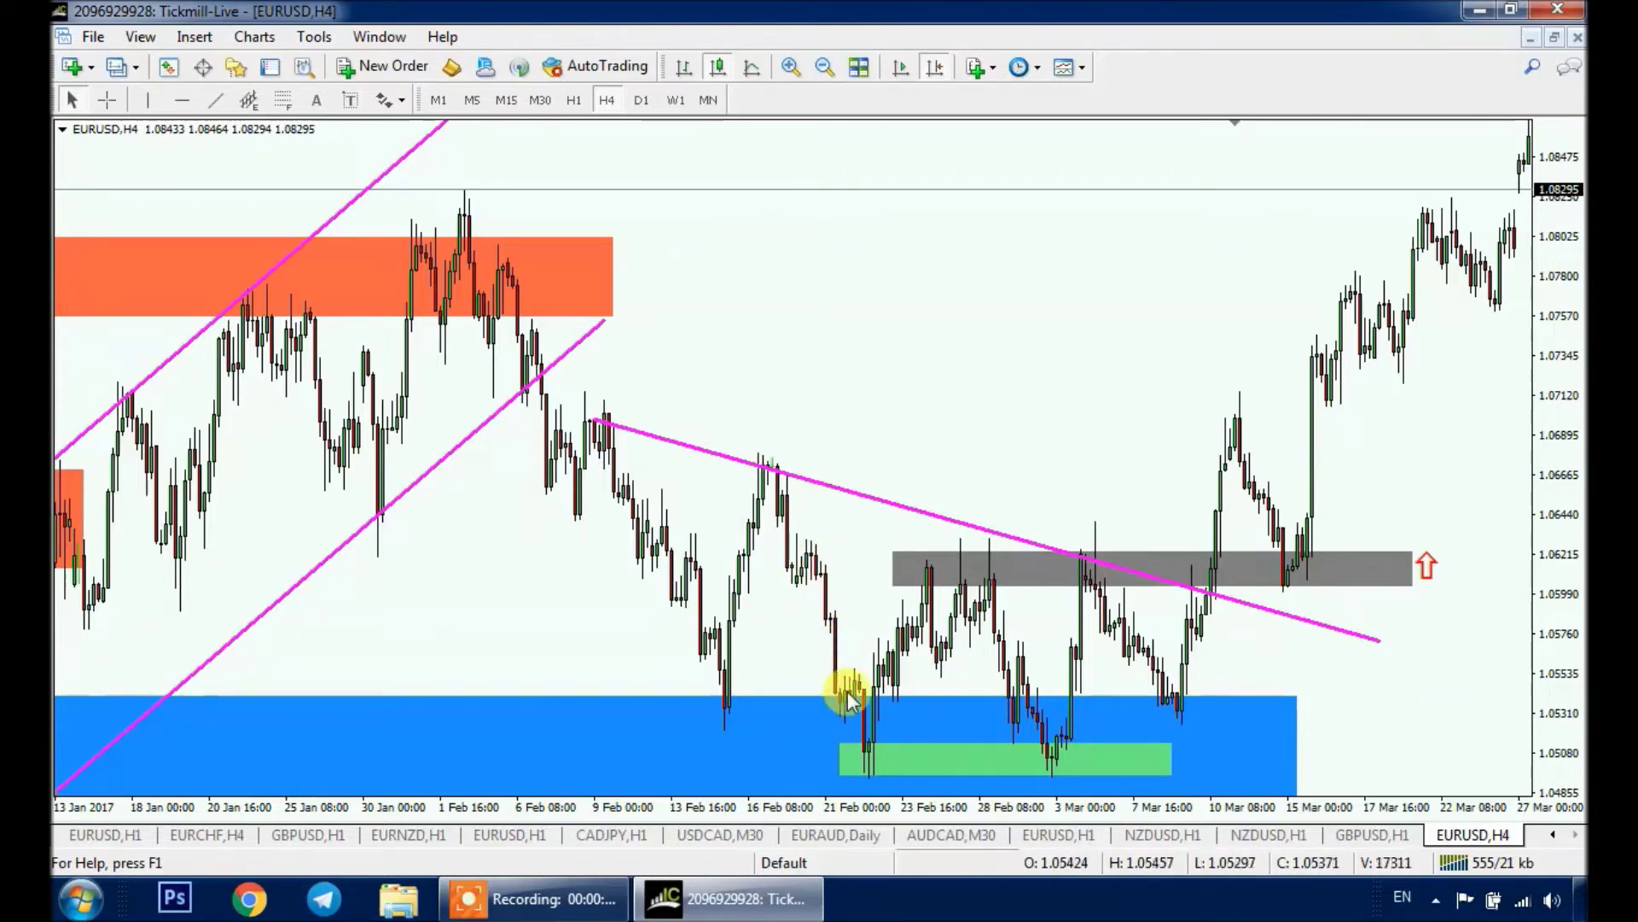
# Step: Draw a wider rectangle over the same resistance area from about 20 February to 21 March, spanning about 1.0630 to 1.0602
pyautogui.click(194, 36)
pyautogui.moveTo(238, 211)
pyautogui.click(427, 212)
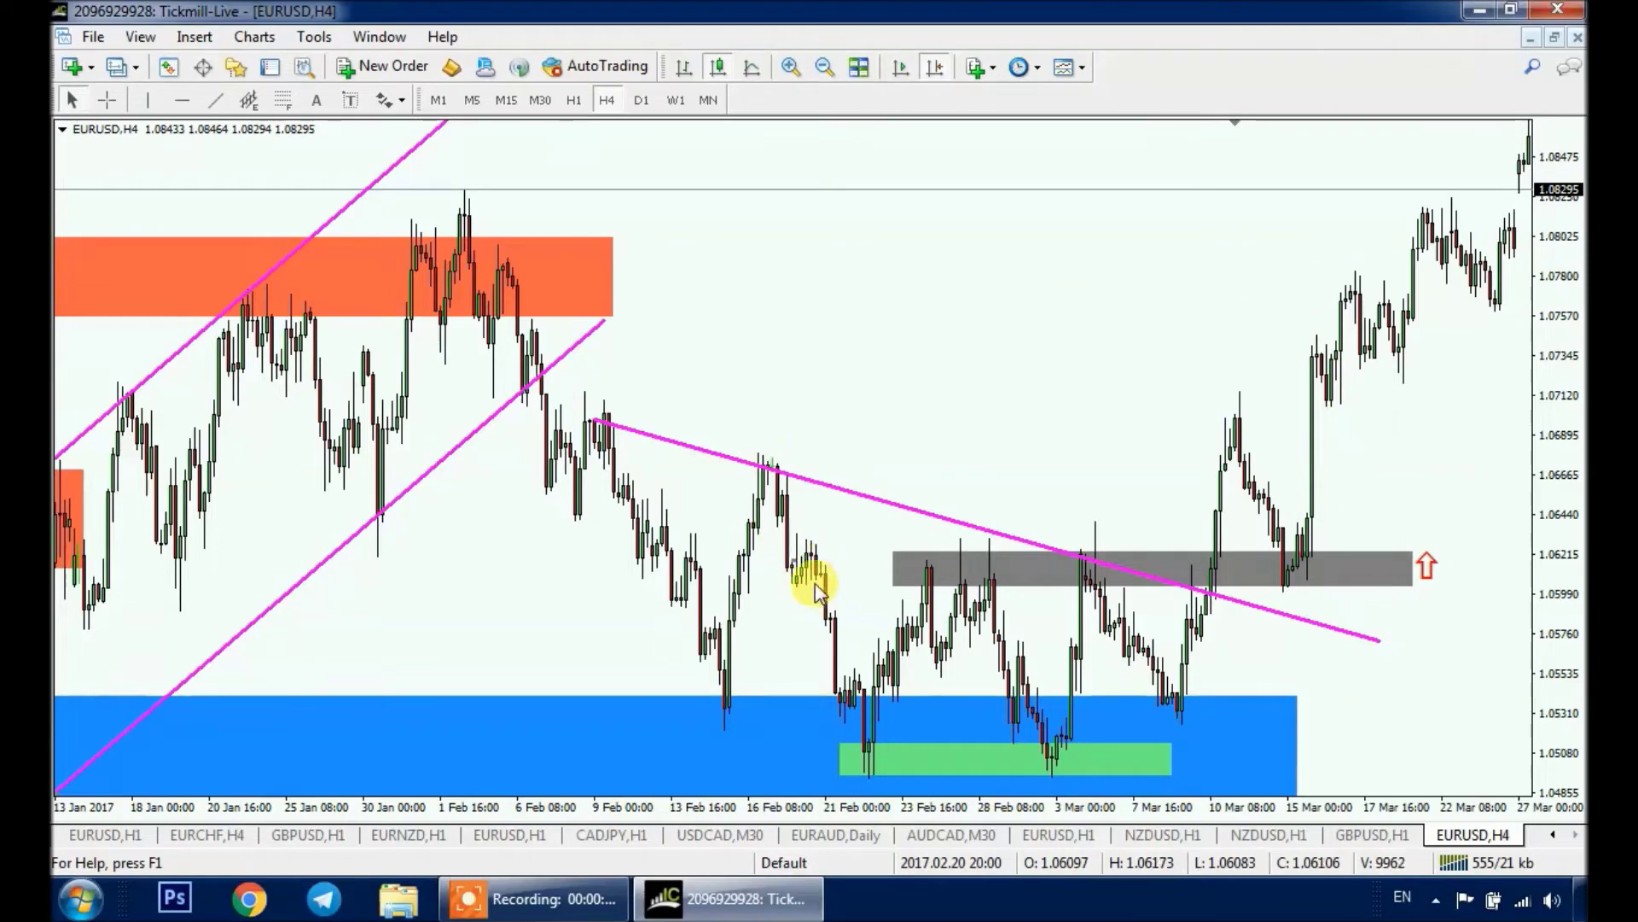
pyautogui.moveTo(796, 563)
pyautogui.mouseDown()
pyautogui.moveTo(842, 549)
pyautogui.moveTo(907, 574)
pyautogui.moveTo(1258, 601)
pyautogui.moveTo(1413, 589)
pyautogui.mouseUp()
# Step: Set the wider resistance rectangle's color to Tomato and deselect it
pyautogui.rightClick(1413, 588)
pyautogui.click(1426, 614)
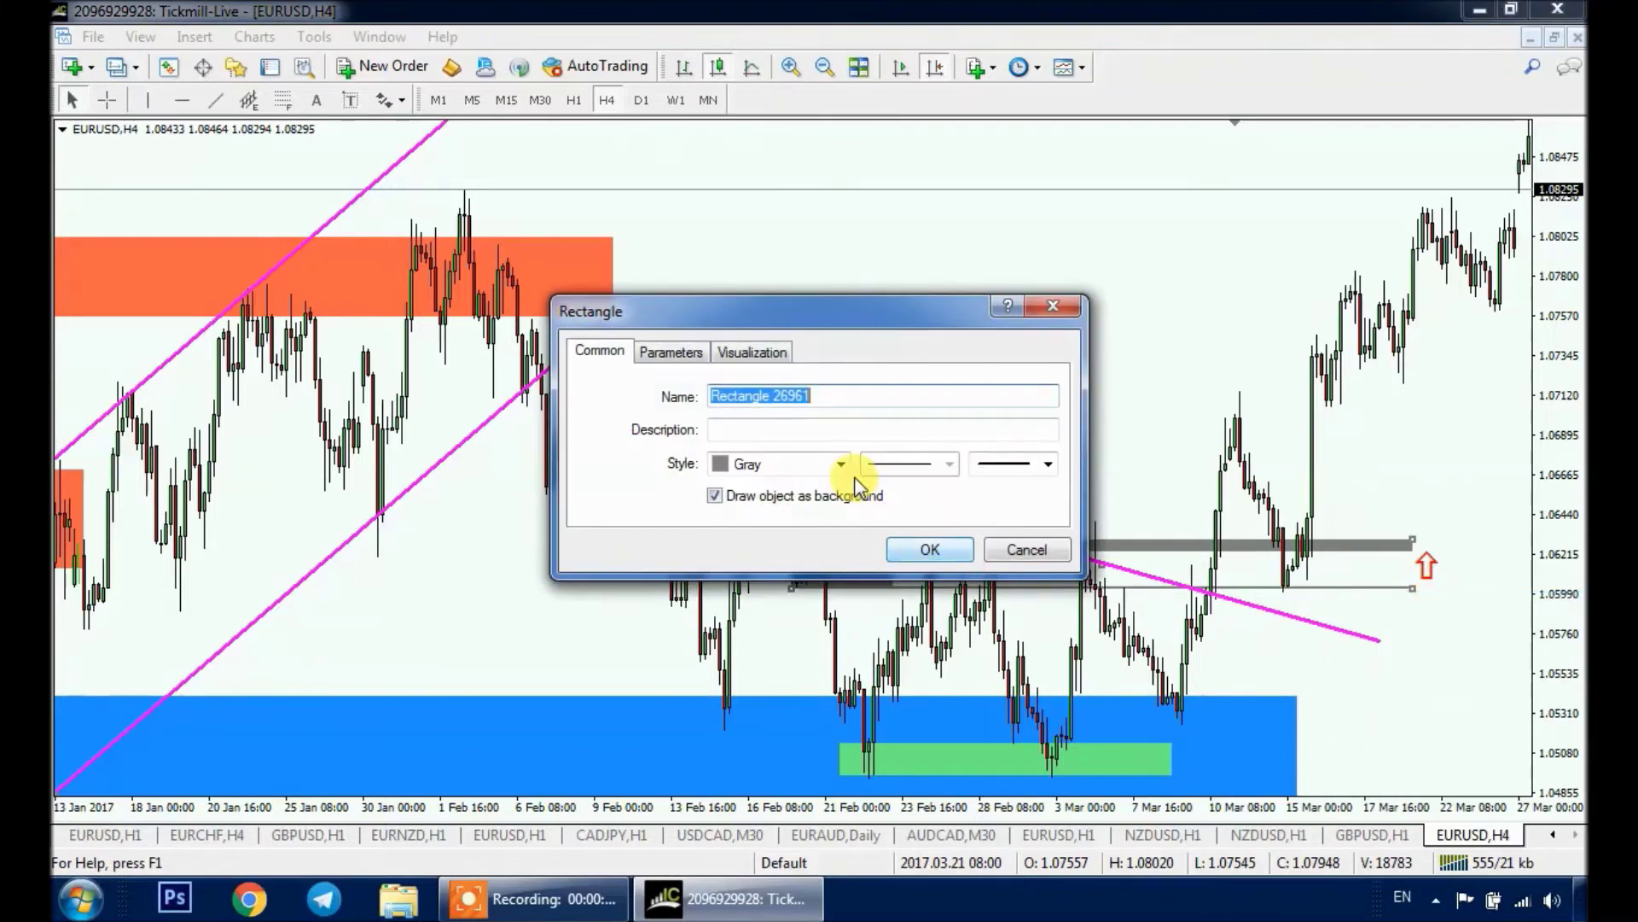
pyautogui.click(842, 465)
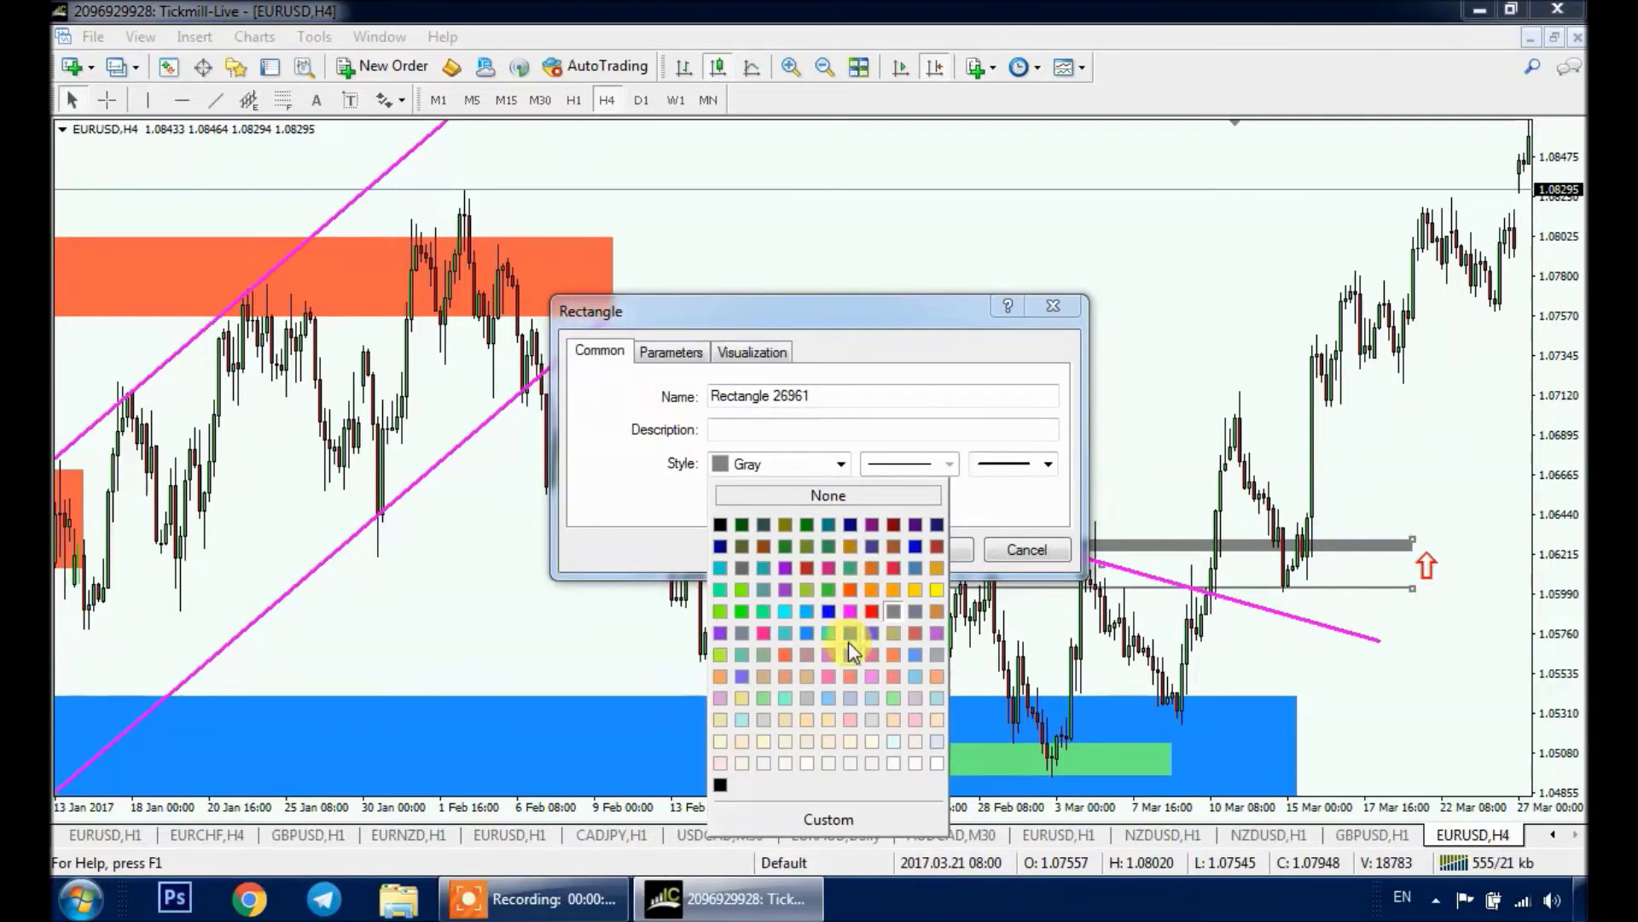
pyautogui.click(786, 655)
pyautogui.click(903, 552)
pyautogui.rightClick(1412, 543)
pyautogui.click(1426, 716)
# Step: Delete the original narrower rectangle that overlaps the Tomato resistance zone
pyautogui.rightClick(894, 554)
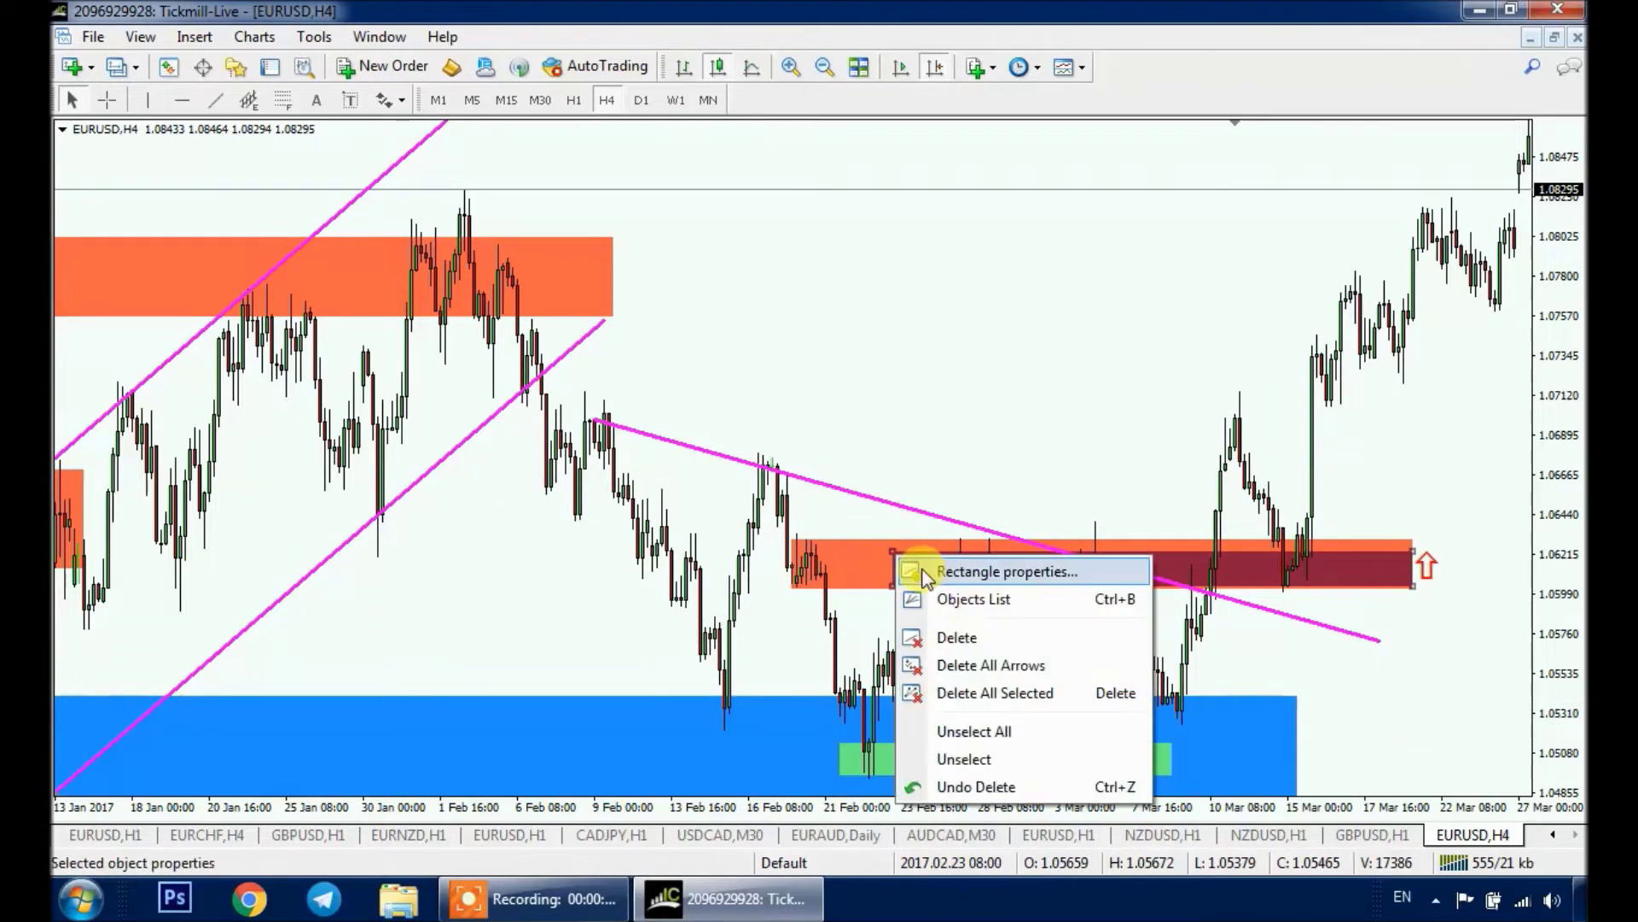
pyautogui.click(964, 636)
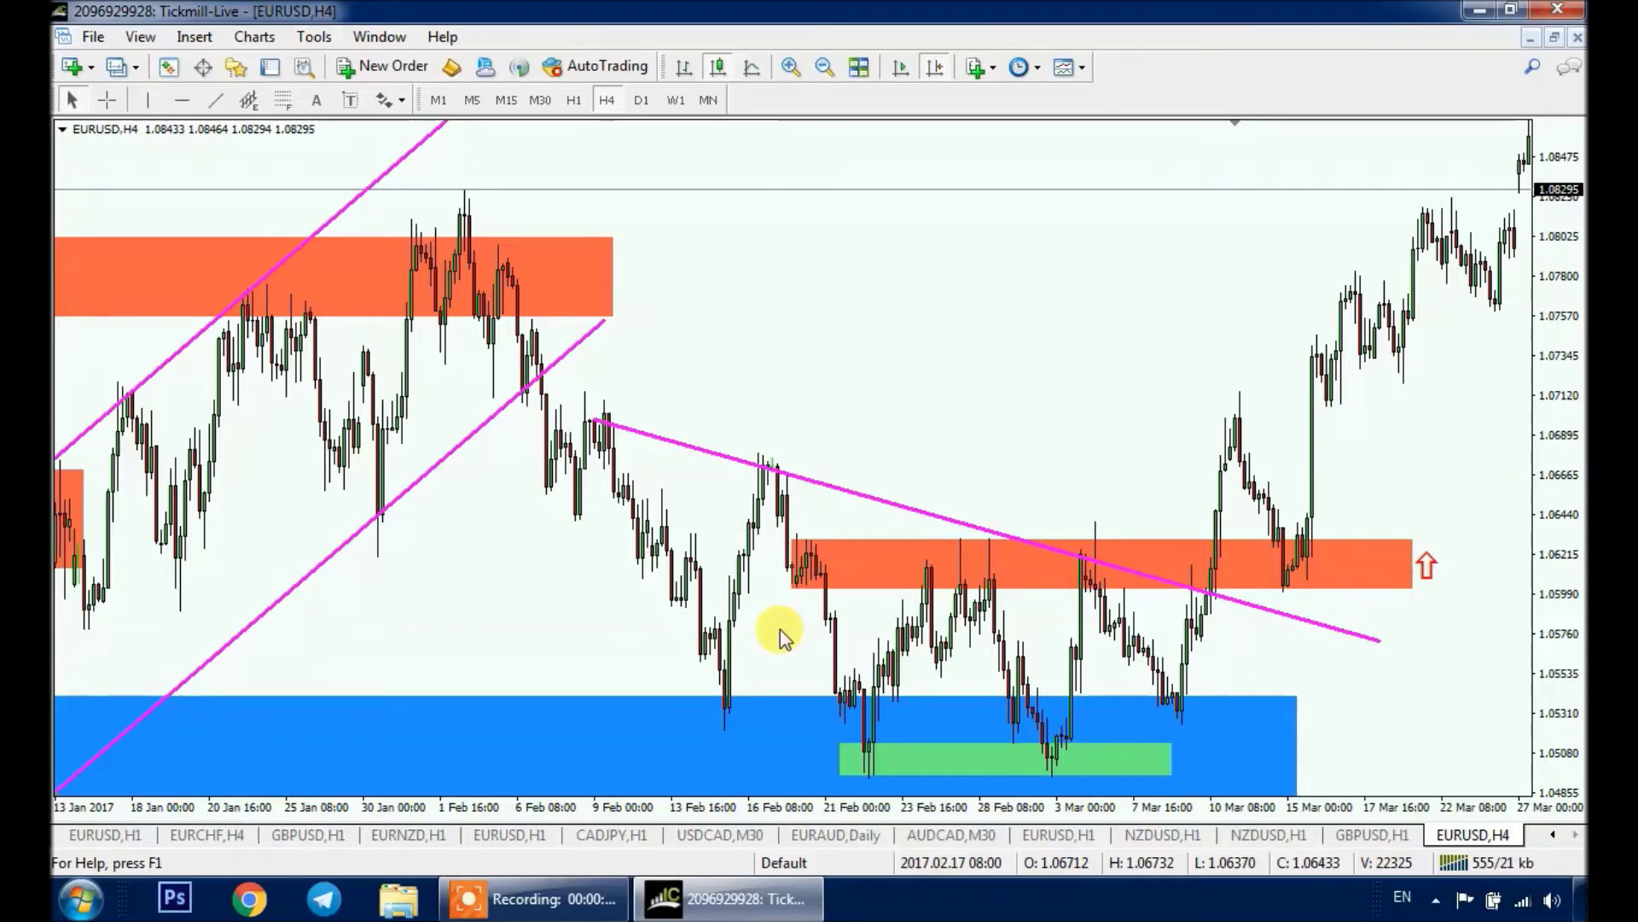
pyautogui.press('F2')
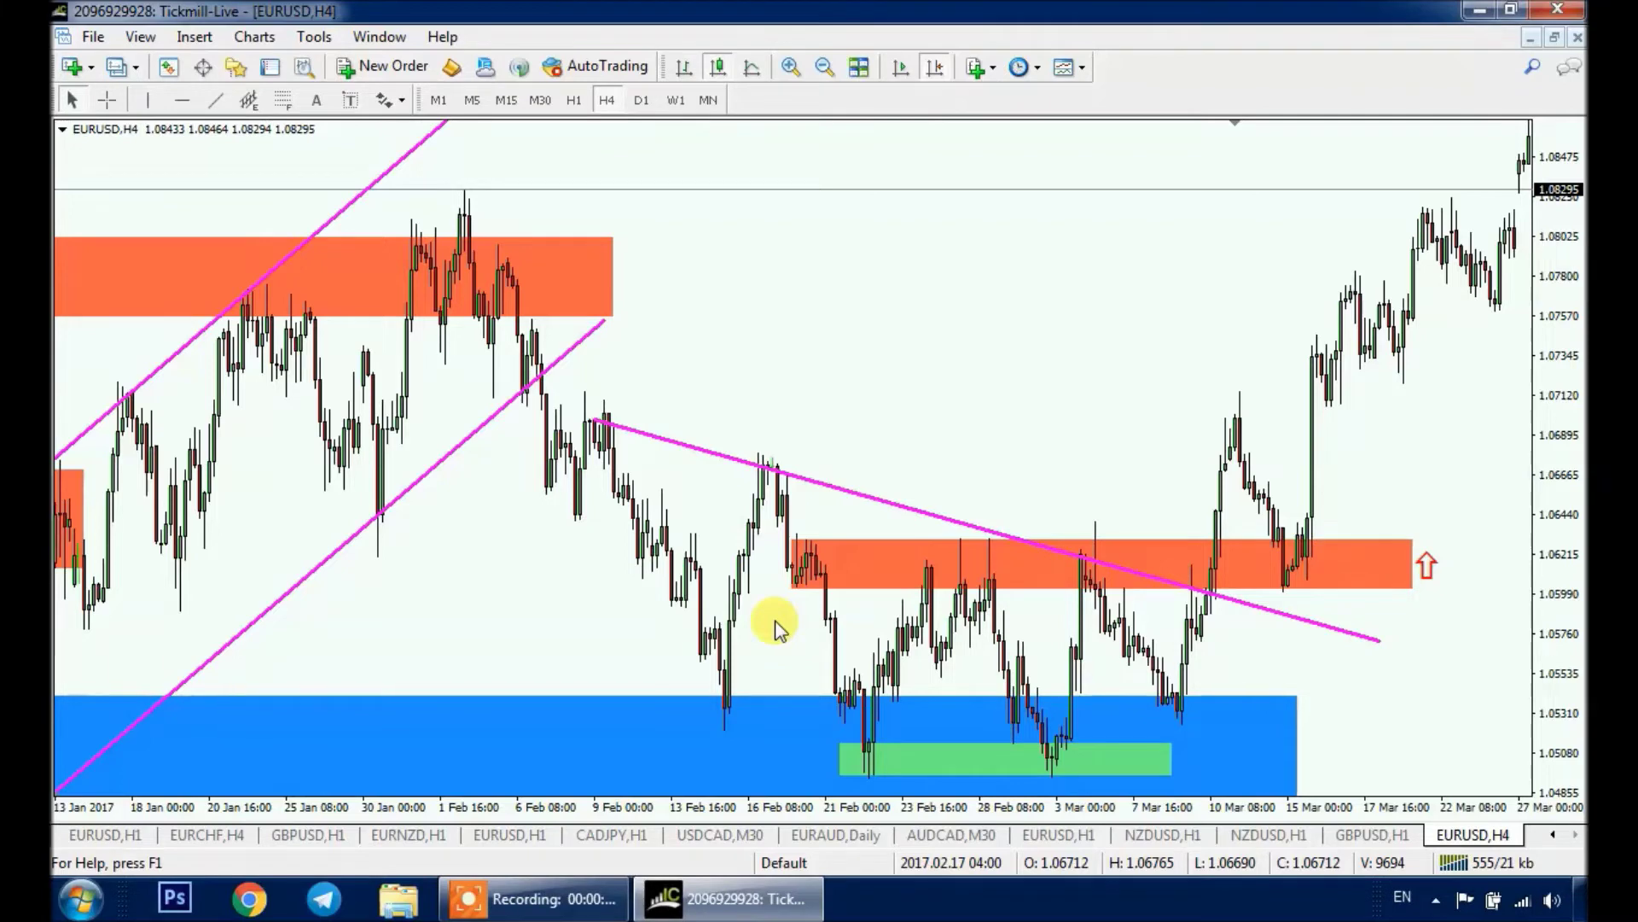
# Step: Create a Gray rectangle and fit it from about 15 to 27 February at the mid-February low, spanning about 1.0560 to 1.0528
pyautogui.click(194, 36)
pyautogui.click(425, 213)
pyautogui.moveTo(757, 183); pyautogui.dragTo(812, 207)
pyautogui.rightClick(812, 207)
pyautogui.click(845, 222)
pyautogui.click(842, 463)
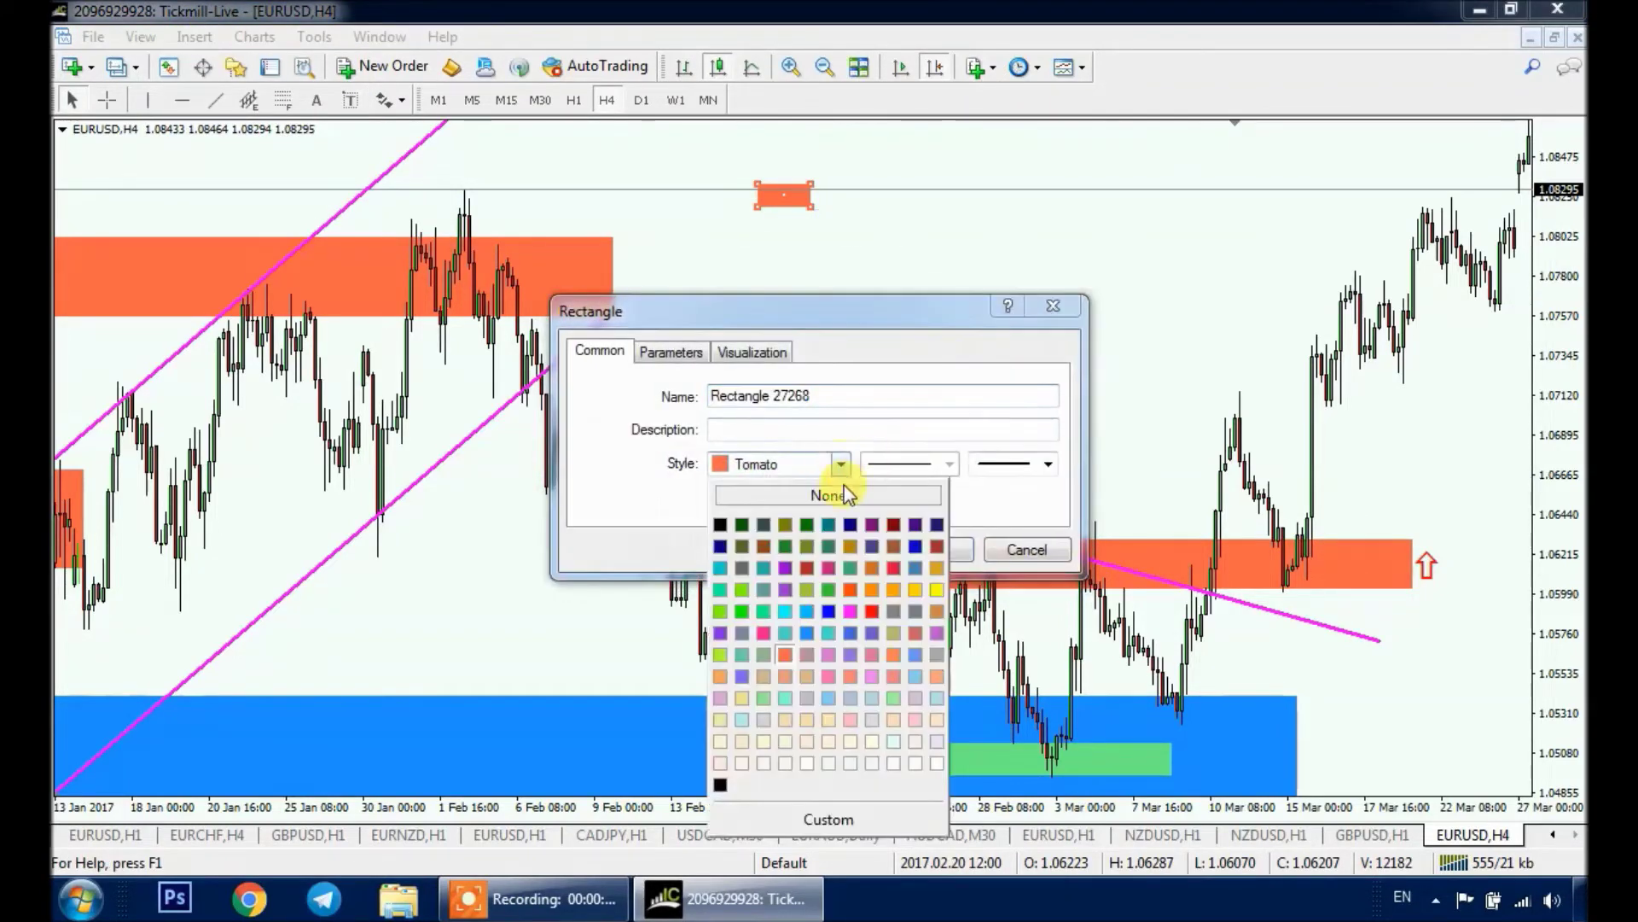
pyautogui.click(888, 611)
pyautogui.click(930, 550)
pyautogui.moveTo(783, 195); pyautogui.dragTo(954, 663)
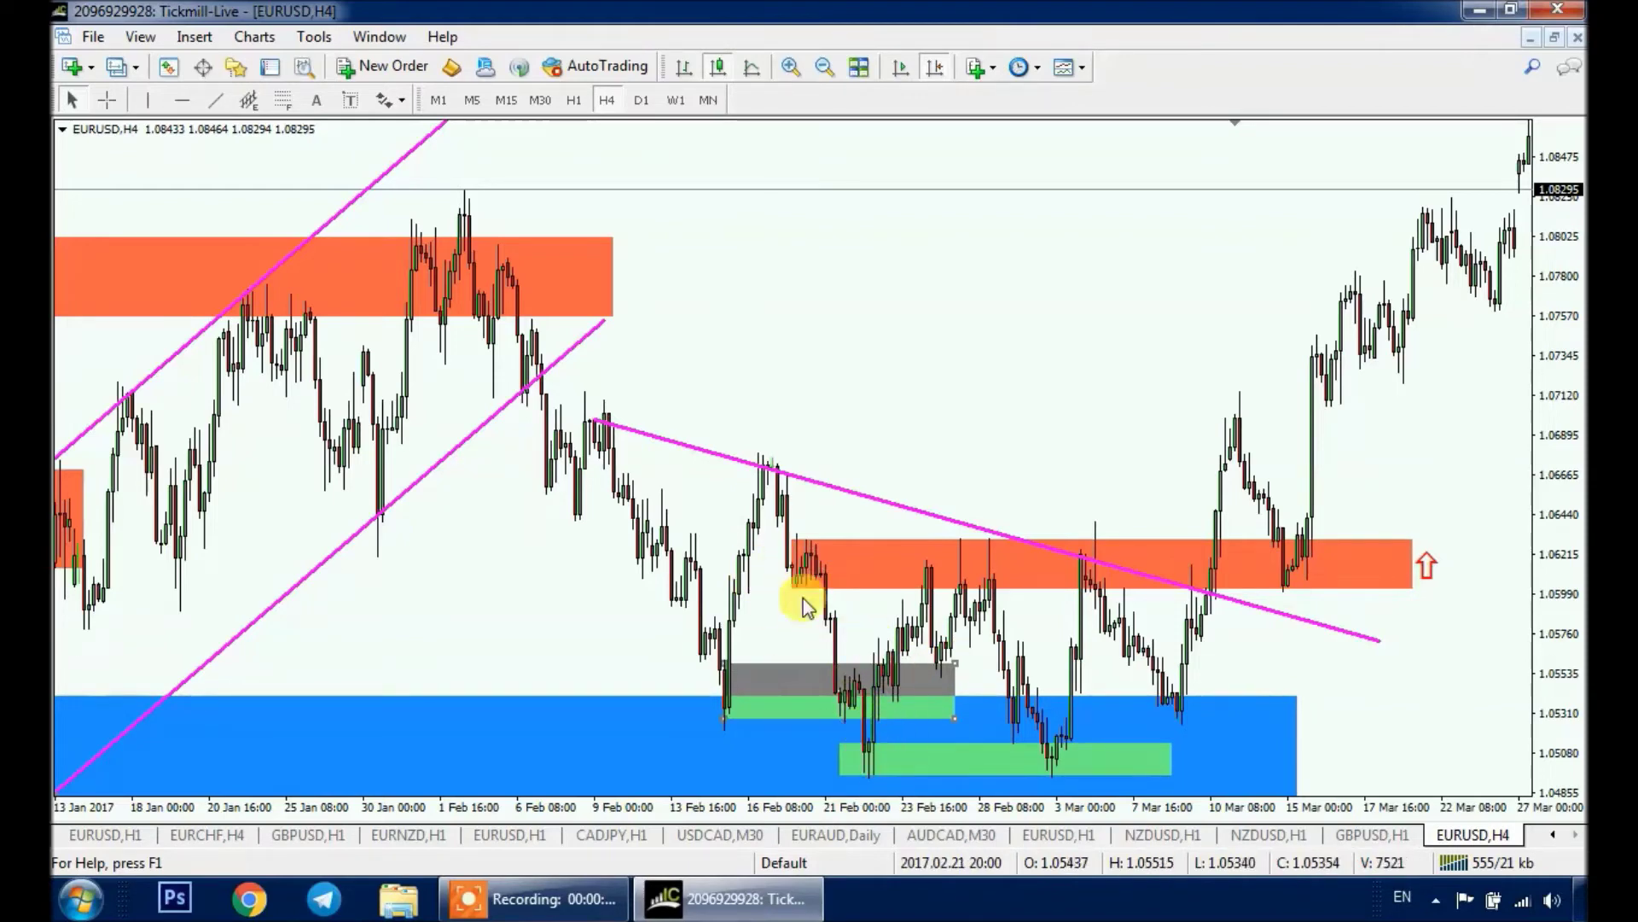
# Step: Copy the gray rectangle to the 16 February high and extend it to about 20 March, spanning about 1.0680 to 1.0656
pyautogui.moveTo(853, 696); pyautogui.dragTo(873, 479)
pyautogui.moveTo(988, 506); pyautogui.dragTo(1379, 492)
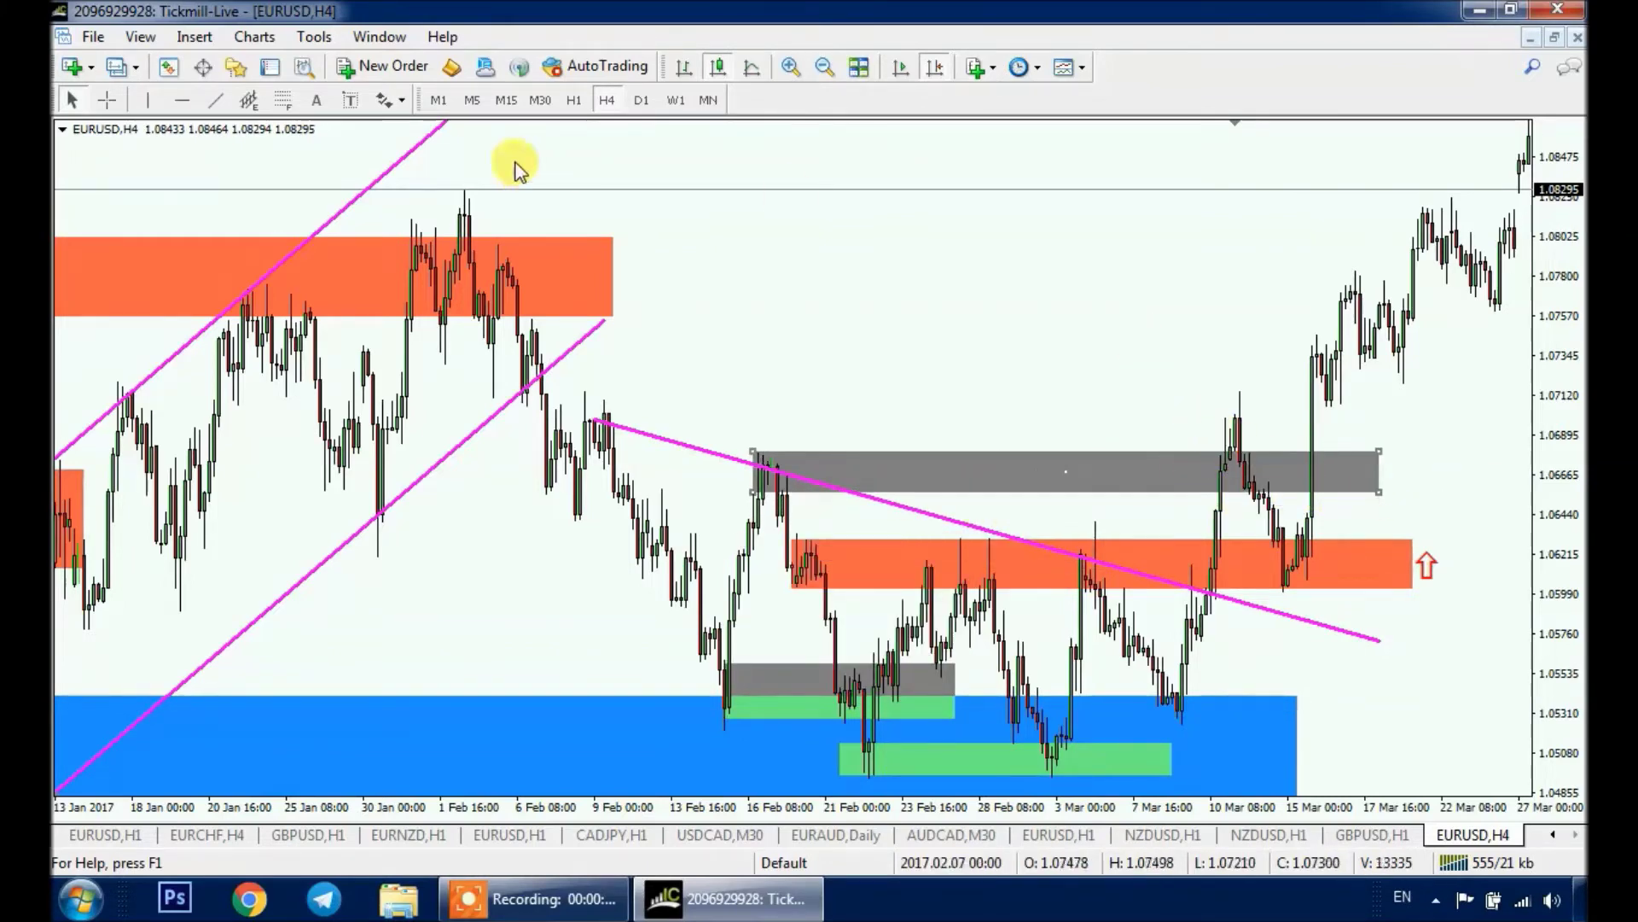
# Step: Draw a small rectangle in the empty area above the descending trendline and set its color to Magenta
pyautogui.click(194, 37)
pyautogui.moveTo(352, 229)
pyautogui.click(432, 213)
pyautogui.moveTo(683, 212); pyautogui.dragTo(735, 225)
pyautogui.rightClick(736, 220)
pyautogui.click(793, 237)
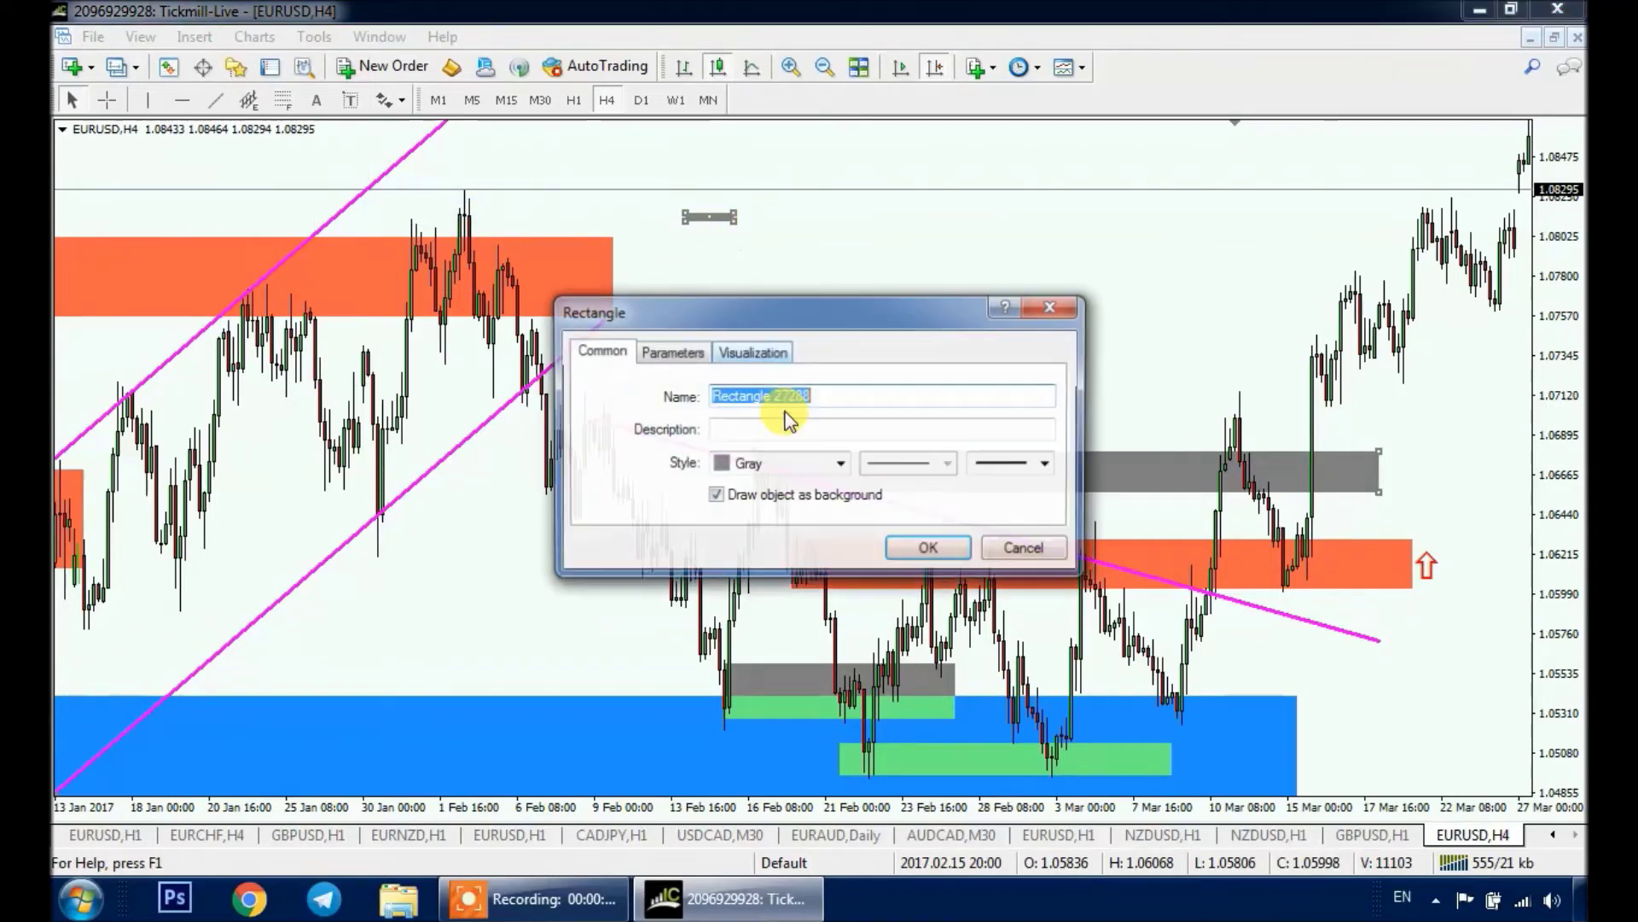
pyautogui.click(838, 462)
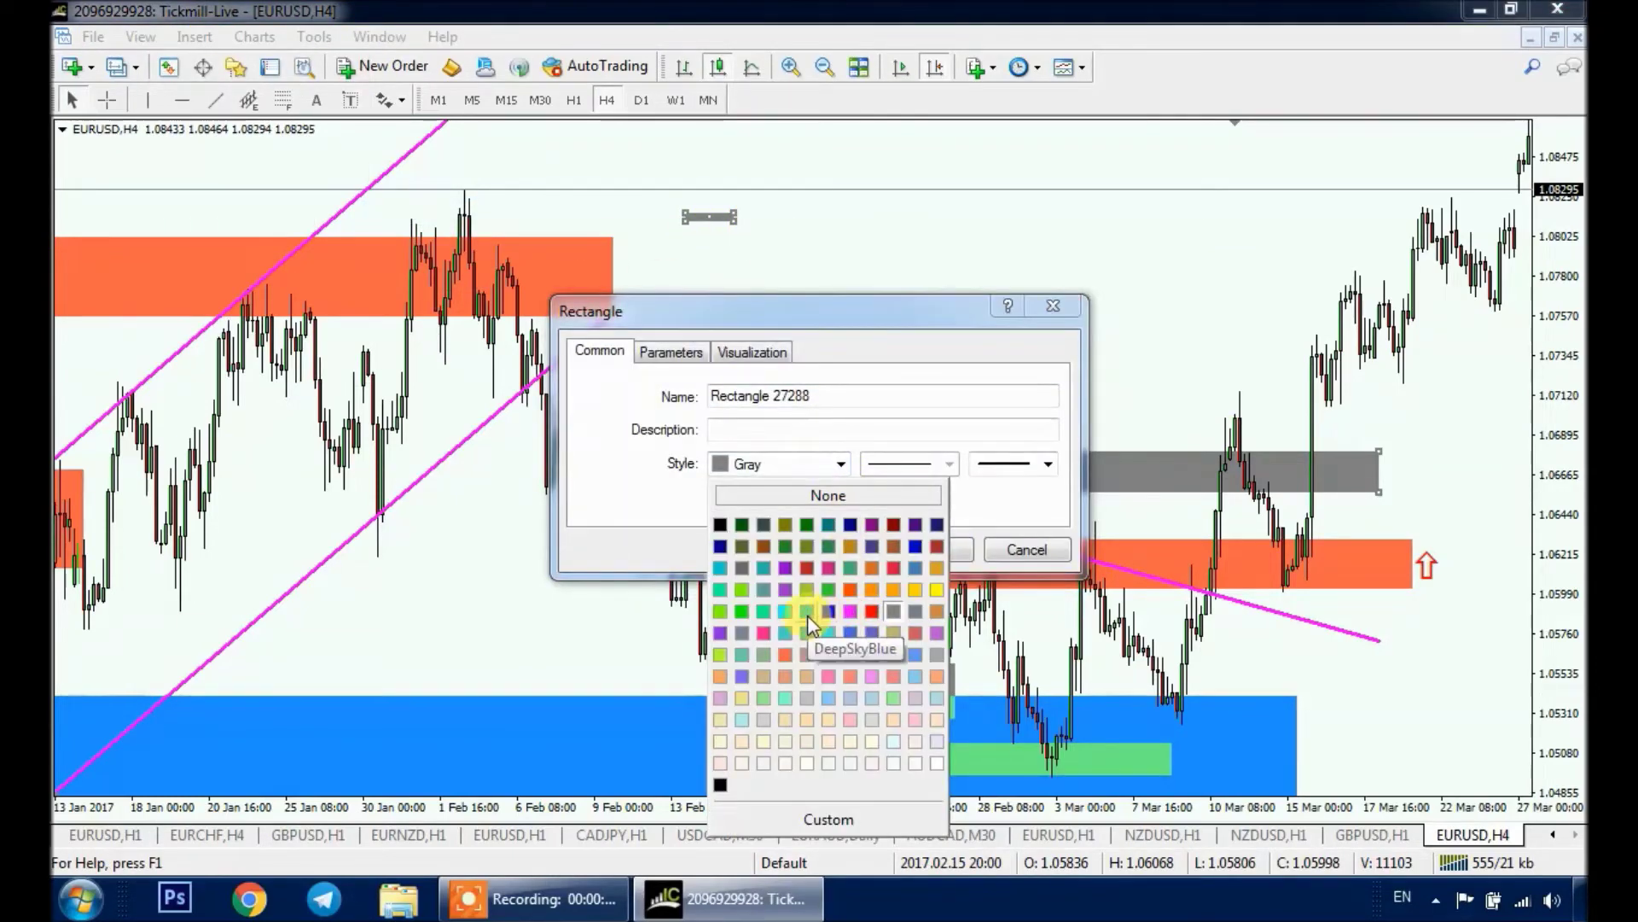
pyautogui.click(851, 612)
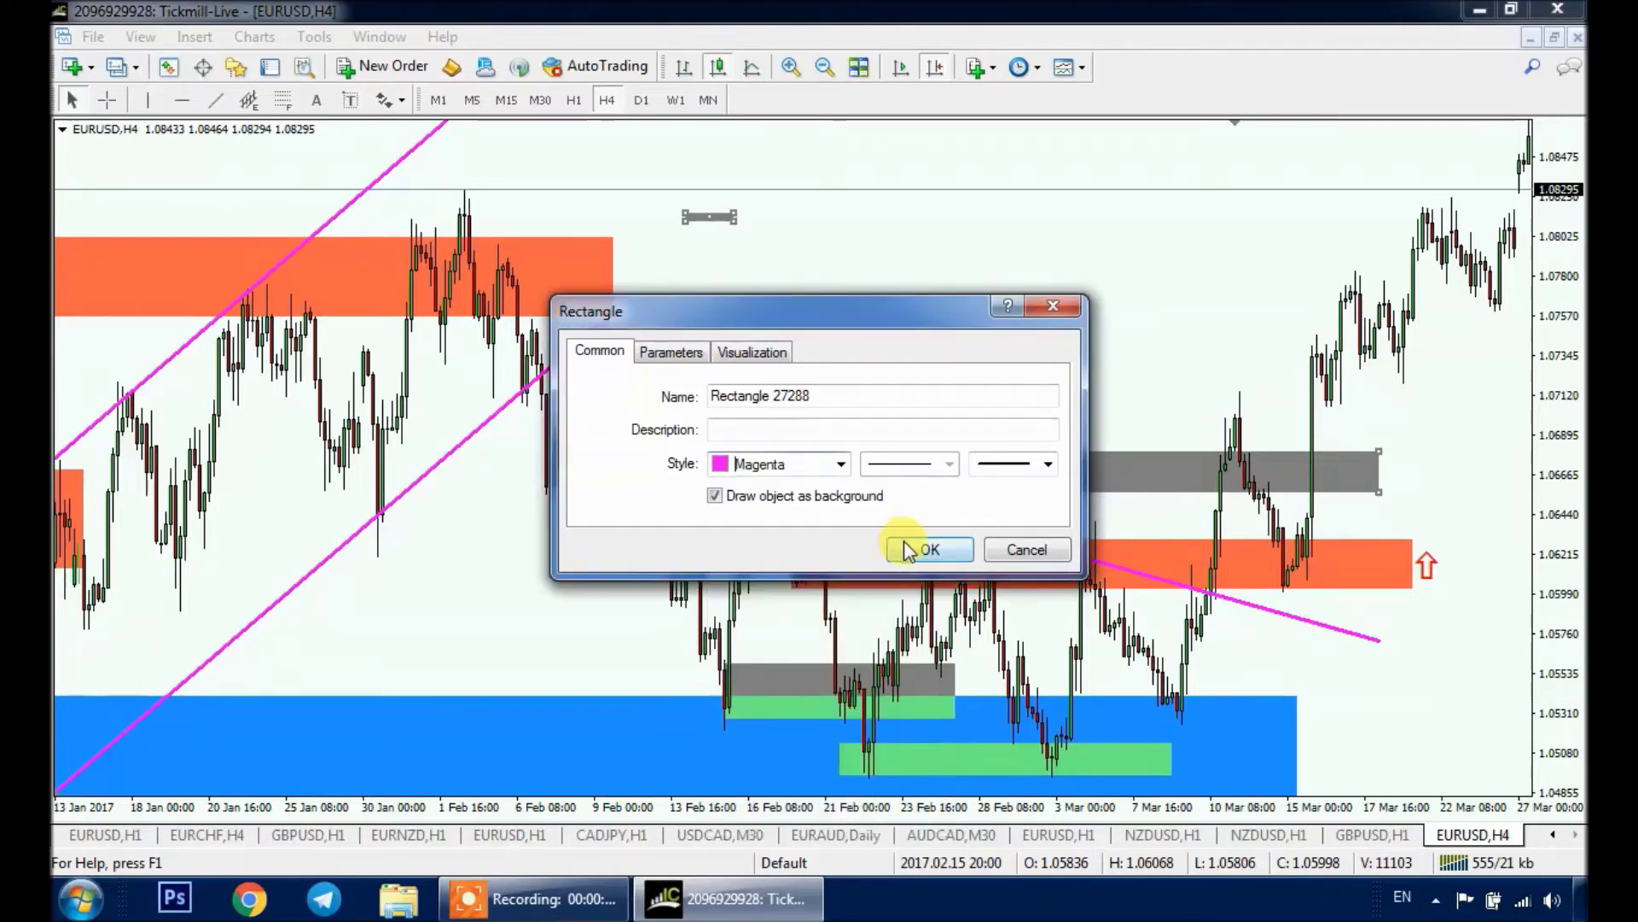
pyautogui.click(928, 549)
# Step: Move the magenta rectangle to the base before the early-February rally and stretch it from about 31 January to 7 February, 1.0713 to 1.0693
pyautogui.moveTo(709, 217); pyautogui.dragTo(420, 419)
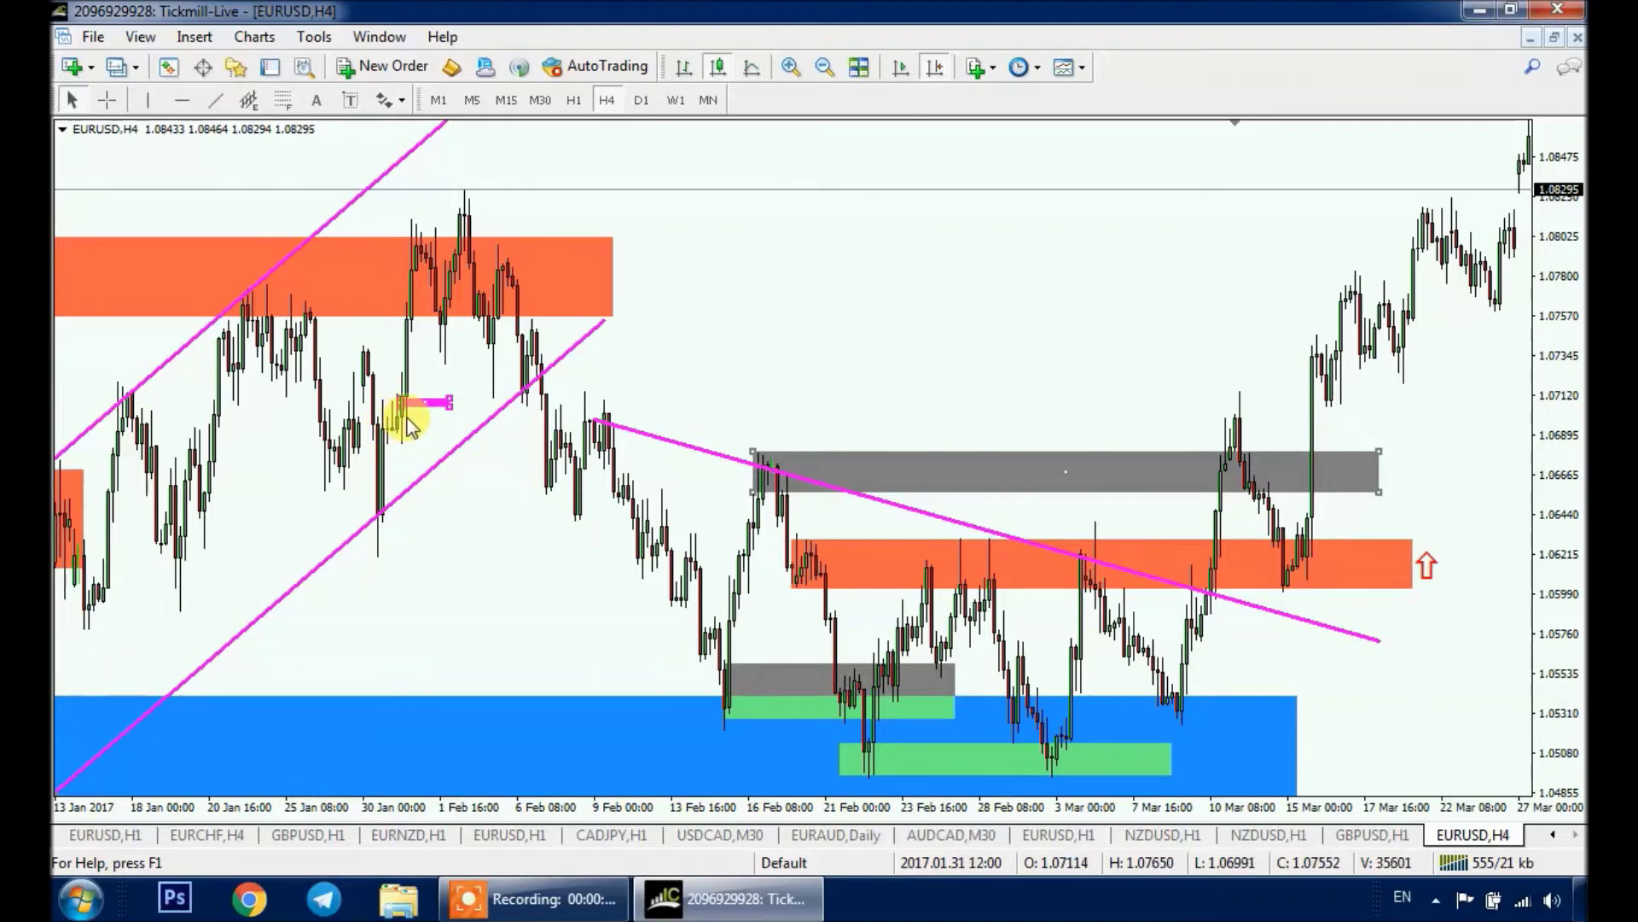
pyautogui.moveTo(420, 427); pyautogui.dragTo(548, 401)
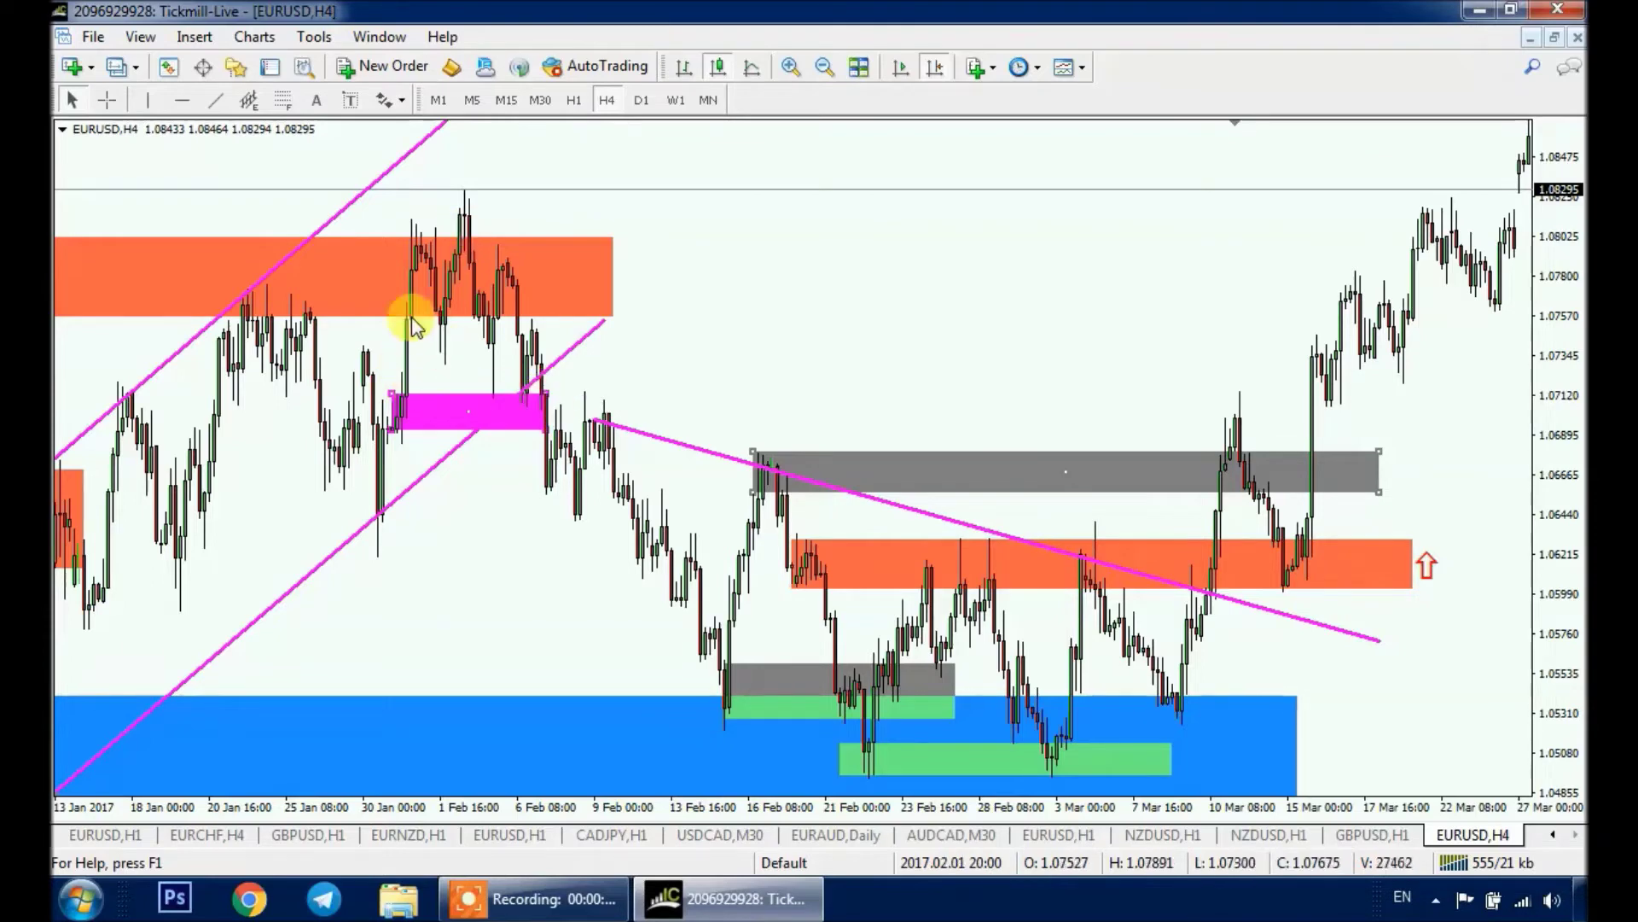
# Step: Set the color of the magenta rectangle at the early-February base to DodgerBlue and deselect it
pyautogui.doubleClick(394, 408)
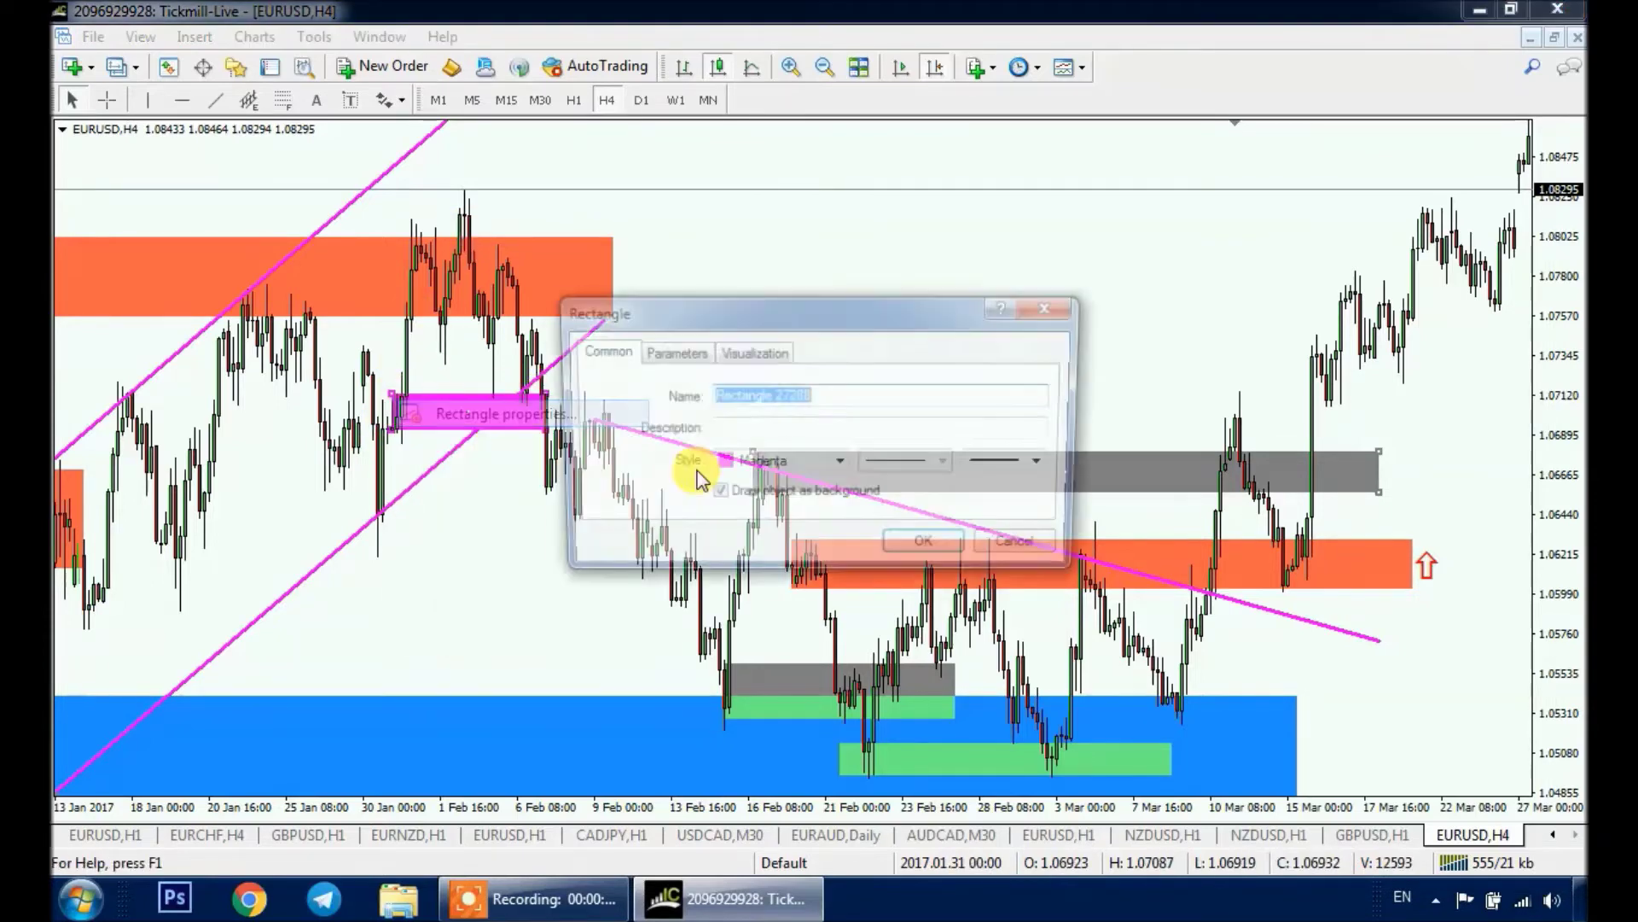
pyautogui.click(807, 632)
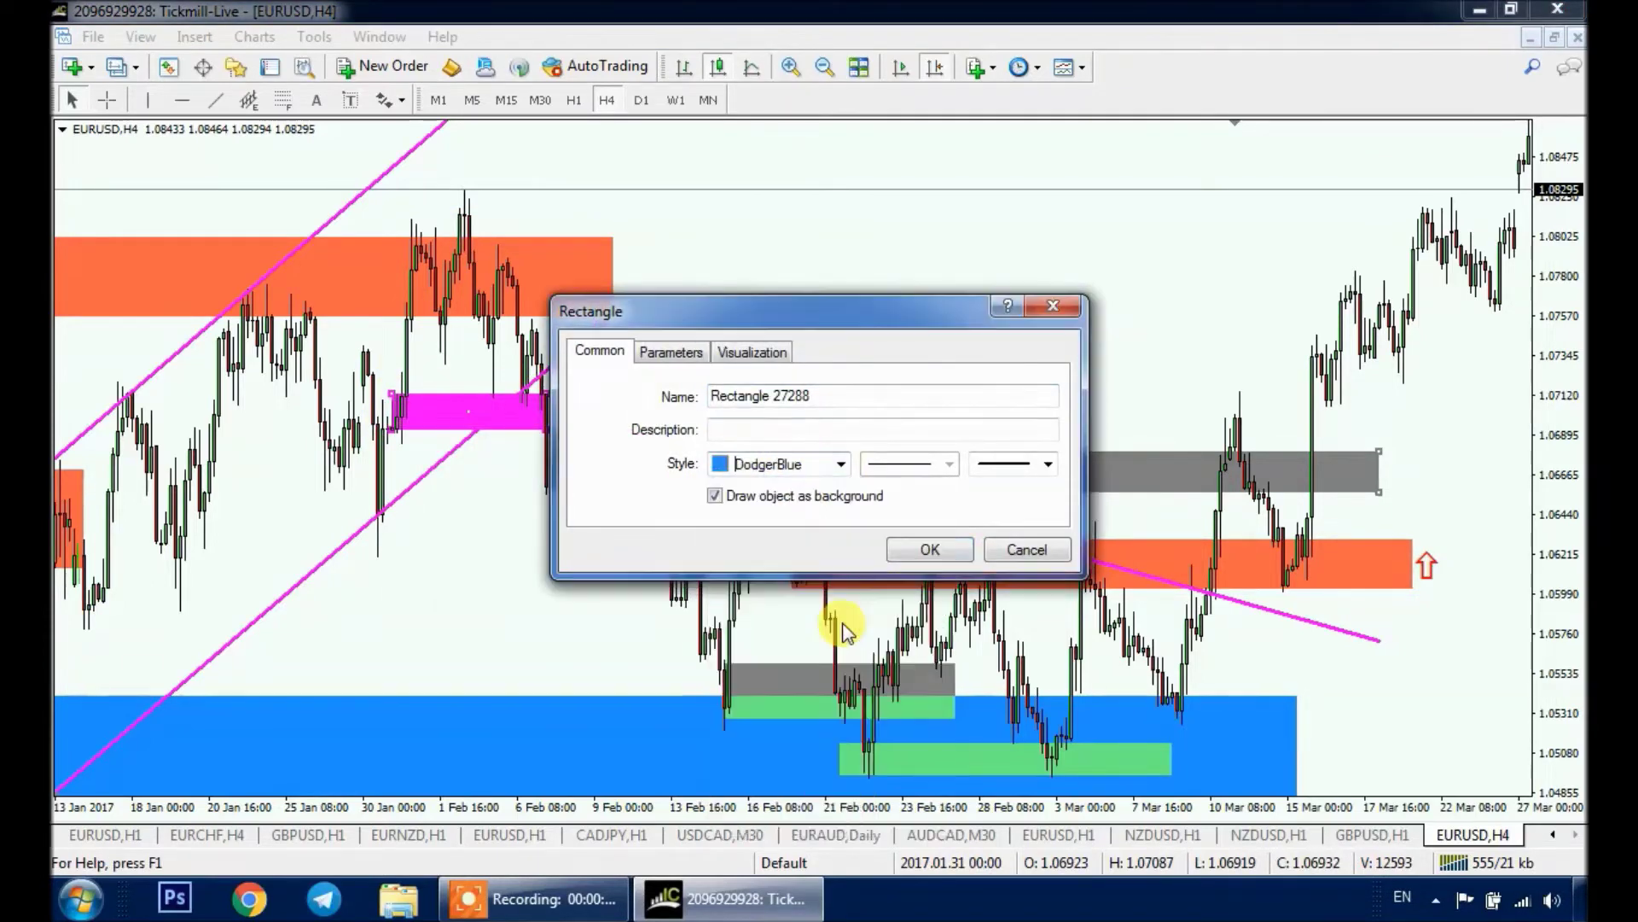
pyautogui.click(930, 548)
pyautogui.click(464, 418)
# Step: Review the marked zones, swing patterns, rising channel and descending trendline from December 2016 through March 2017
pyautogui.moveTo(384, 354); pyautogui.dragTo(873, 382)
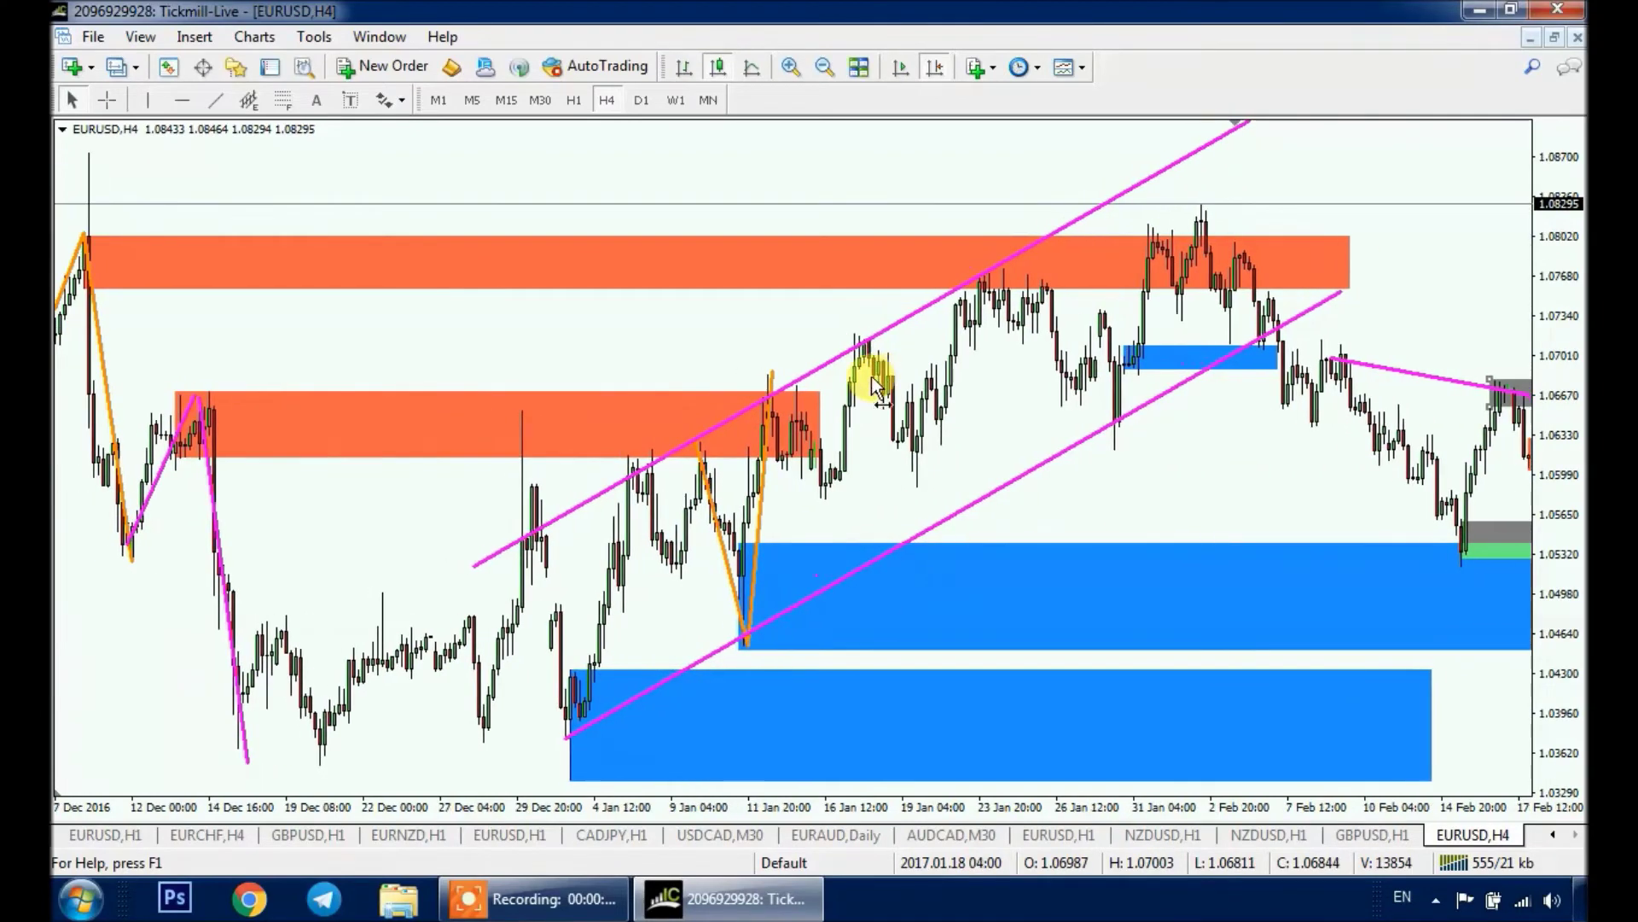
pyautogui.scroll(3, 128, 300)
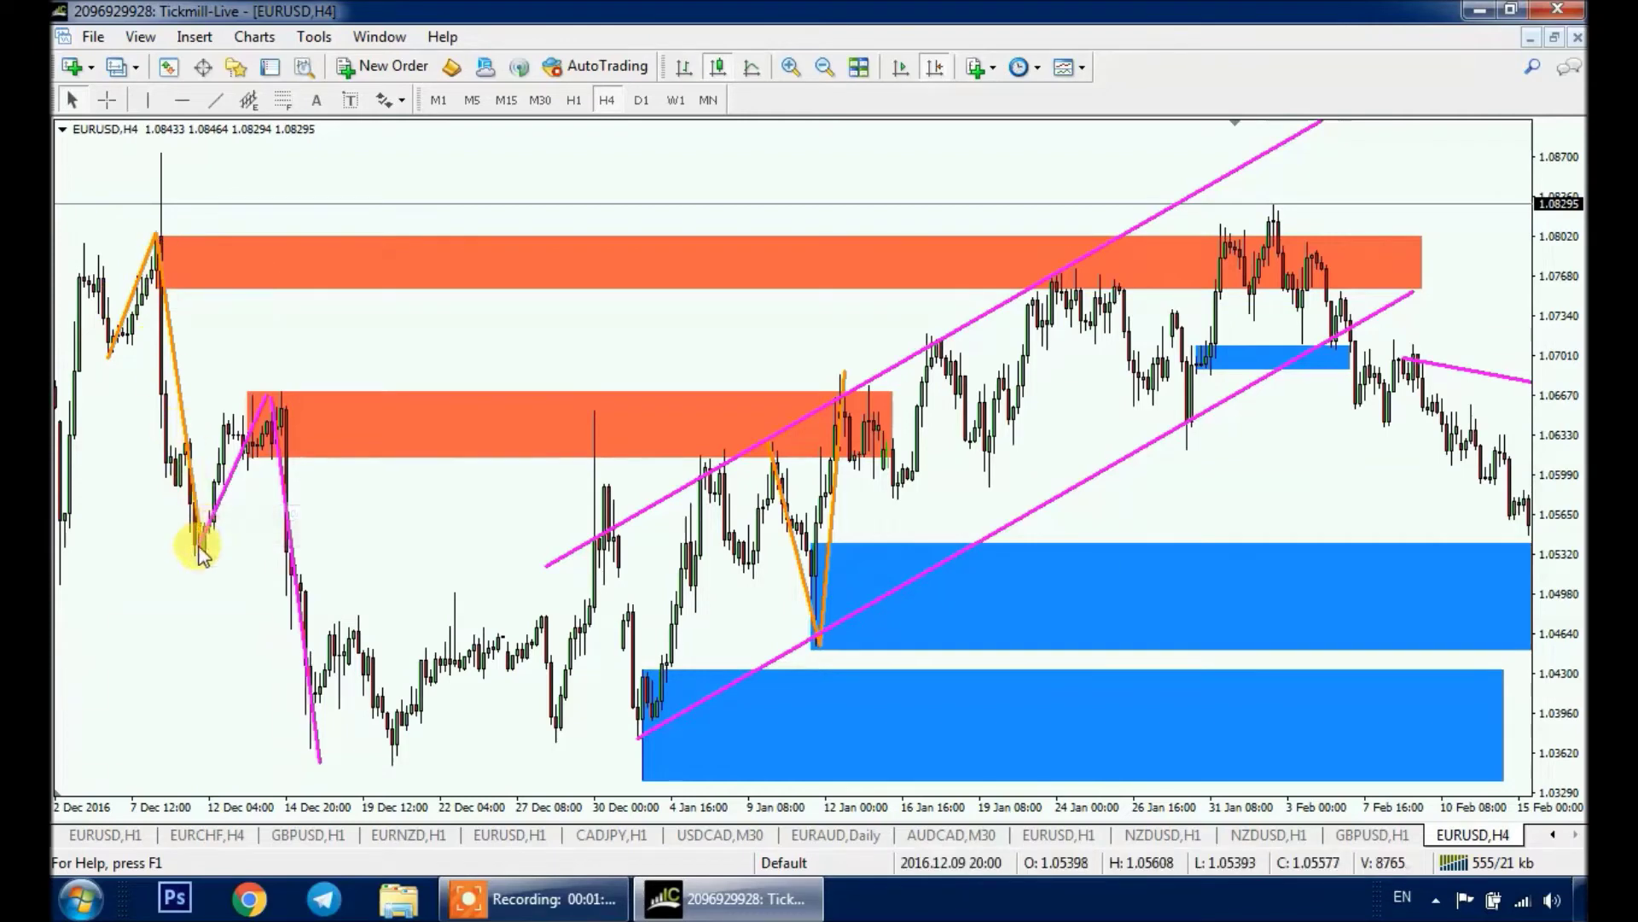
pyautogui.scroll(-9, 366, 561)
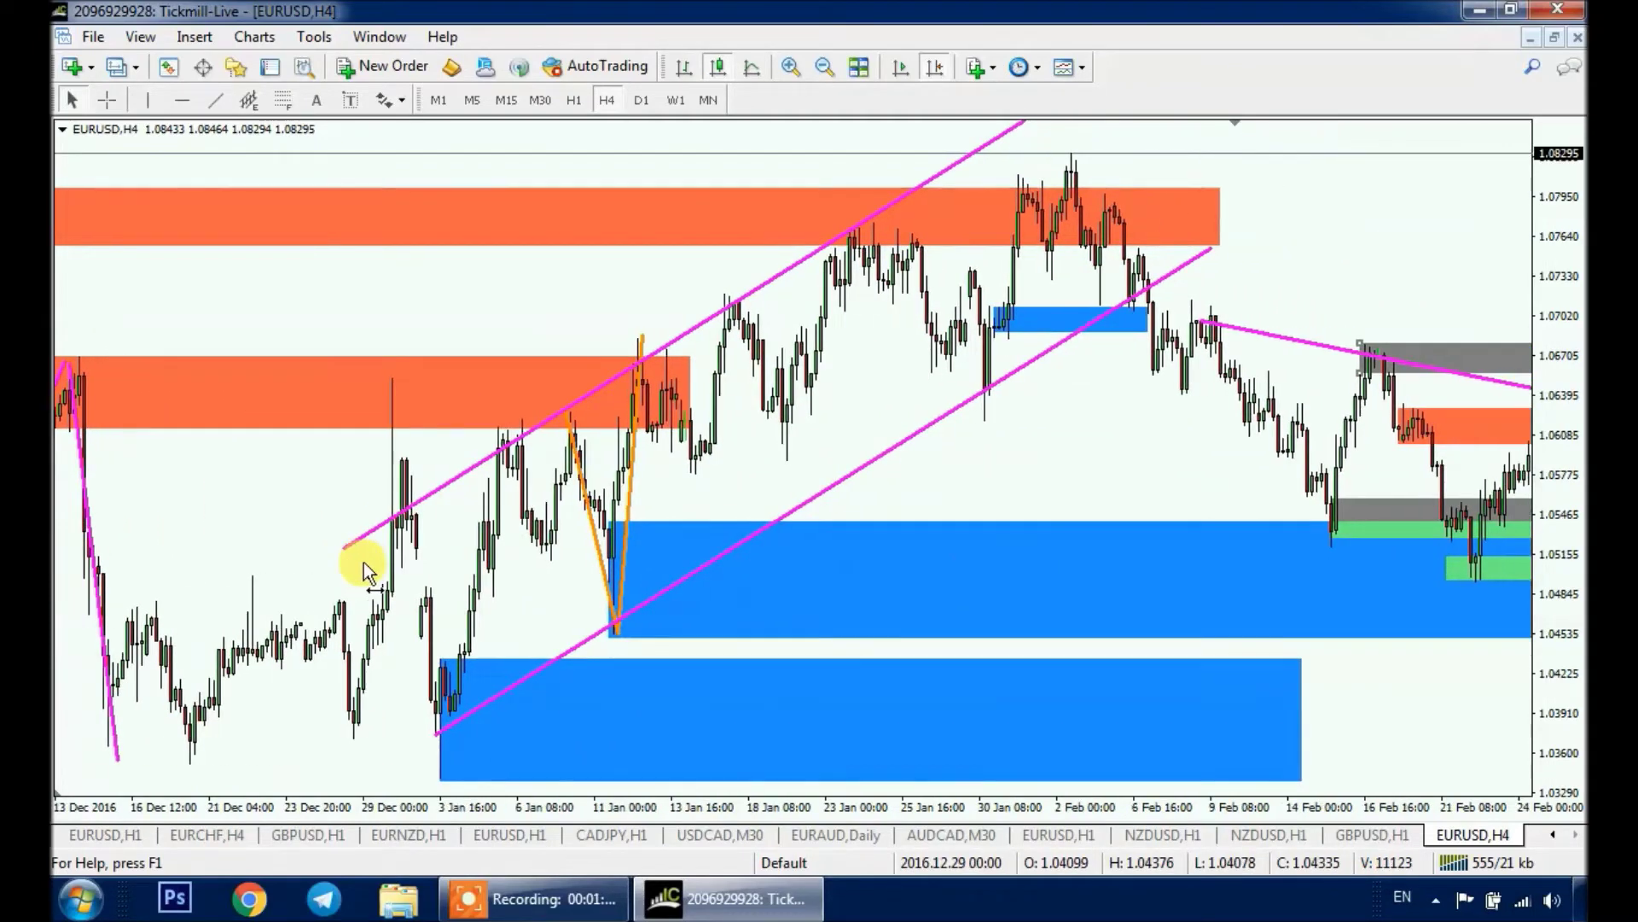
pyautogui.scroll(5, 333, 512)
pyautogui.scroll(-10, 298, 339)
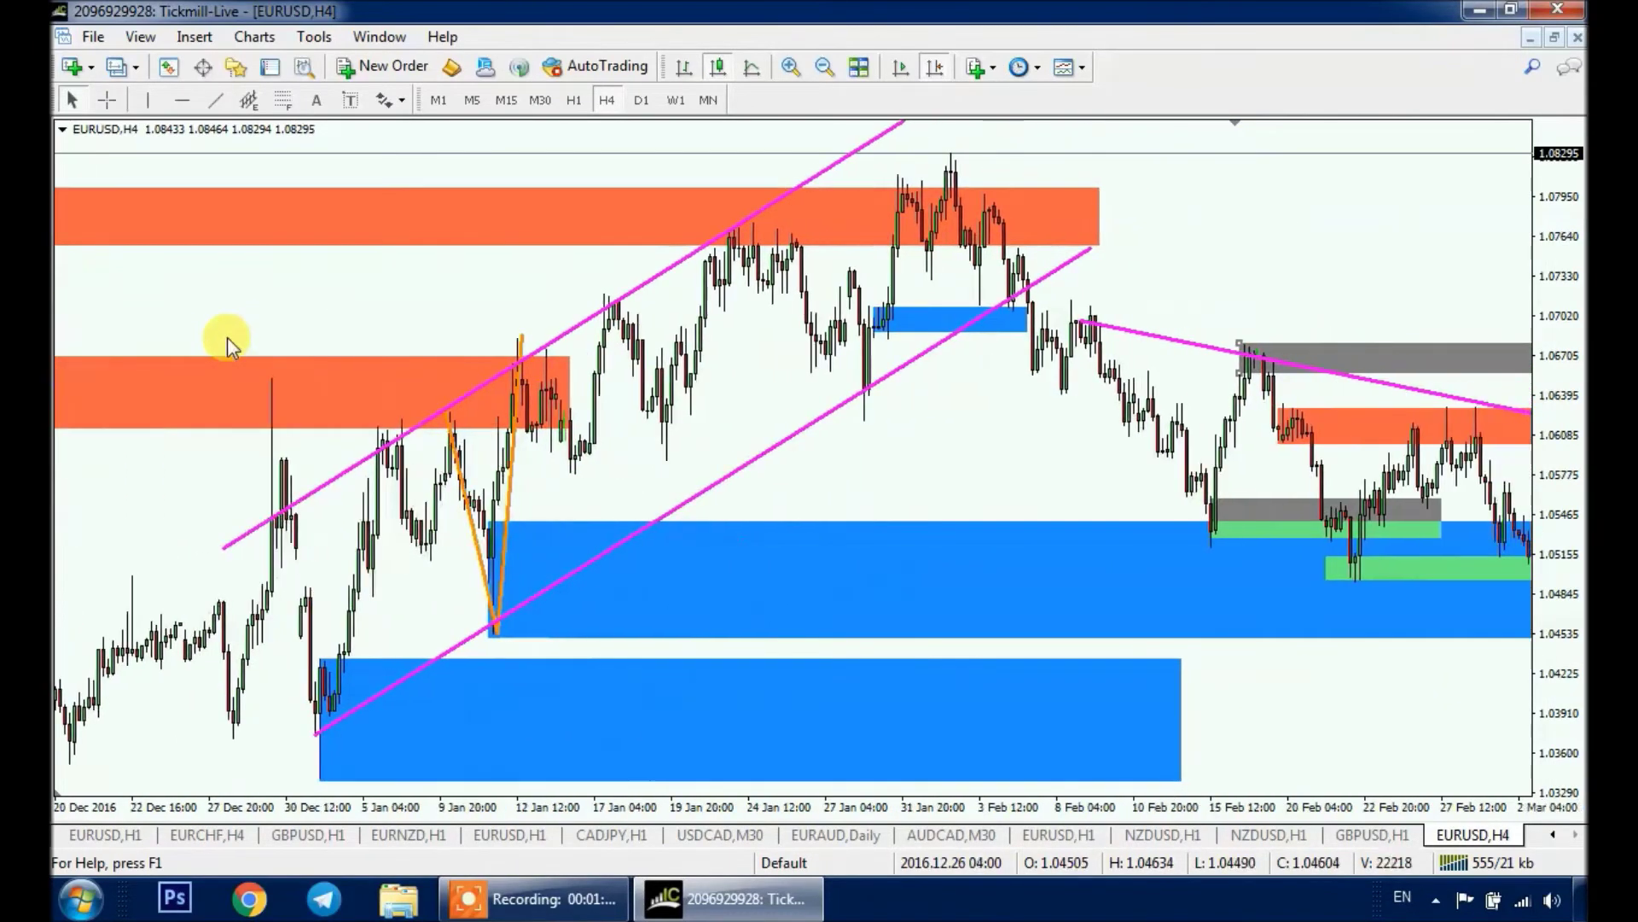
pyautogui.scroll(-15, 324, 350)
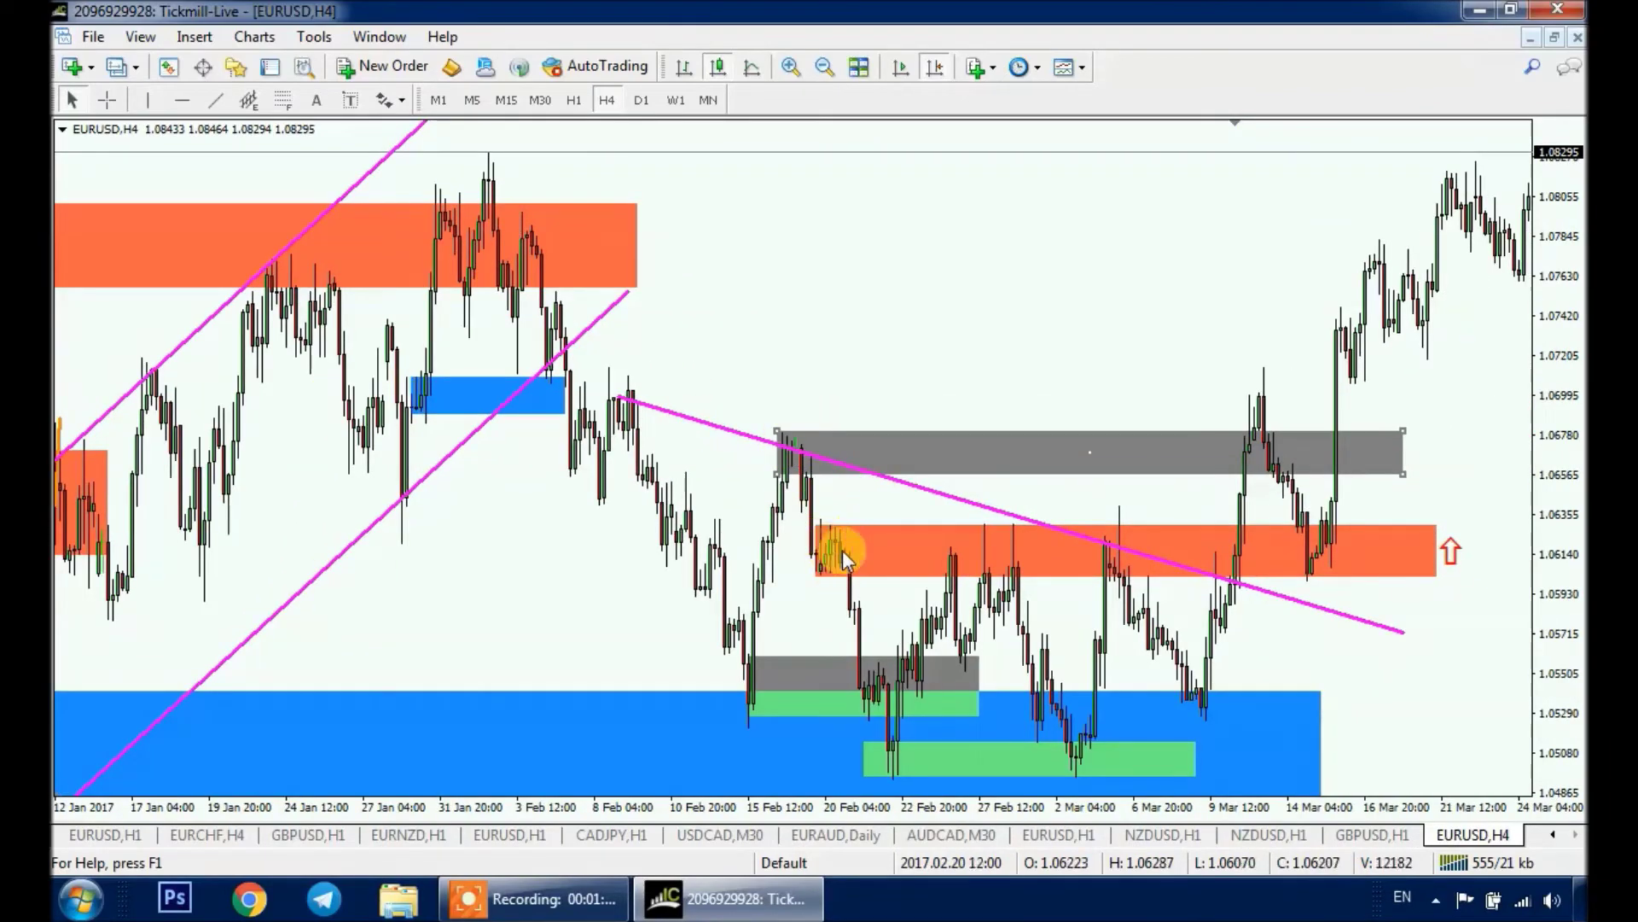
pyautogui.scroll(8, 842, 523)
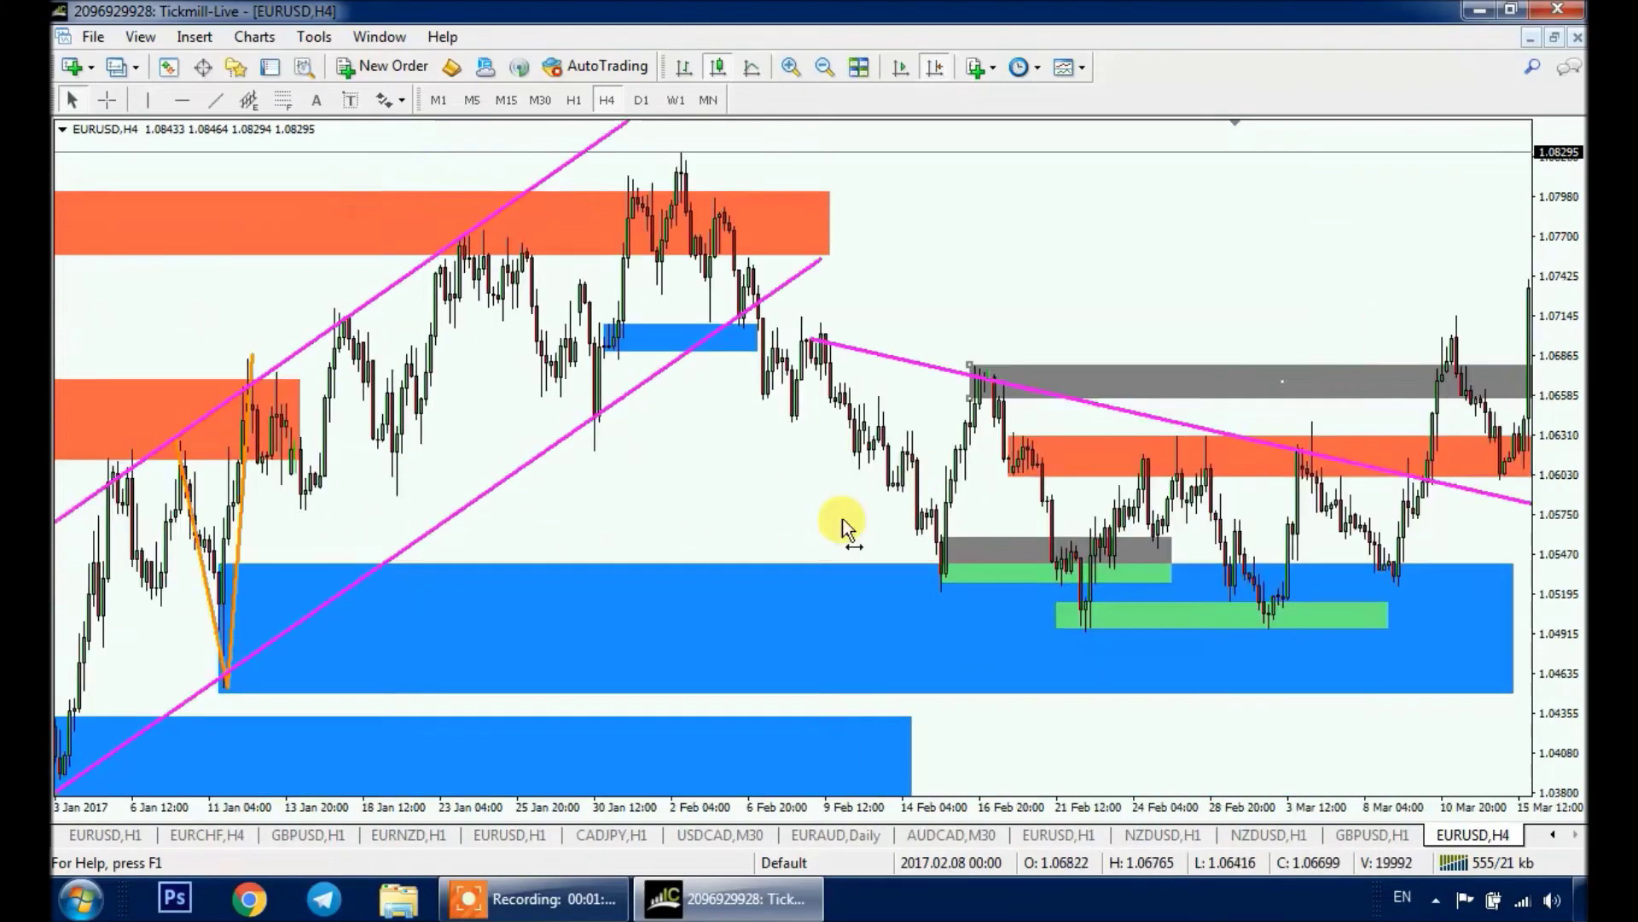
pyautogui.moveTo(707, 454)
pyautogui.mouseDown()
pyautogui.moveTo(1006, 439)
pyautogui.moveTo(705, 442)
pyautogui.mouseUp()
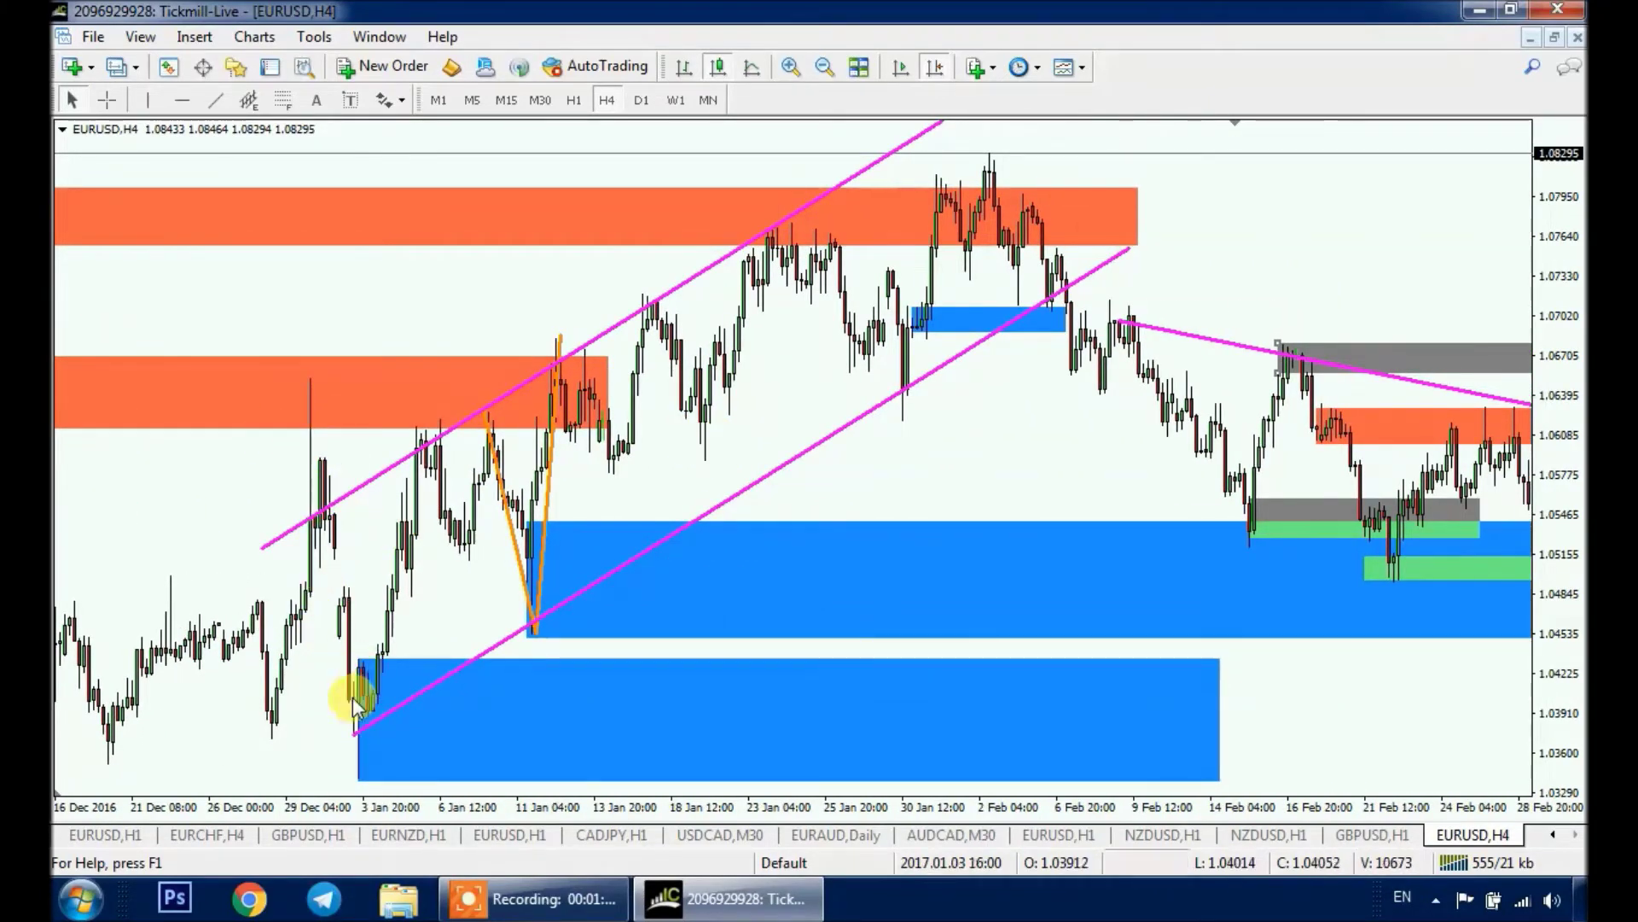
pyautogui.scroll(-4, 542, 442)
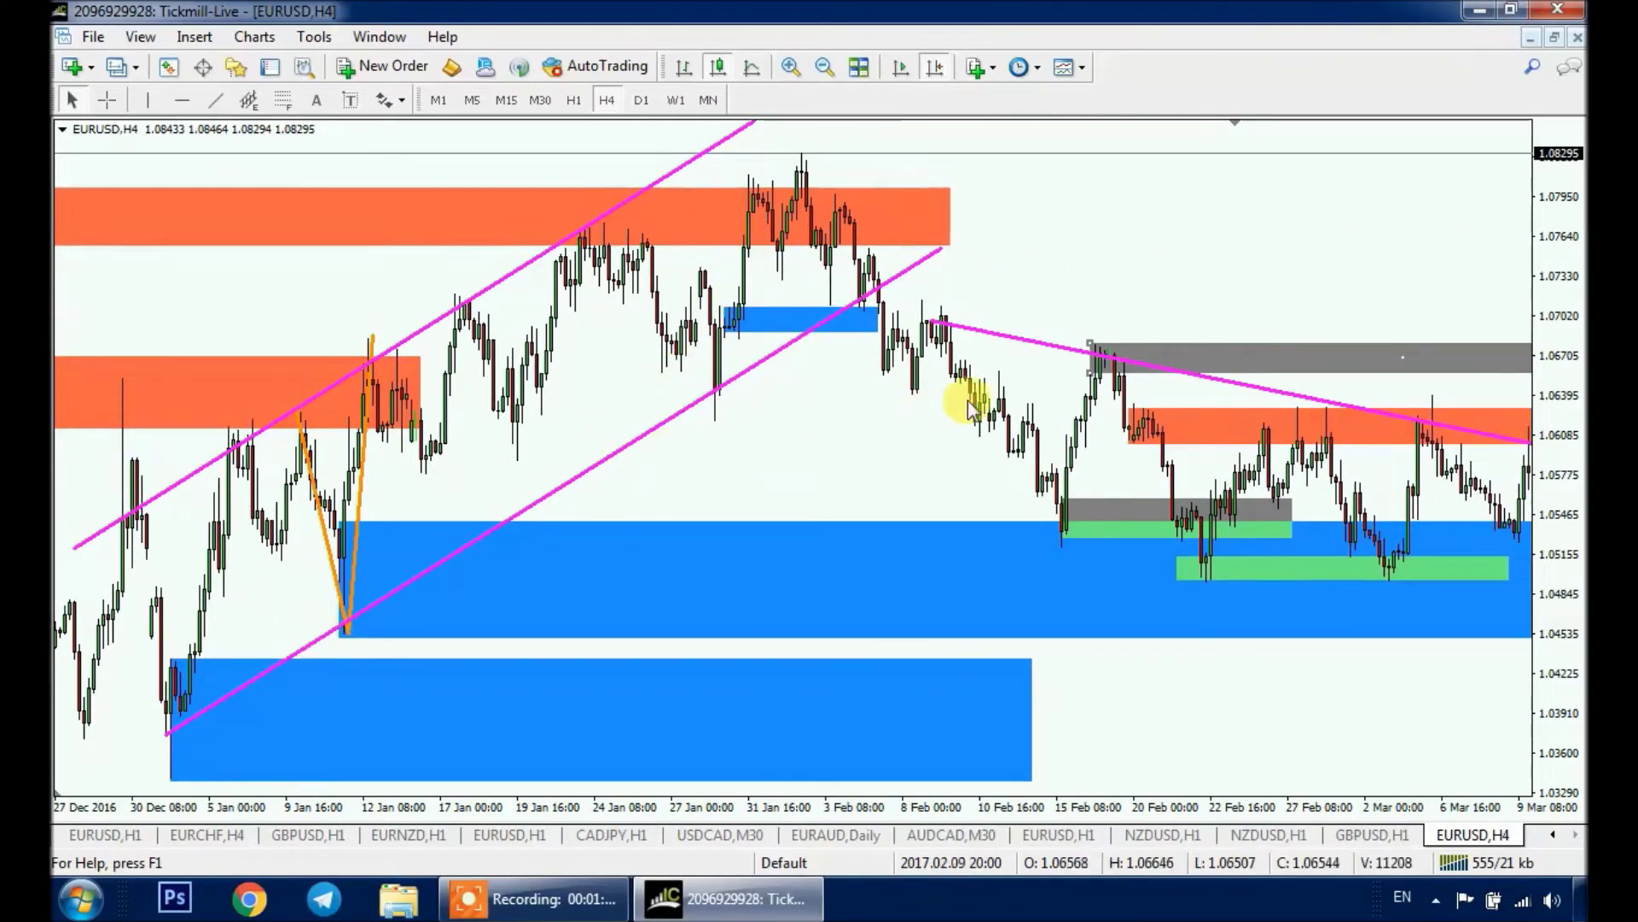
pyautogui.moveTo(924, 409); pyautogui.dragTo(622, 464)
pyautogui.moveTo(743, 505); pyautogui.dragTo(636, 636)
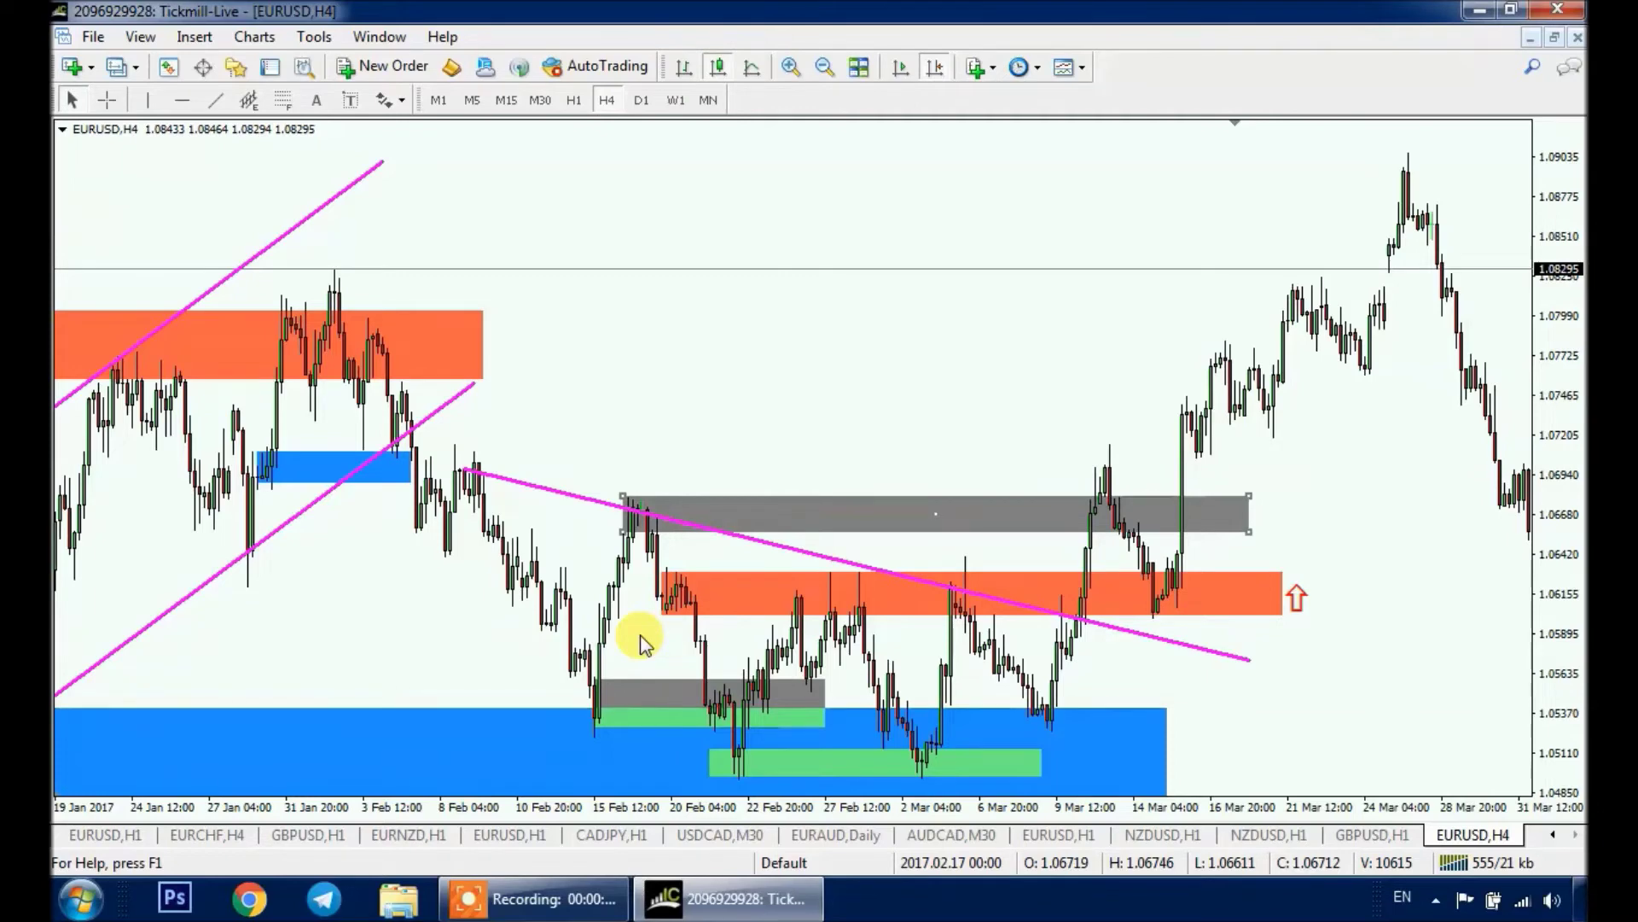
pyautogui.press('F9')
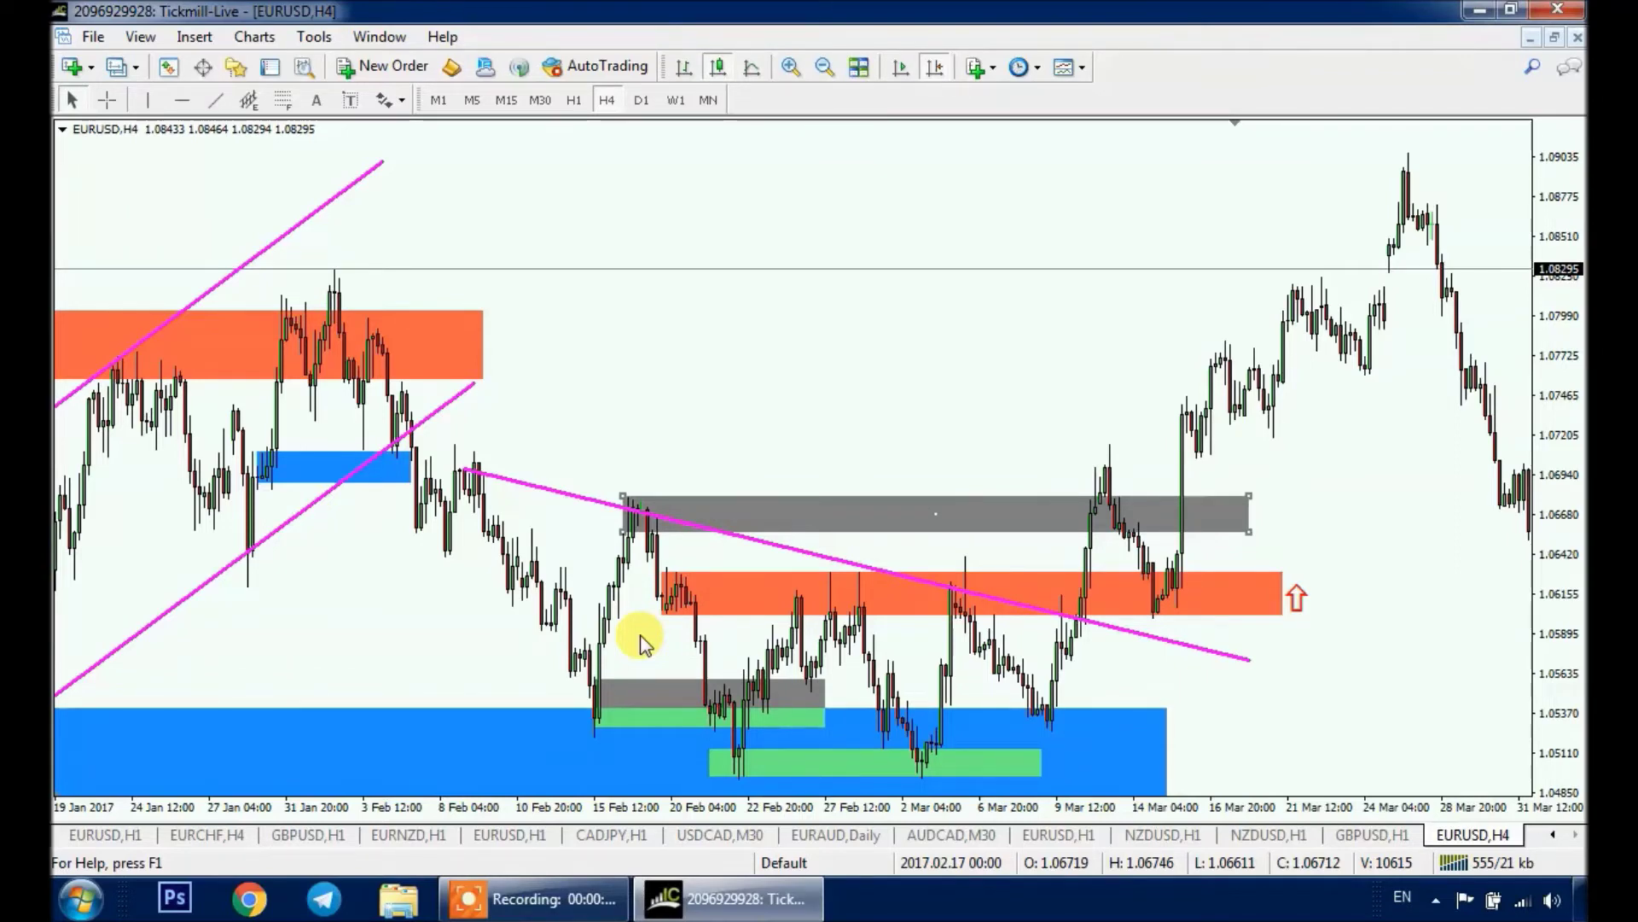
# Step: Extend the gray rectangle at the mid-February low down to about 1.0520 and deselect all objects
pyautogui.doubleClick(598, 730)
pyautogui.moveTo(599, 732); pyautogui.dragTo(595, 737)
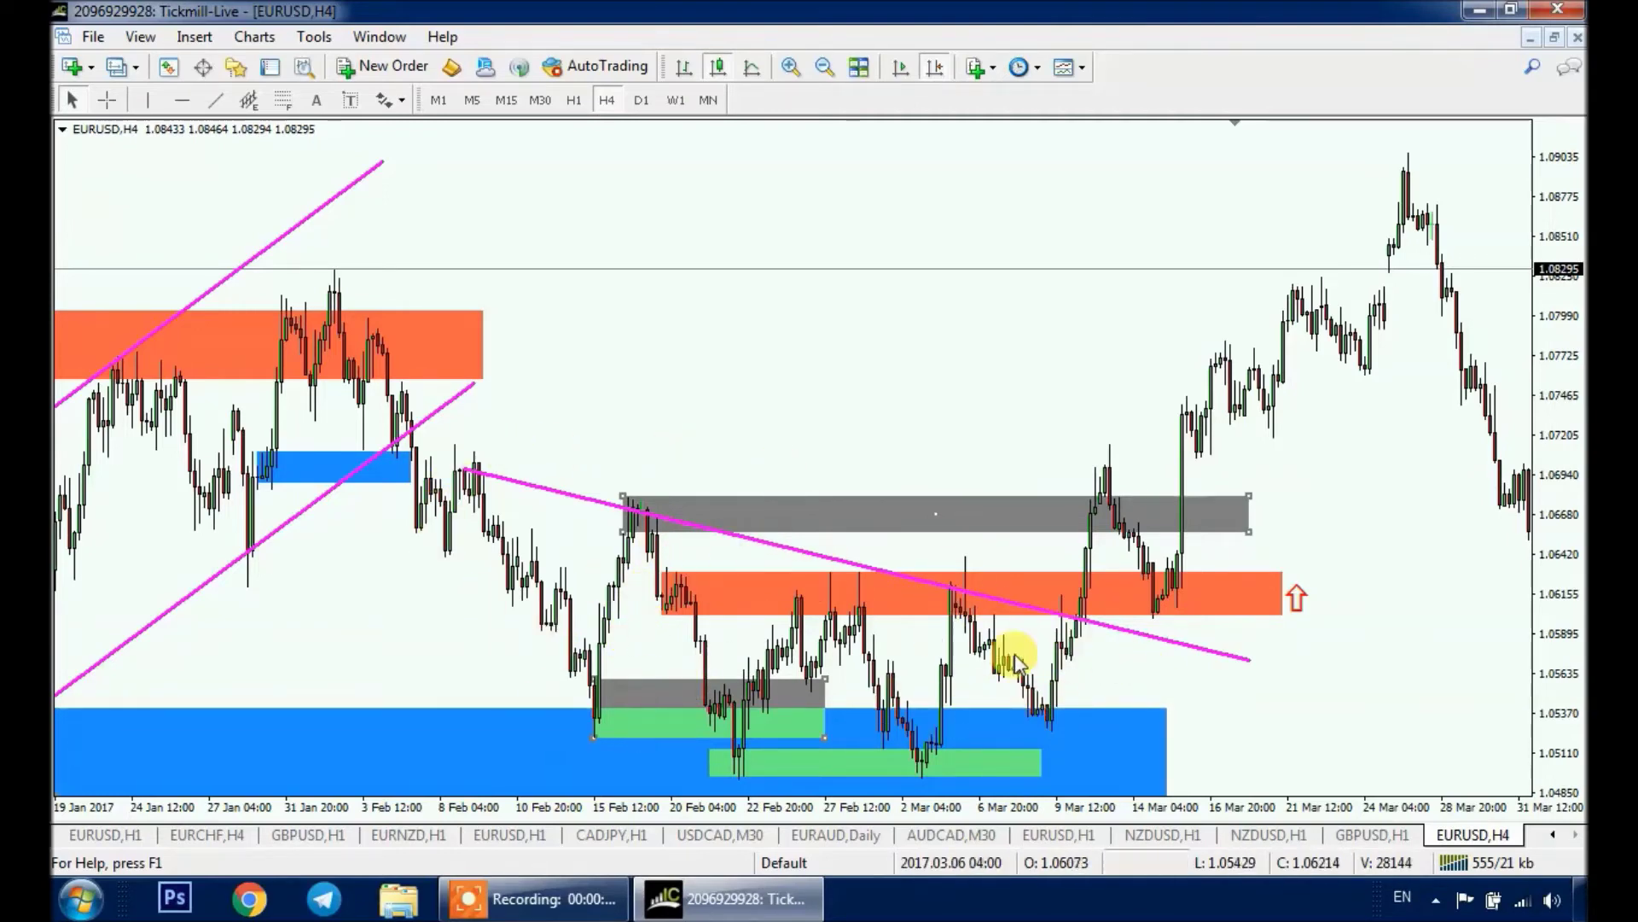
pyautogui.rightClick(945, 512)
pyautogui.click(1024, 680)
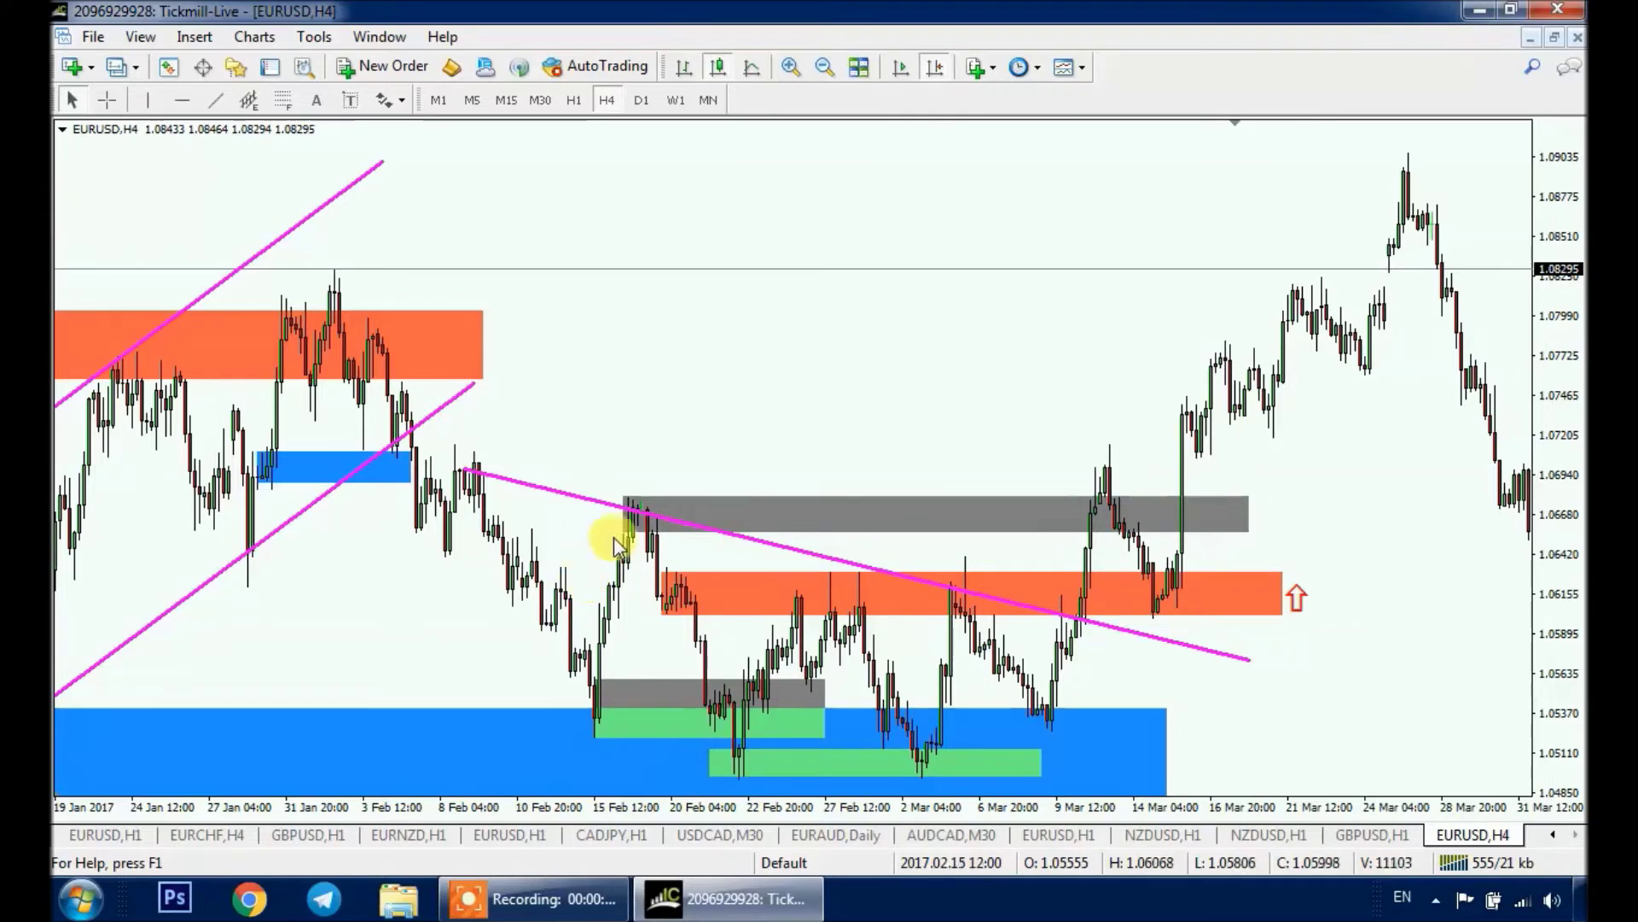
# Step: Sketch a drop-base-rally pattern from three trendlines in the empty area above mid-February, about 1.0877 down to 1.0772
pyautogui.click(220, 102)
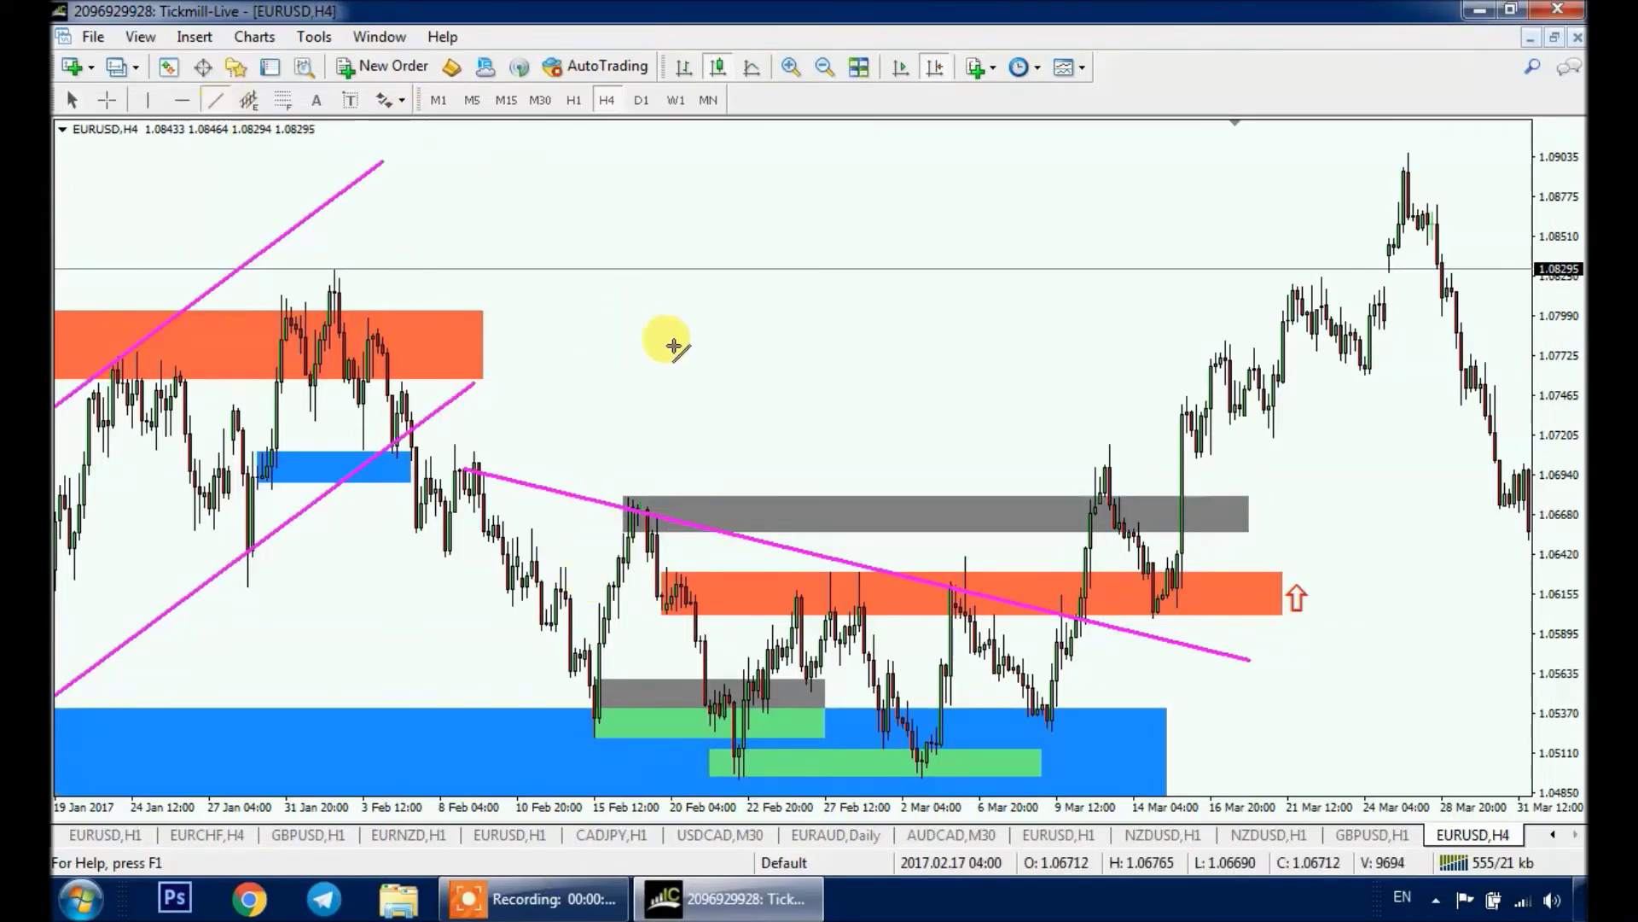
pyautogui.moveTo(532, 207)
pyautogui.mouseDown()
pyautogui.moveTo(606, 360)
pyautogui.moveTo(633, 359)
pyautogui.moveTo(698, 201)
pyautogui.mouseUp()
pyautogui.click(215, 99)
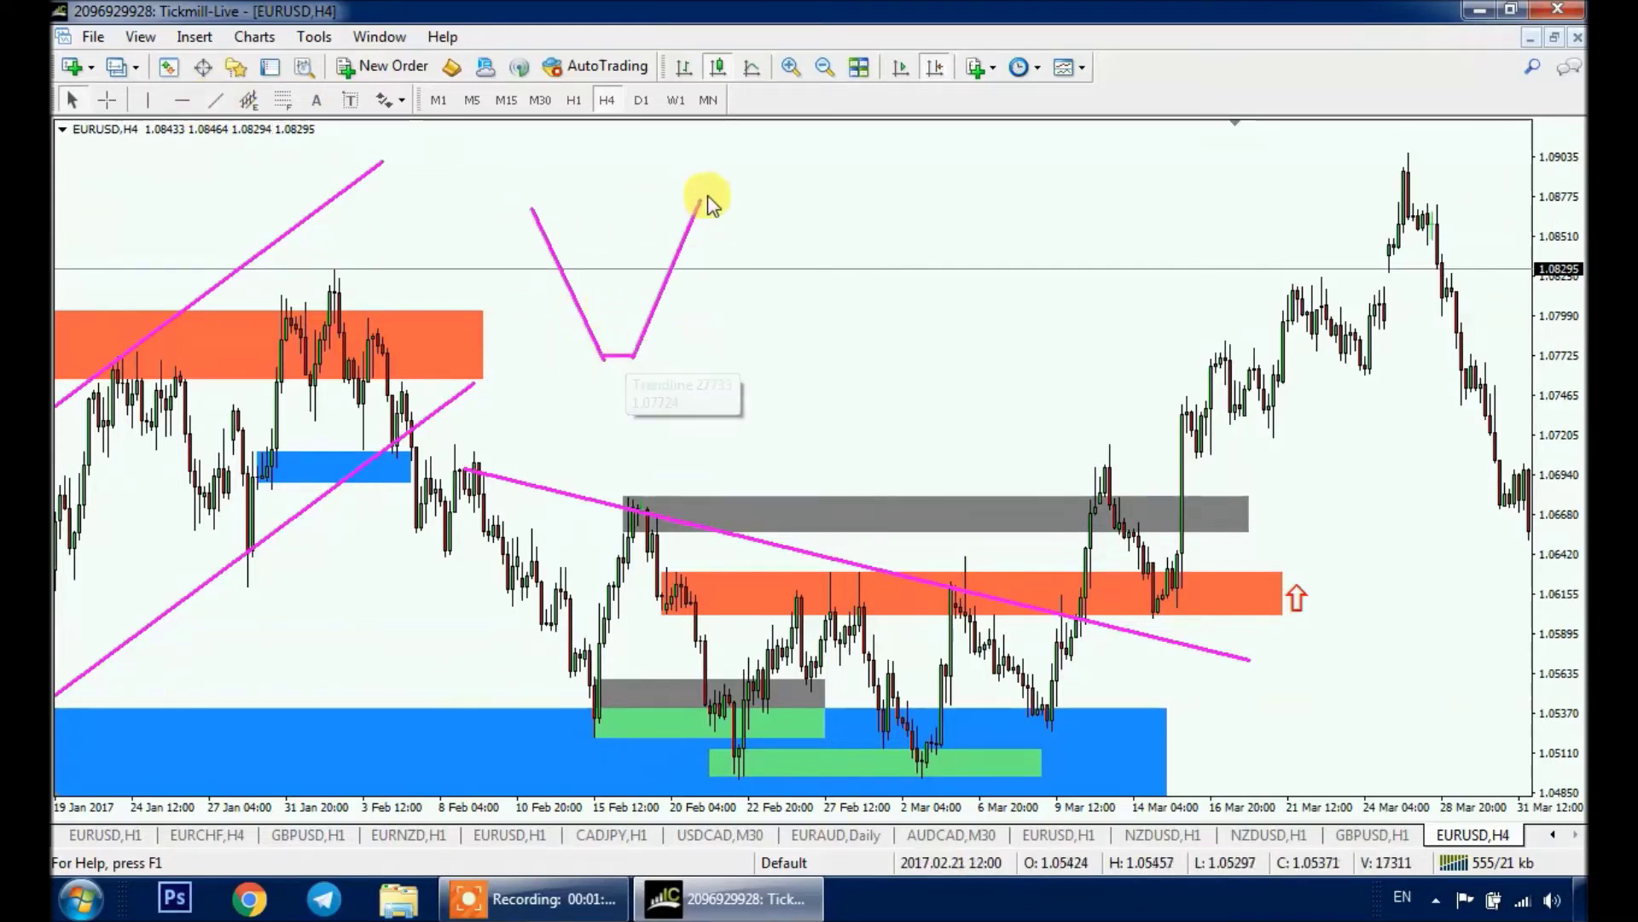
# Step: Sketch a rally-base-rally pattern from three trendlines beside the V-shaped one, with its base at about 1.0768
pyautogui.click(215, 100)
pyautogui.moveTo(691, 416)
pyautogui.mouseDown()
pyautogui.moveTo(762, 364)
pyautogui.moveTo(837, 363)
pyautogui.moveTo(931, 207)
pyautogui.mouseUp()
pyautogui.click(215, 99)
pyautogui.click(217, 101)
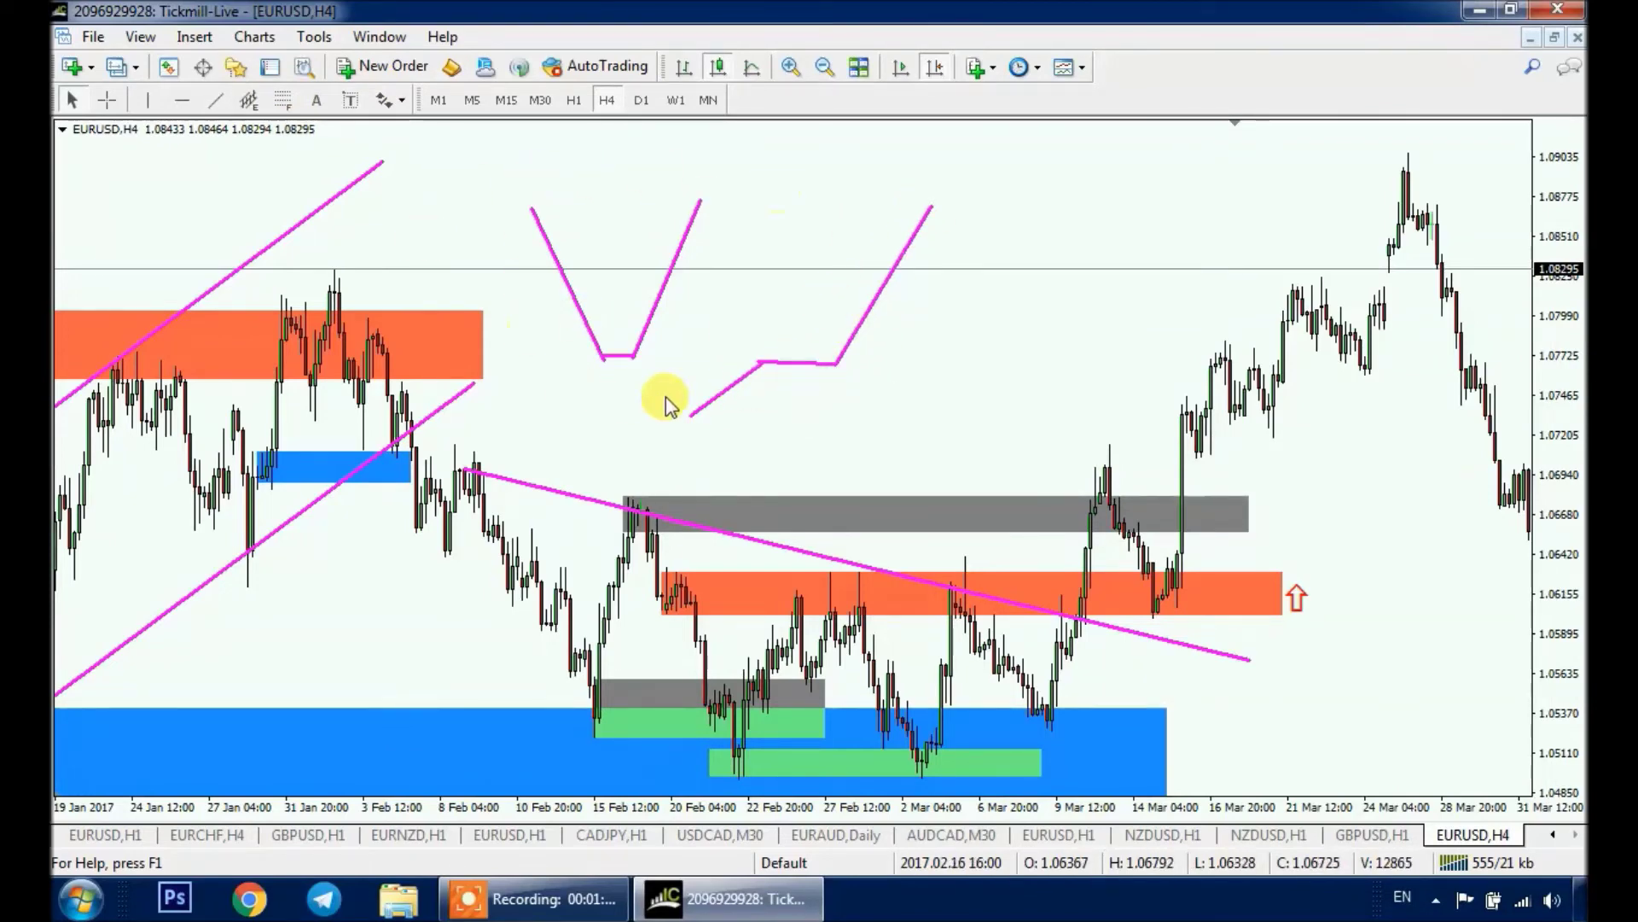
# Step: Sketch a drop-base-drop pattern from three trendlines above early March, with its base at about 1.0850
pyautogui.click(216, 100)
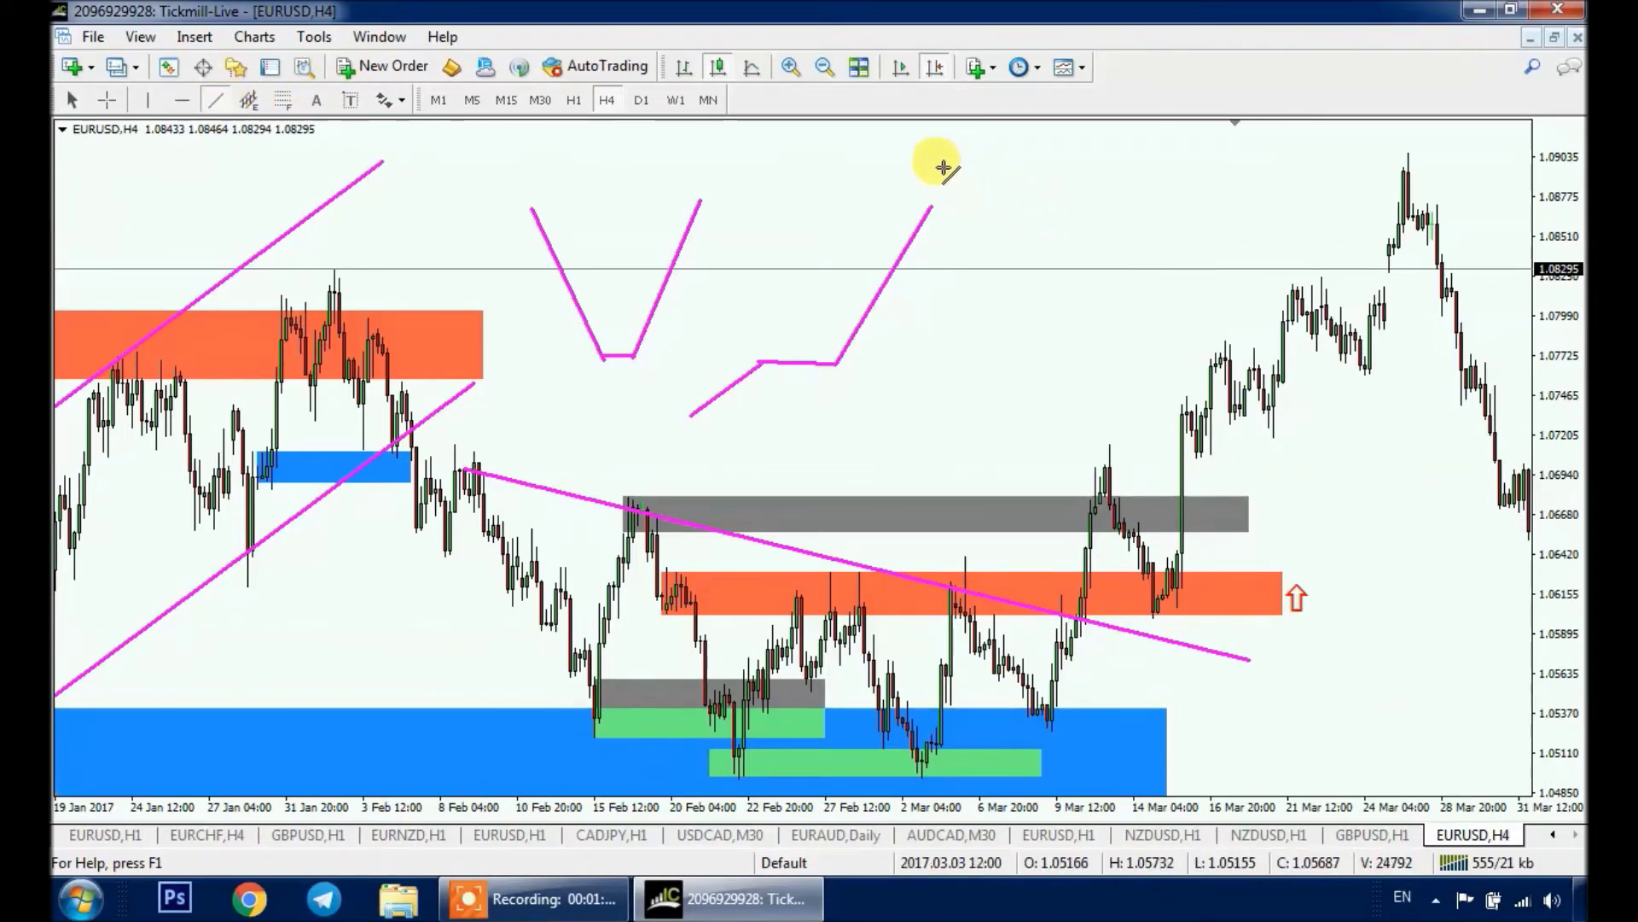
pyautogui.moveTo(952, 147); pyautogui.dragTo(1004, 237)
pyautogui.click(215, 100)
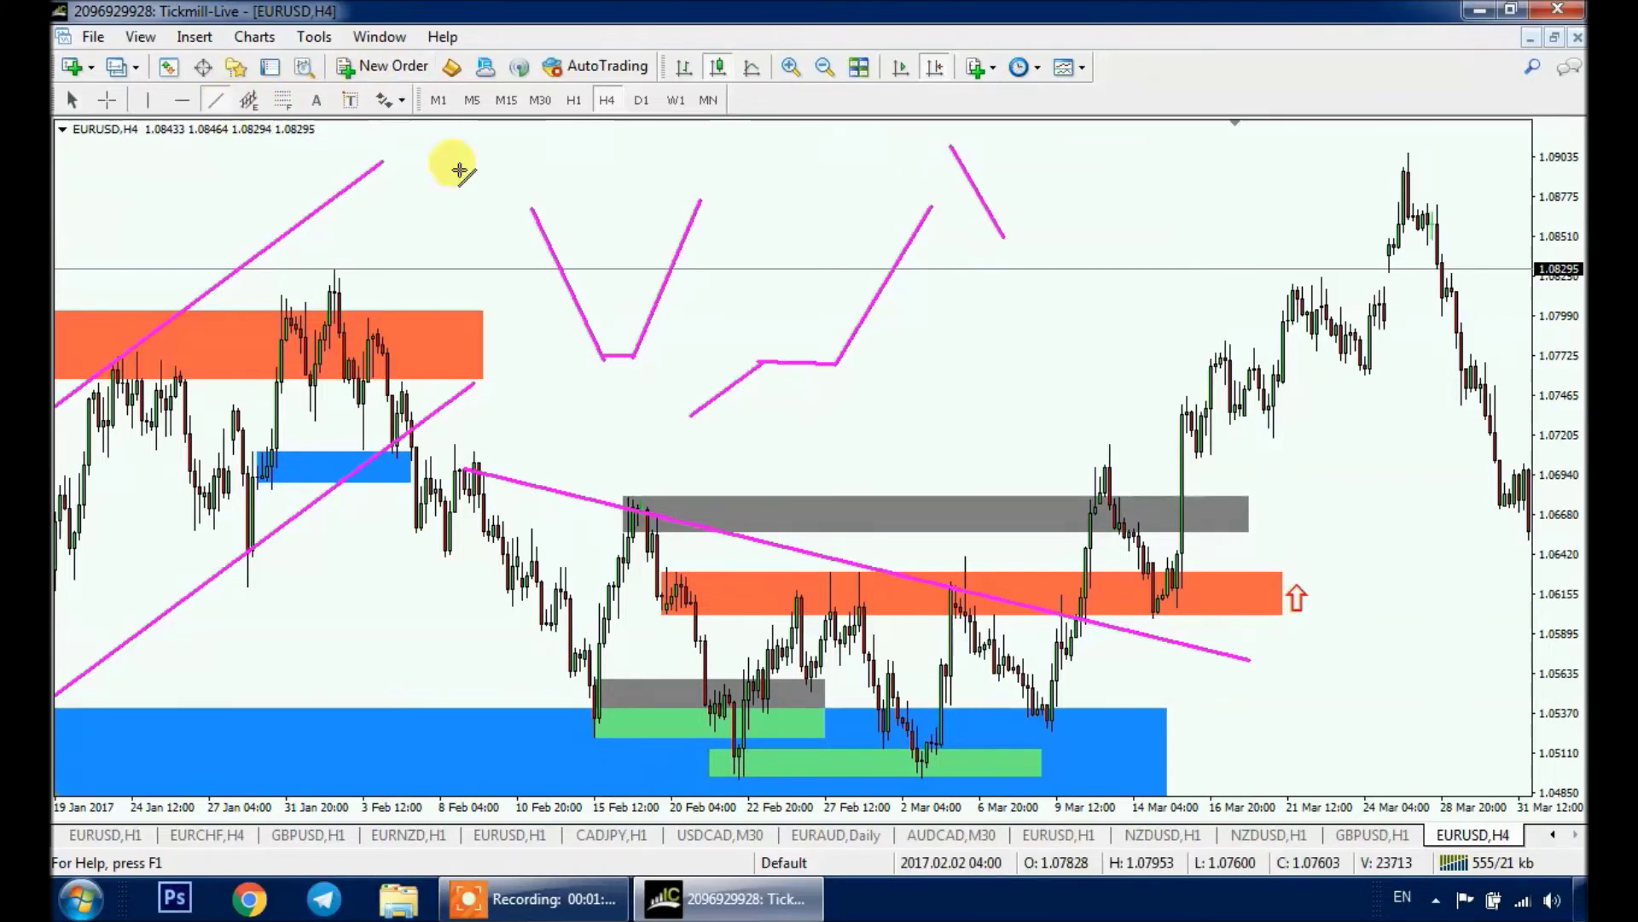
pyautogui.moveTo(1005, 237); pyautogui.dragTo(1103, 367)
pyautogui.click(215, 100)
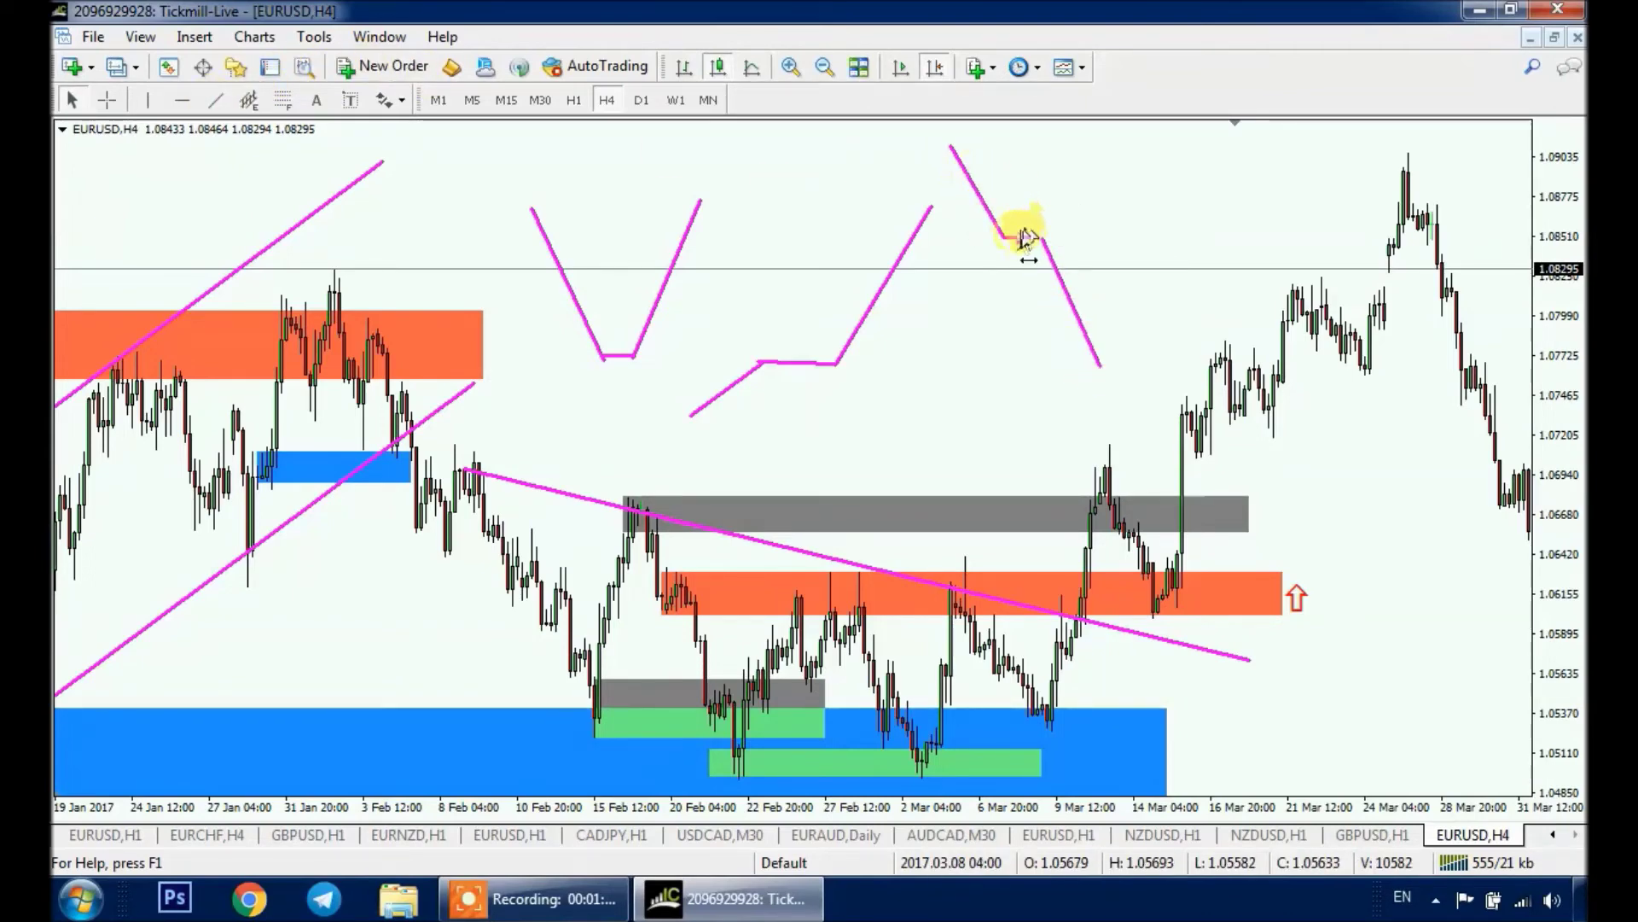
# Step: Sketch a rally-base-drop pattern from three trendlines above mid-March, with its base at about 1.0899
pyautogui.click(215, 100)
pyautogui.moveTo(1153, 316)
pyautogui.mouseDown()
pyautogui.moveTo(1173, 164)
pyautogui.moveTo(1211, 164)
pyautogui.moveTo(1250, 266)
pyautogui.mouseUp()
pyautogui.click(215, 100)
pyautogui.click(215, 100)
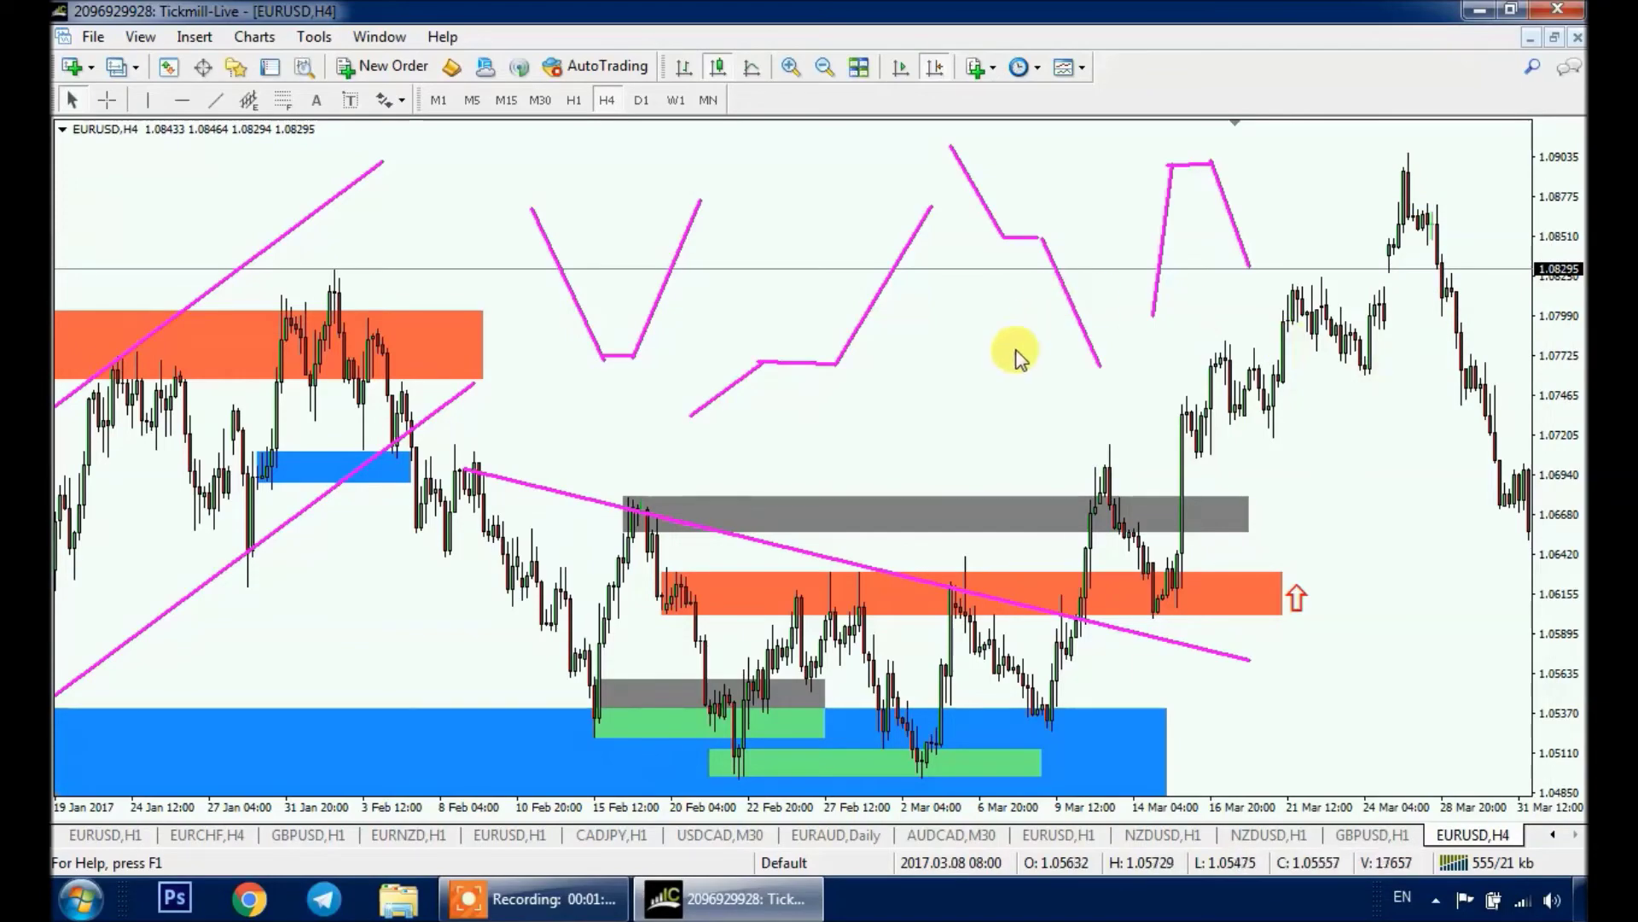
# Step: Place horizontal lines at about 1.1837 and 1.1517 along the highs and lows of the May to July 2018 range
pyautogui.scroll(-15, 966, 439)
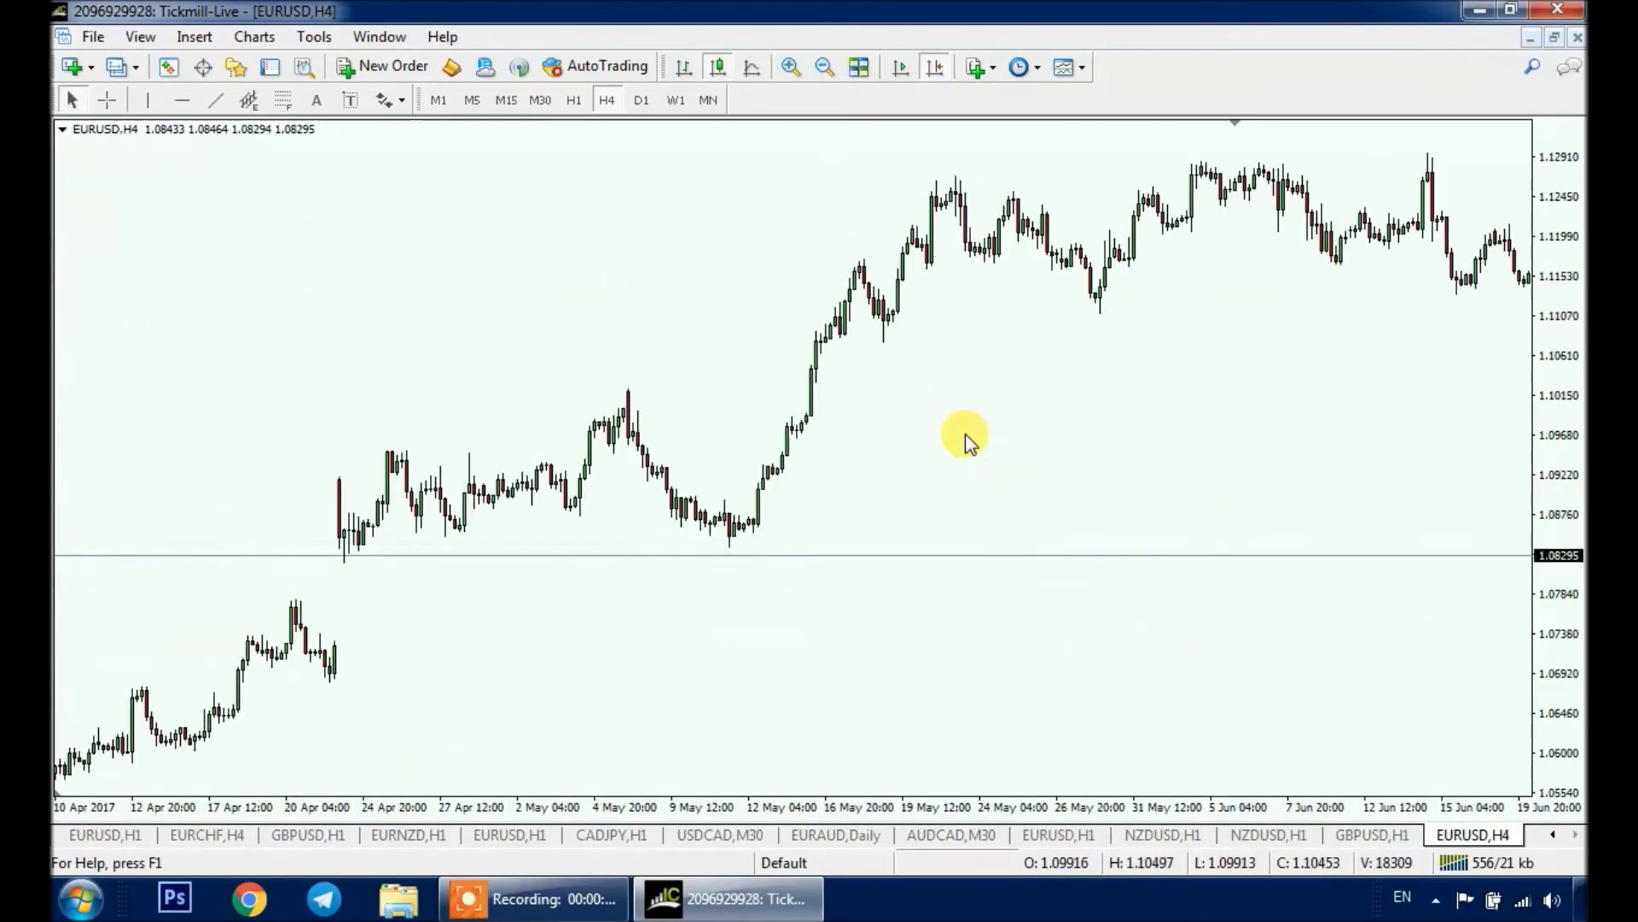
pyautogui.scroll(-15, 965, 439)
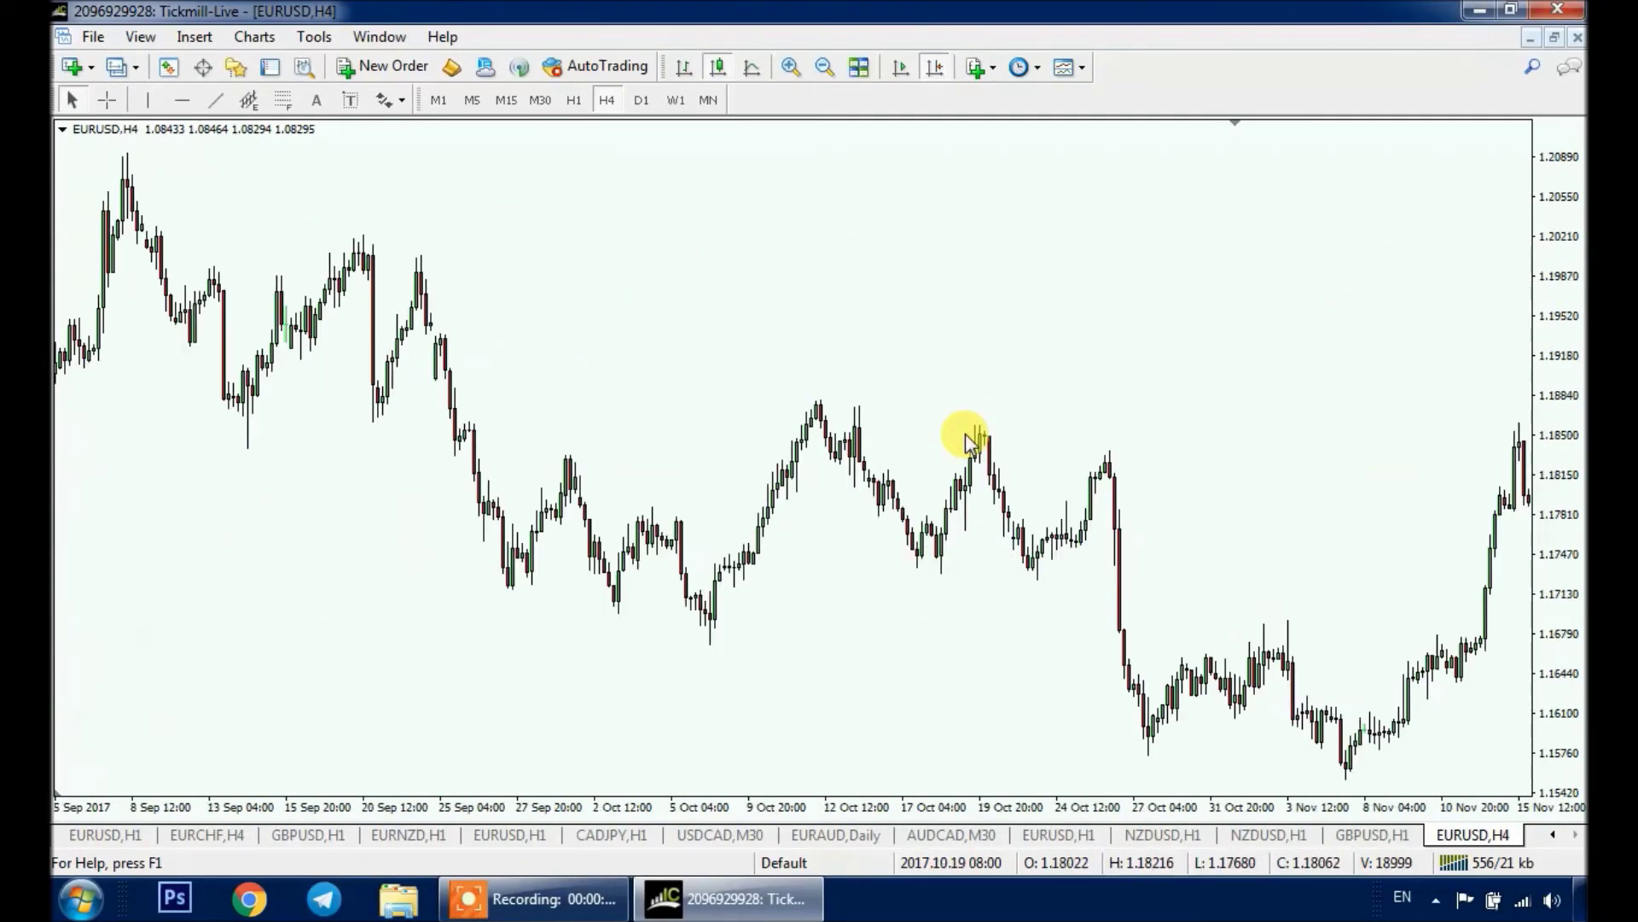
pyautogui.scroll(-15, 965, 439)
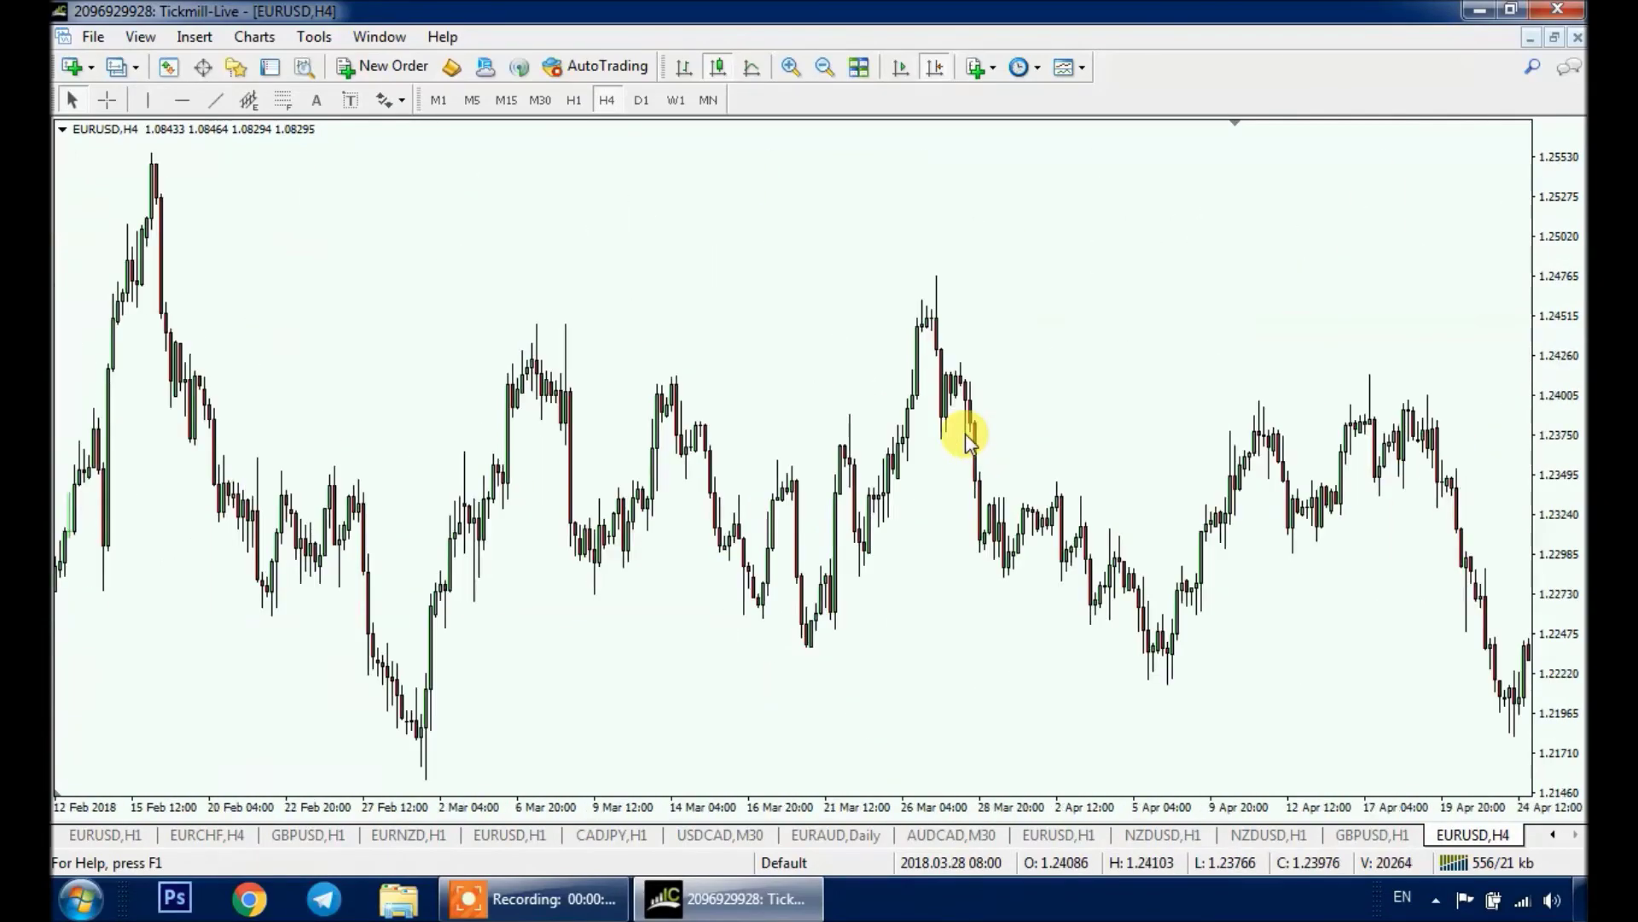
pyautogui.scroll(-10, 965, 439)
pyautogui.scroll(5, 958, 431)
pyautogui.moveTo(822, 377); pyautogui.dragTo(894, 375)
pyautogui.scroll(4, 896, 373)
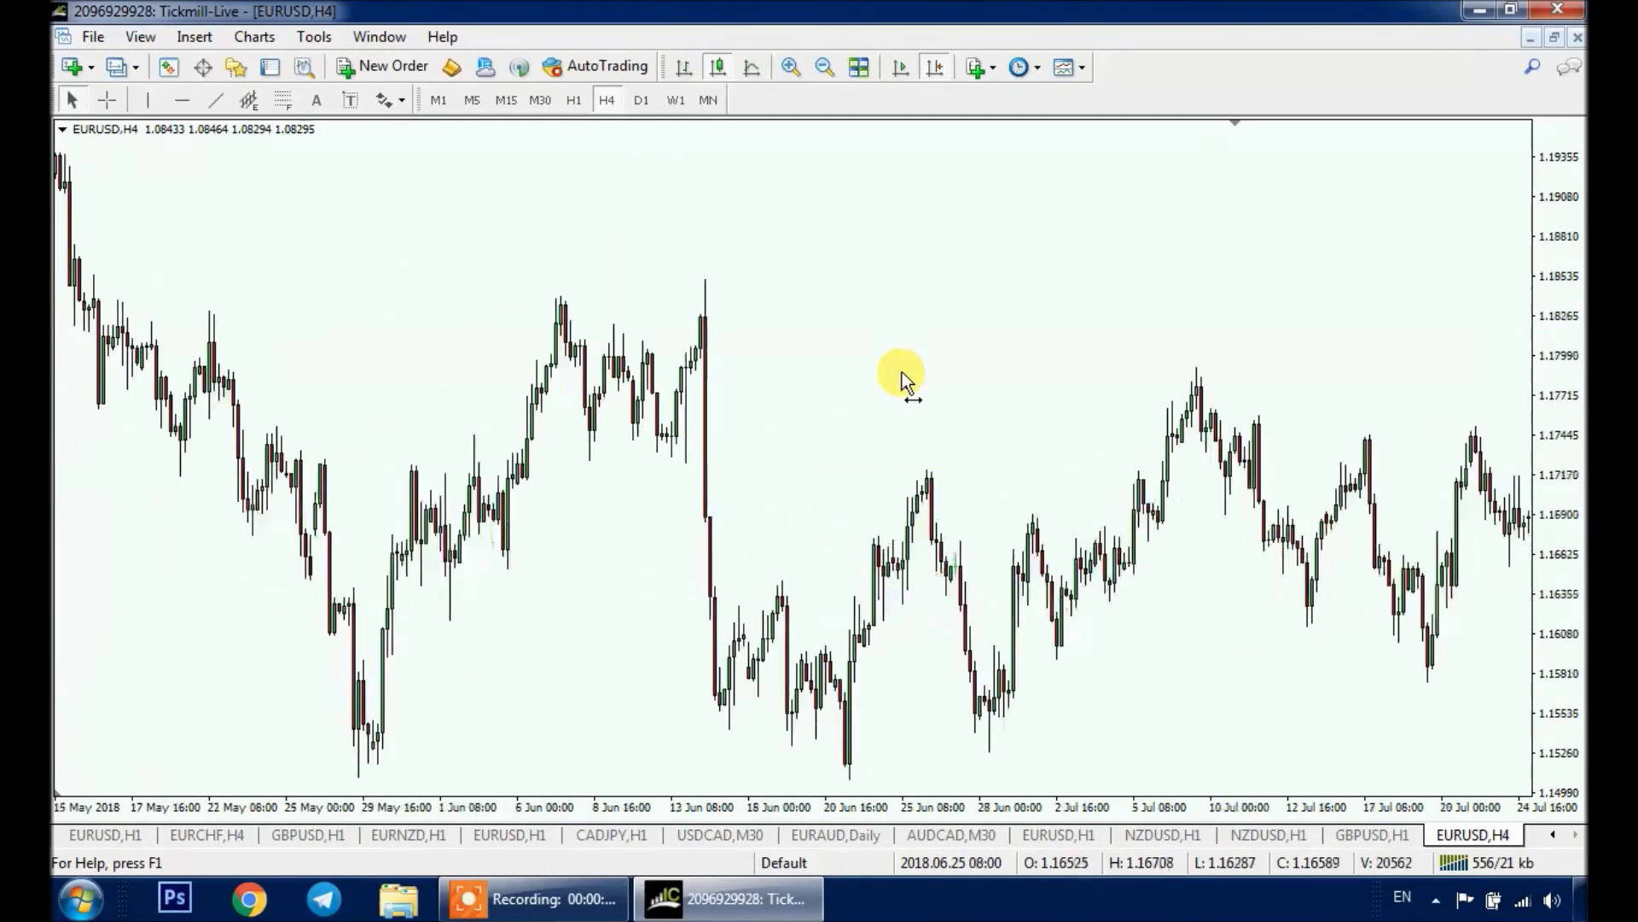
pyautogui.scroll(-5, 894, 375)
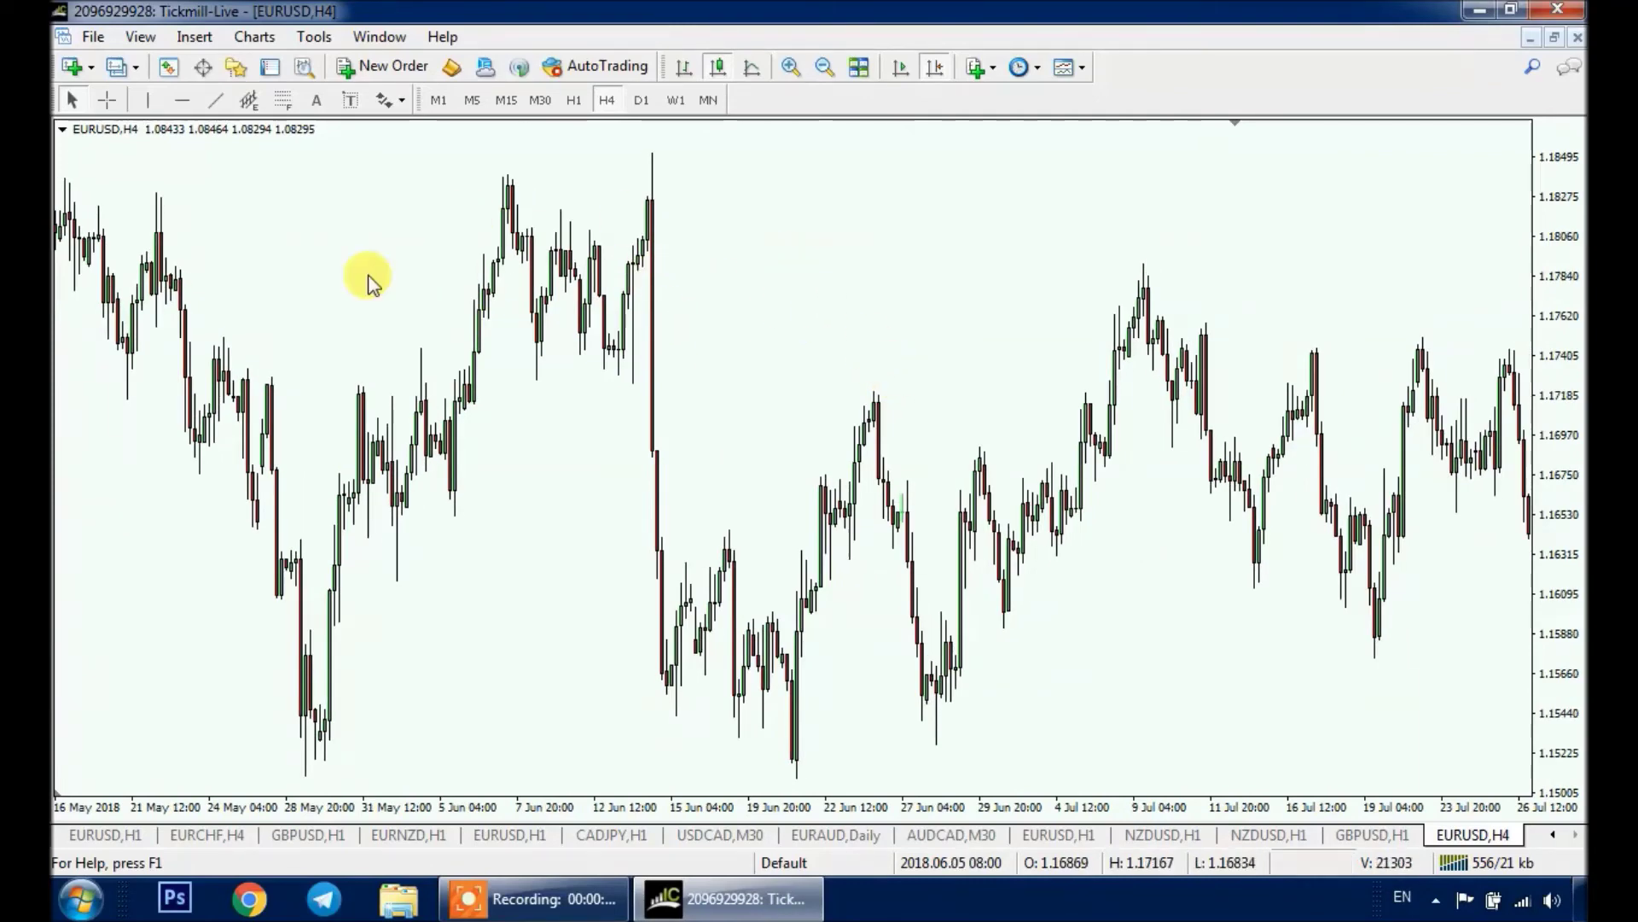
pyautogui.click(182, 100)
pyautogui.moveTo(384, 231); pyautogui.dragTo(437, 177)
pyautogui.moveTo(632, 412); pyautogui.dragTo(742, 768)
# Step: Set the color of the lower horizontal line at 1.15168 to blue and deselect it
pyautogui.rightClick(742, 762)
pyautogui.click(889, 529)
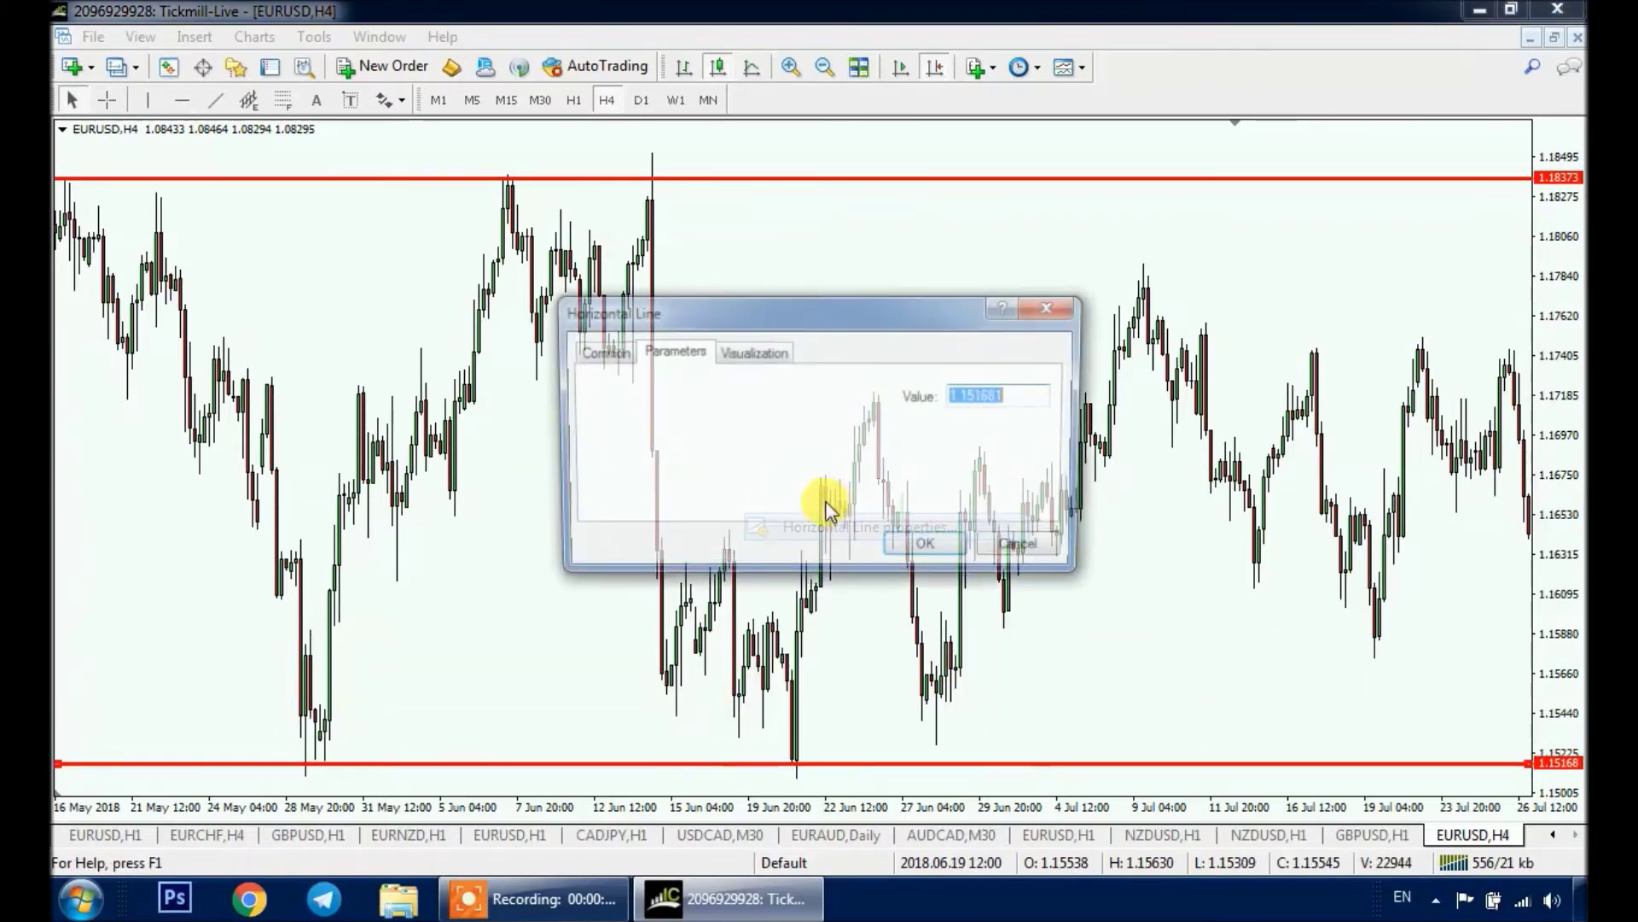
pyautogui.click(626, 362)
pyautogui.click(837, 463)
pyautogui.click(845, 613)
pyautogui.click(900, 559)
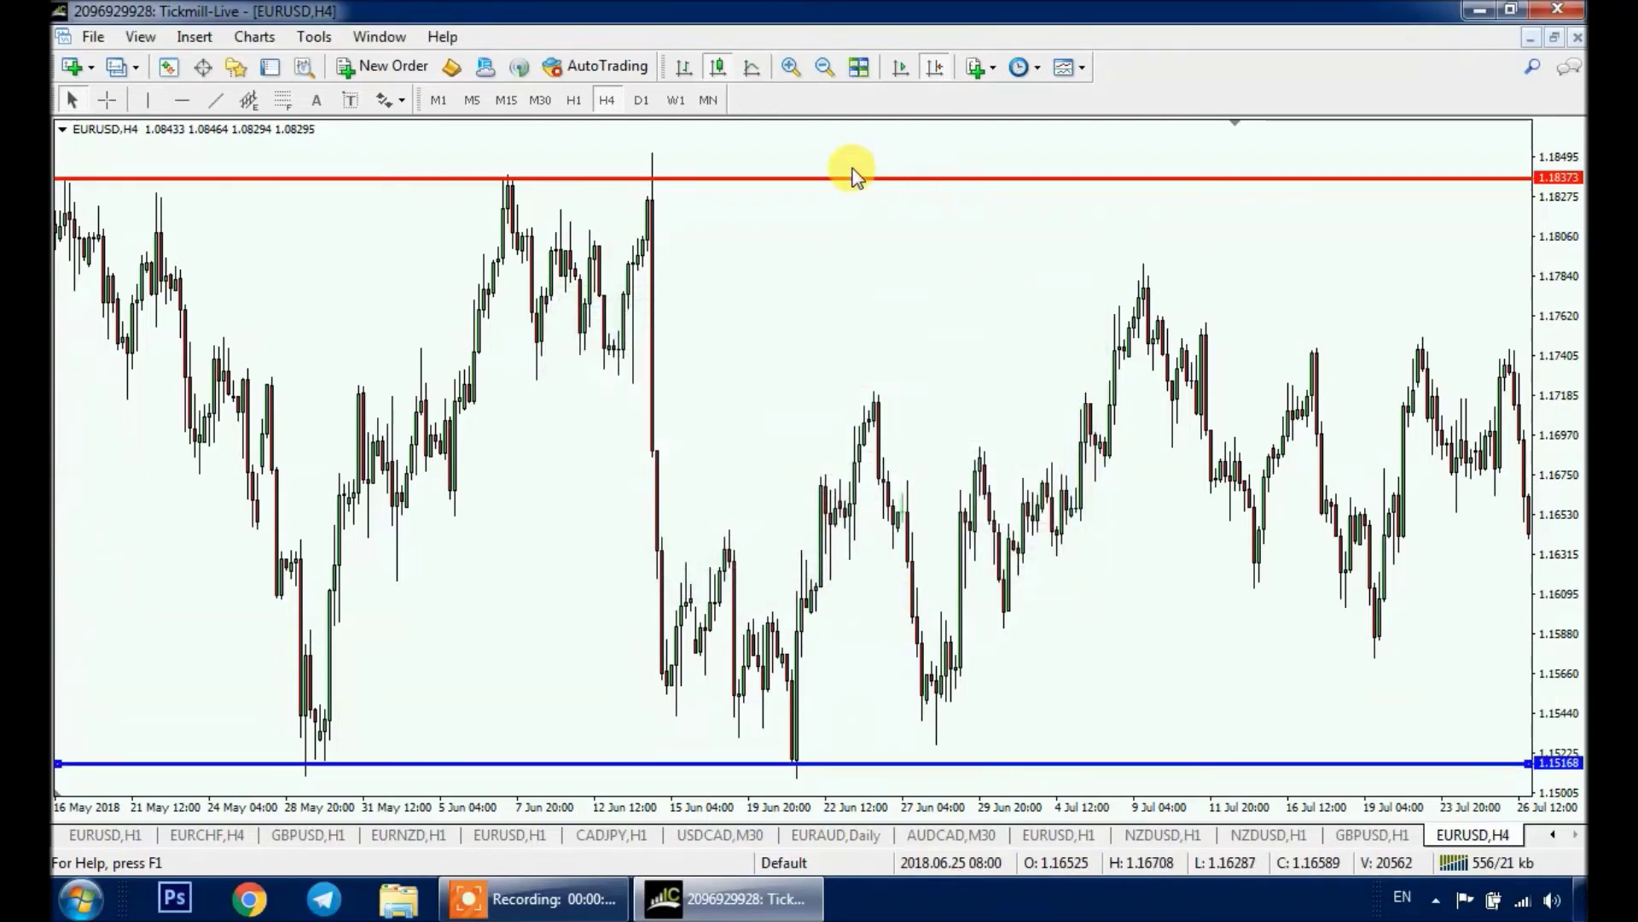
pyautogui.rightClick(913, 766)
pyautogui.click(980, 686)
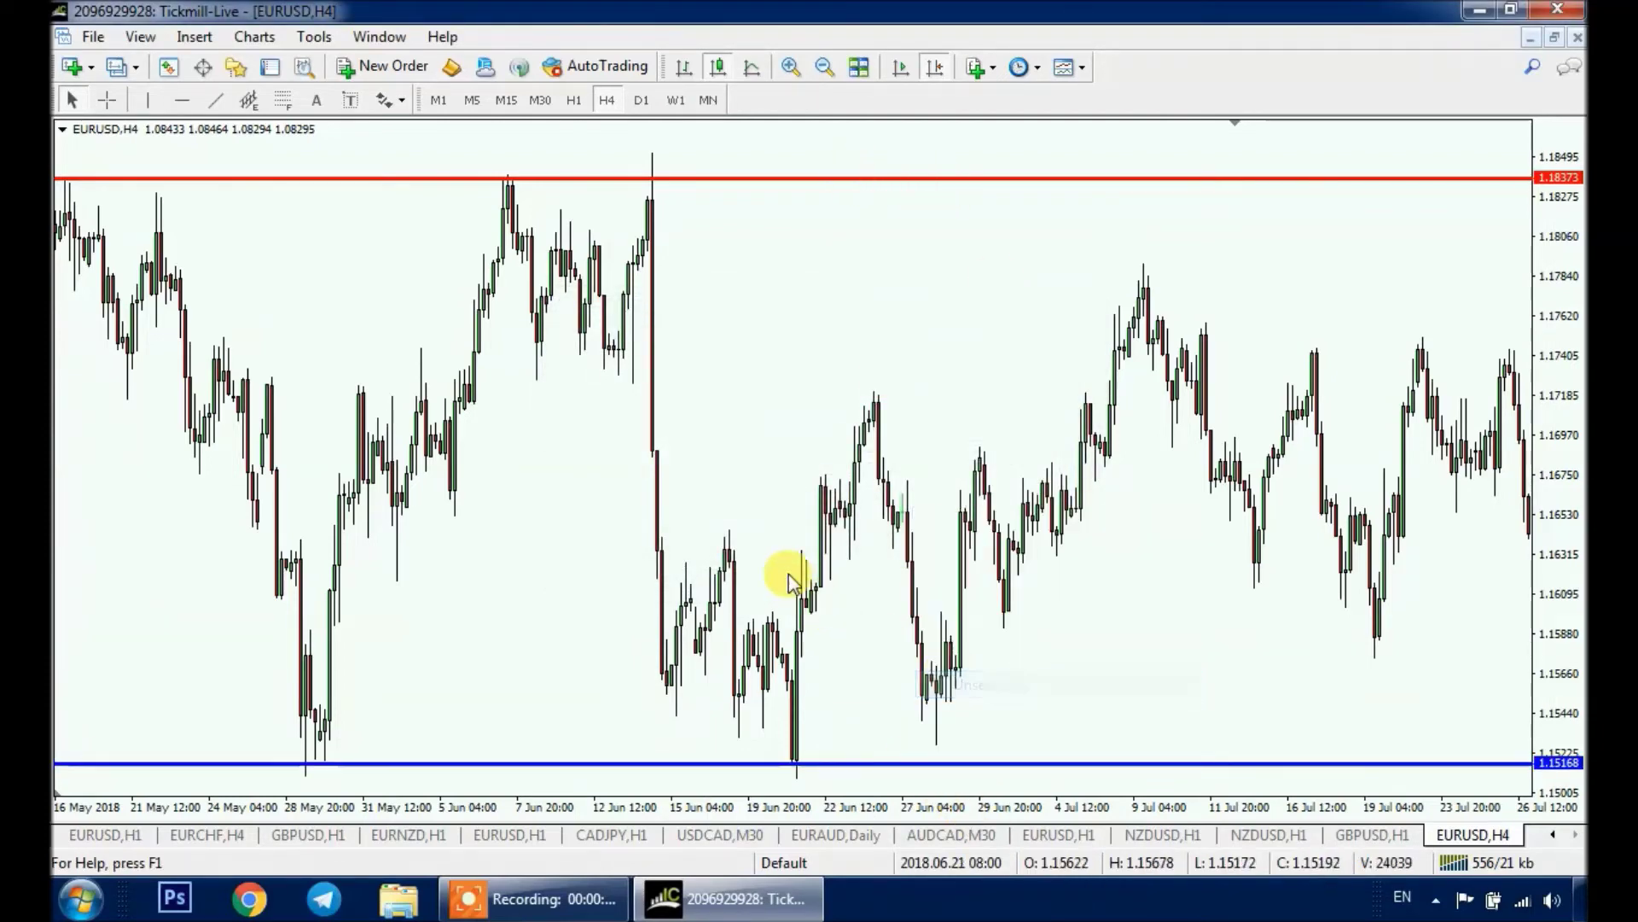
# Step: Lower the red line to 1.18337 and place down arrows on it at the 22 May high and between the two June highs
pyautogui.scroll(-1, 748, 582)
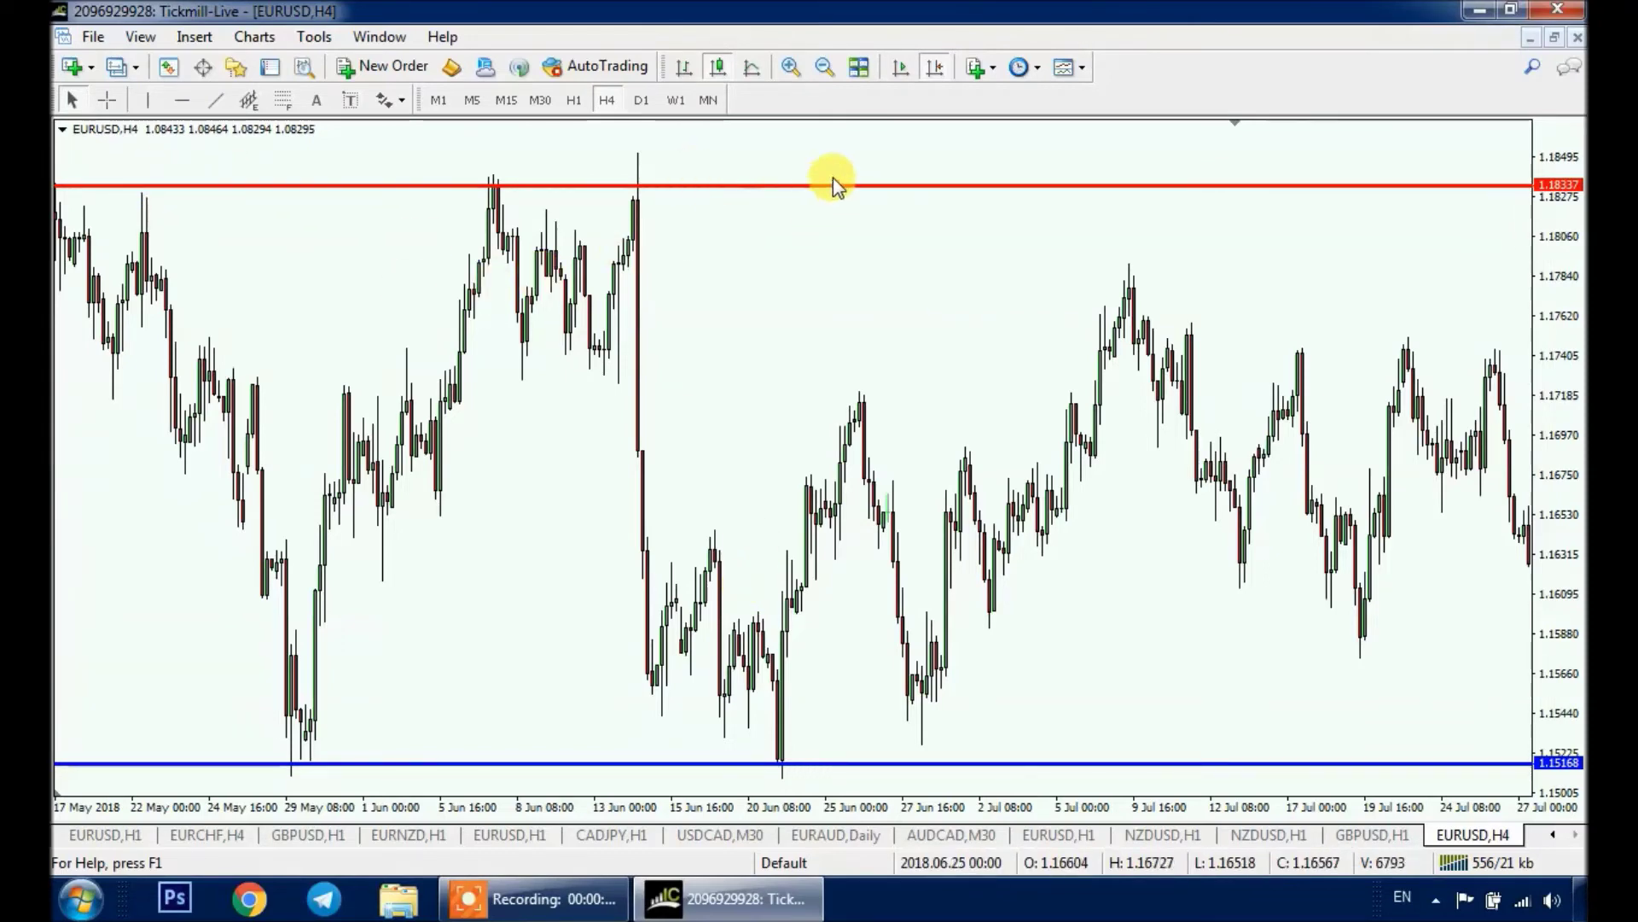
pyautogui.click(384, 100)
pyautogui.click(431, 212)
pyautogui.click(145, 177)
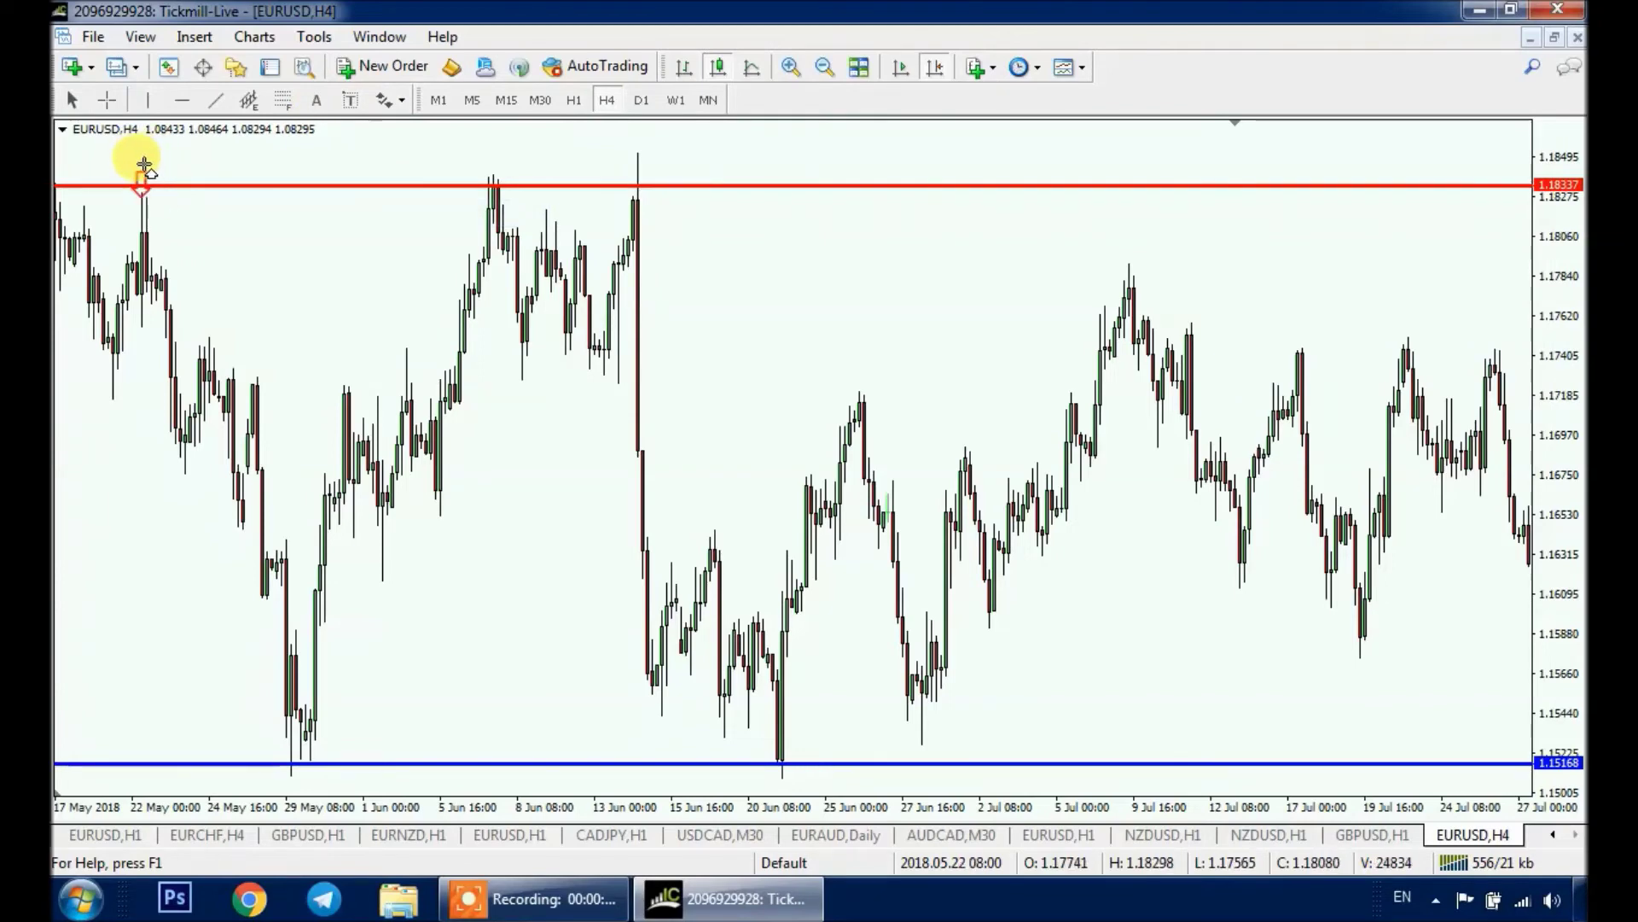
pyautogui.moveTo(146, 161); pyautogui.dragTo(571, 158)
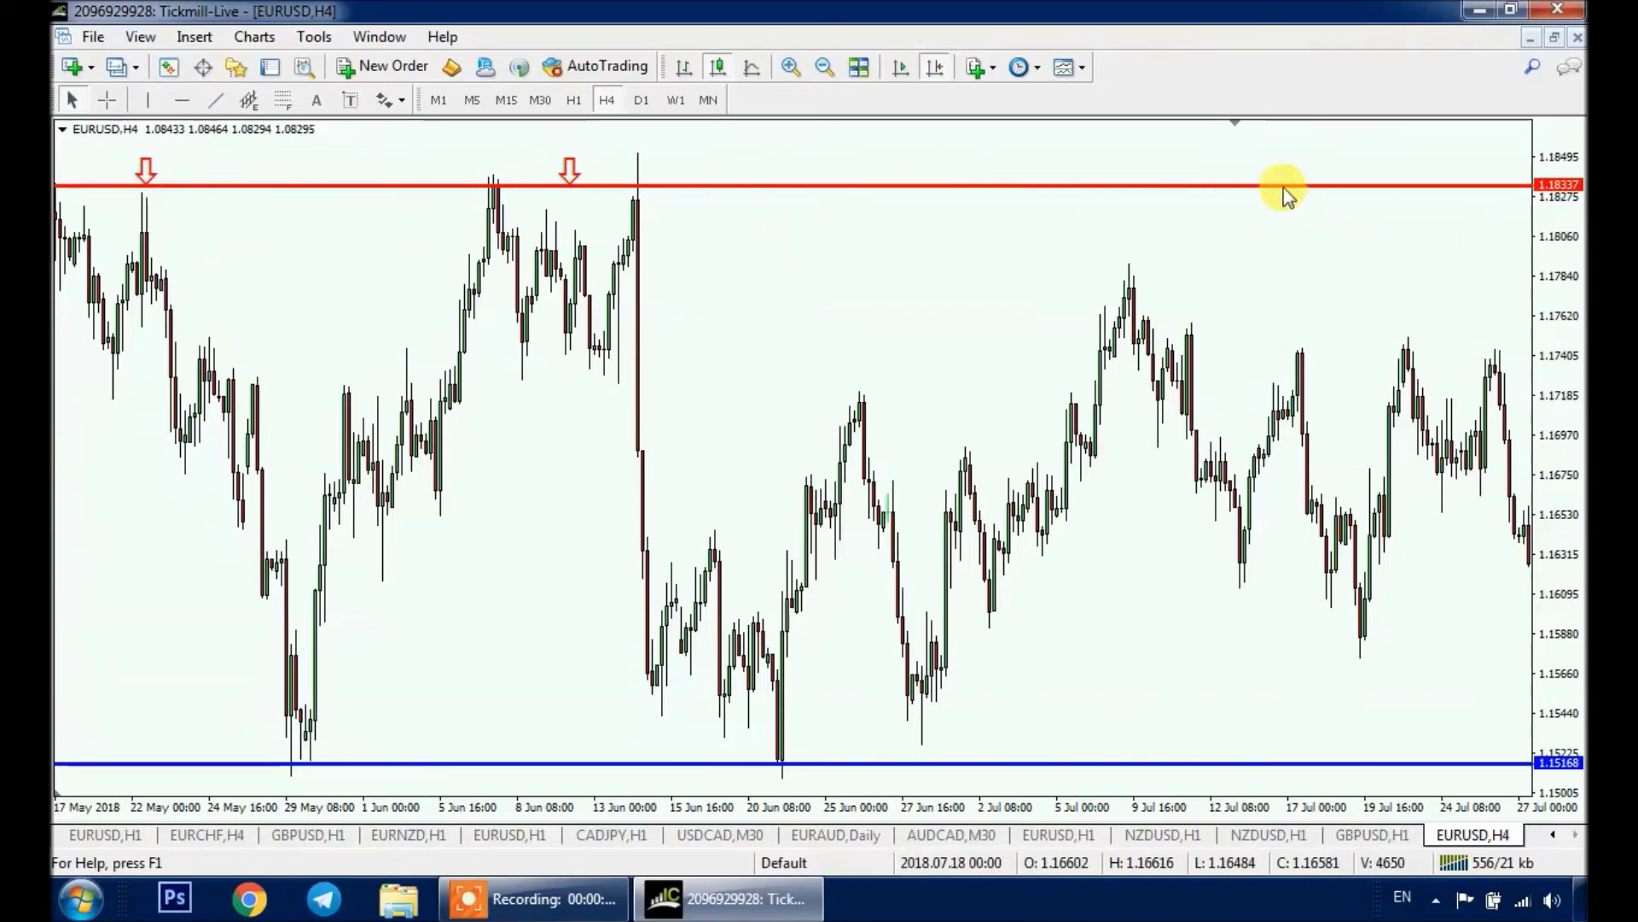
# Step: Place up arrows under the blue line at the 29 May low and the low around 21 June
pyautogui.click(399, 100)
pyautogui.click(408, 184)
pyautogui.click(362, 688)
pyautogui.moveTo(362, 688); pyautogui.dragTo(299, 762)
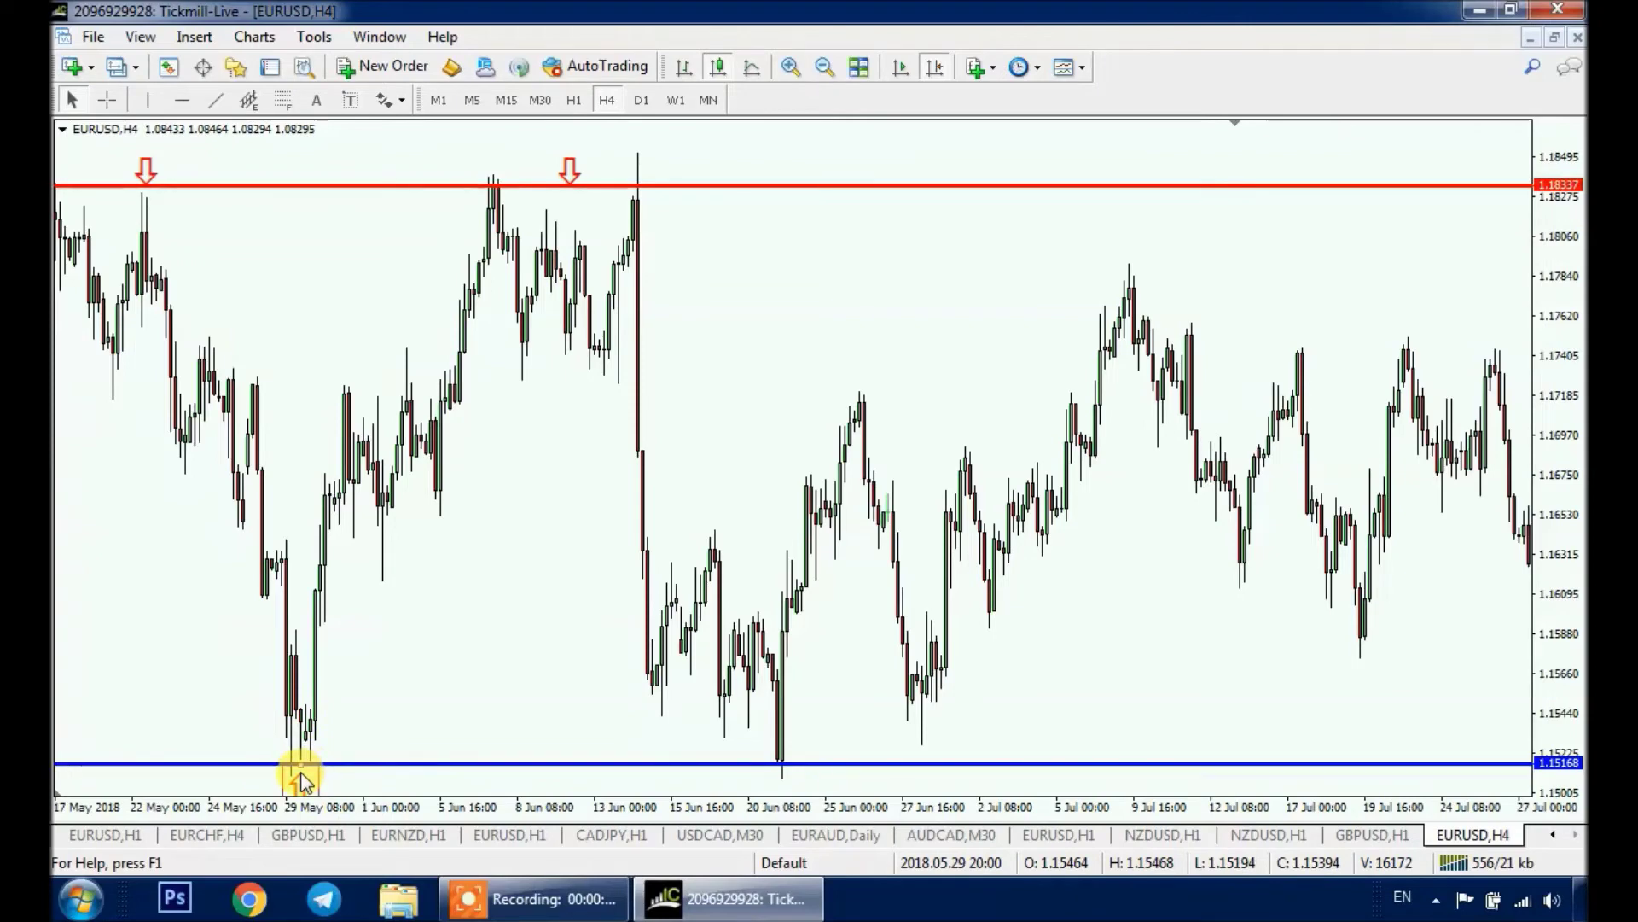
pyautogui.moveTo(320, 771); pyautogui.dragTo(795, 771)
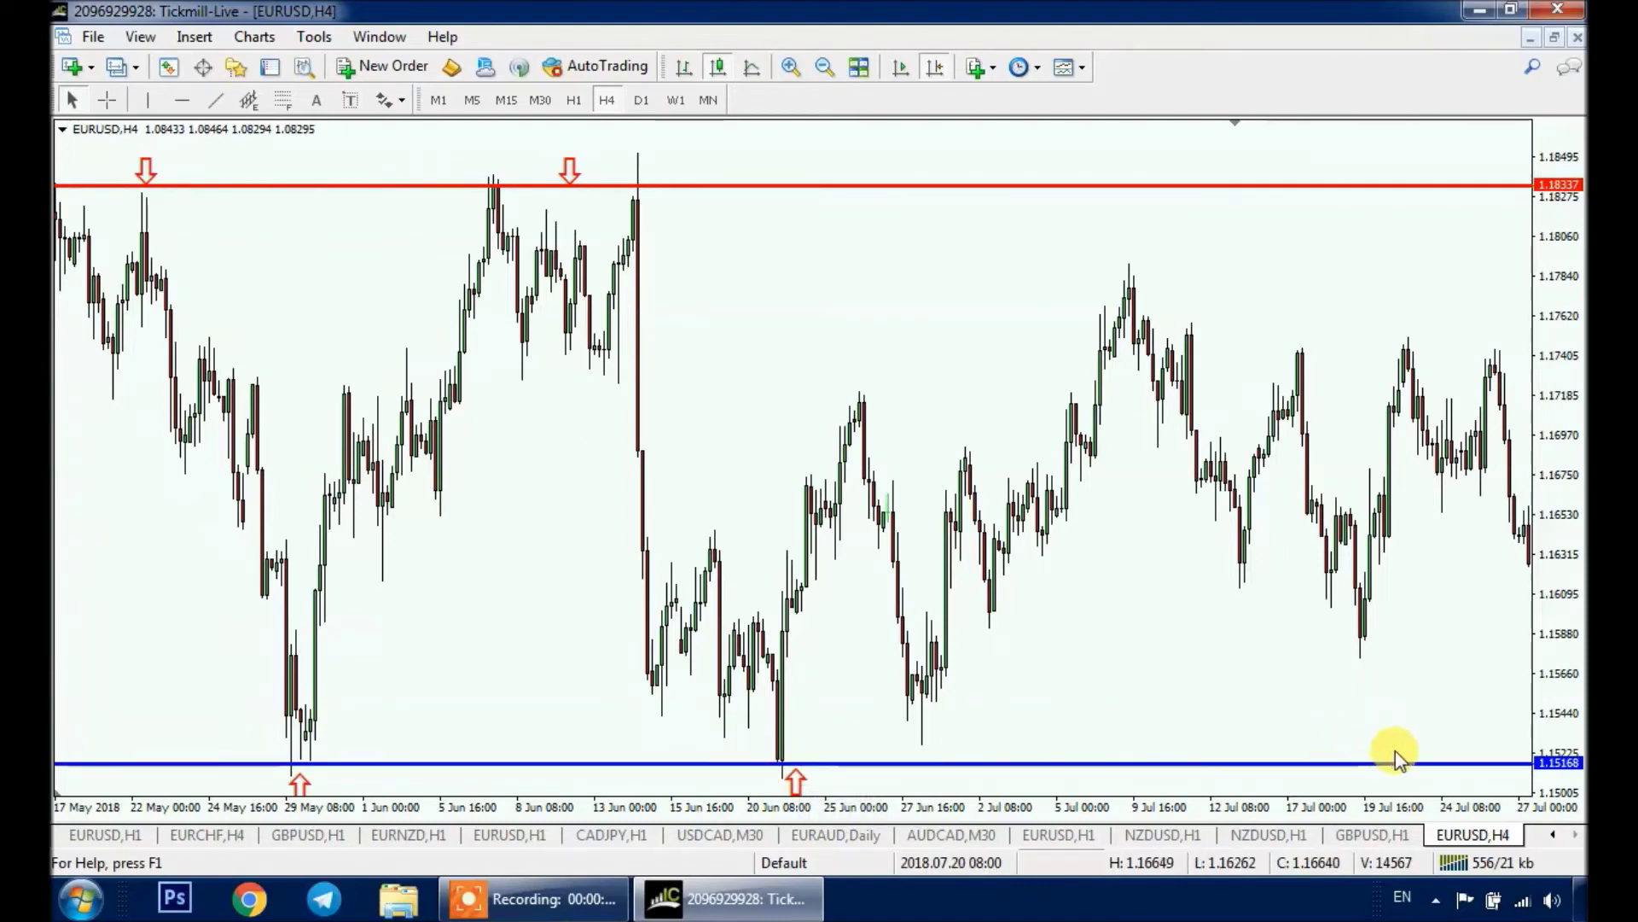
# Step: Draw blue rectangle zones around the red line, about 1.1844 to 1.1811, and around the blue line, about 1.1538 to 1.1505
pyautogui.click(197, 37)
pyautogui.moveTo(226, 212)
pyautogui.click(423, 212)
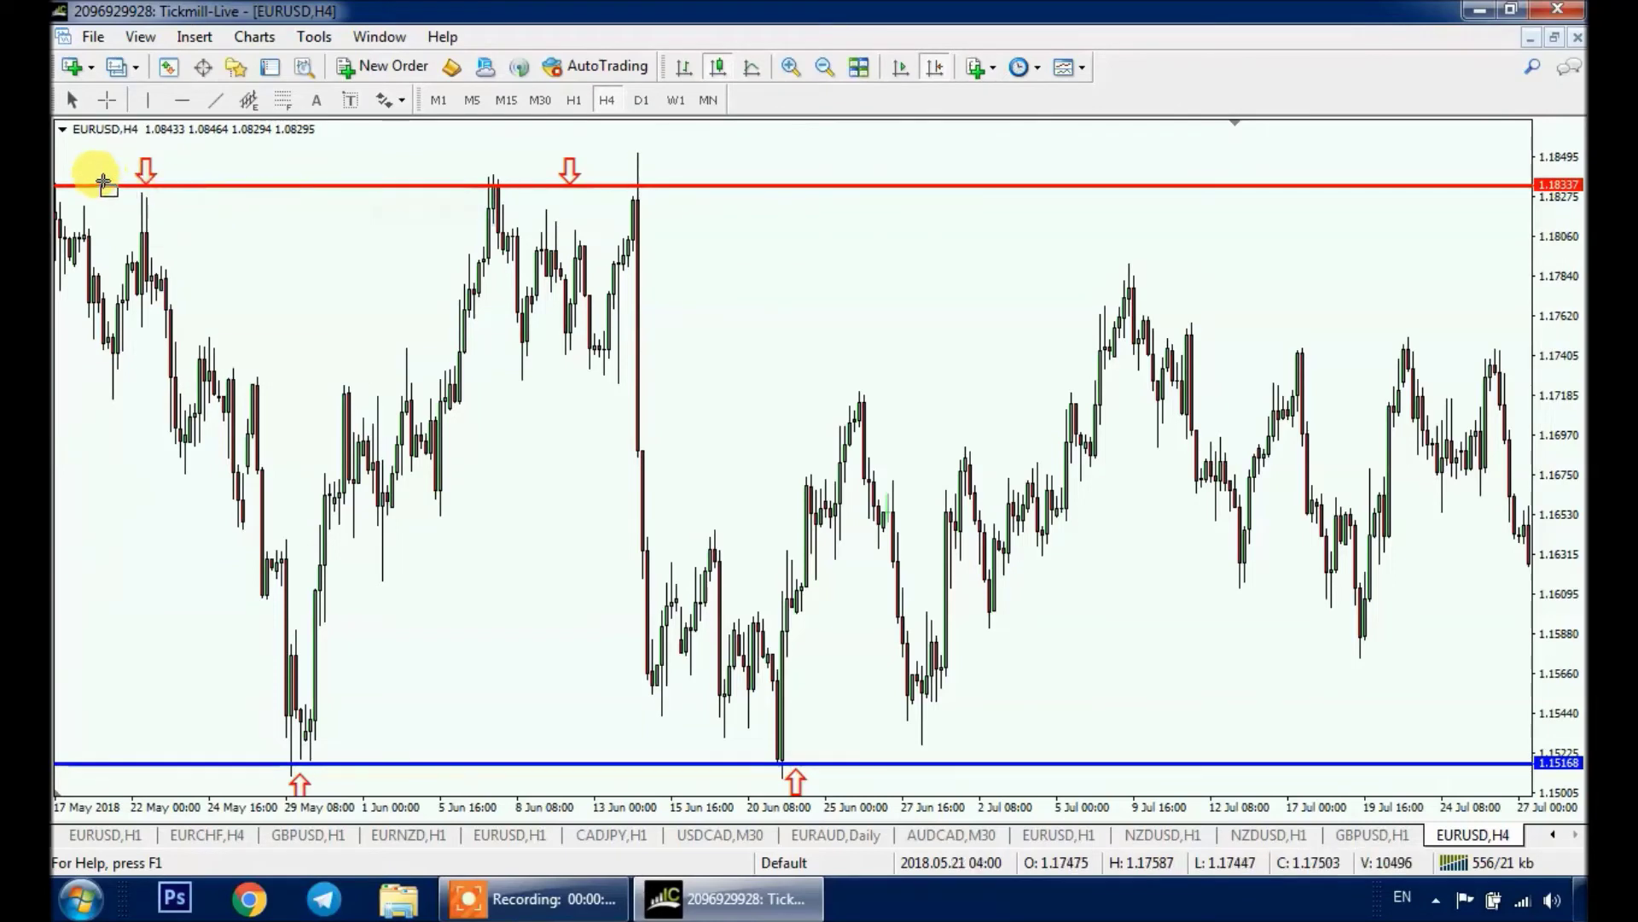
pyautogui.moveTo(57, 164); pyautogui.dragTo(1517, 226)
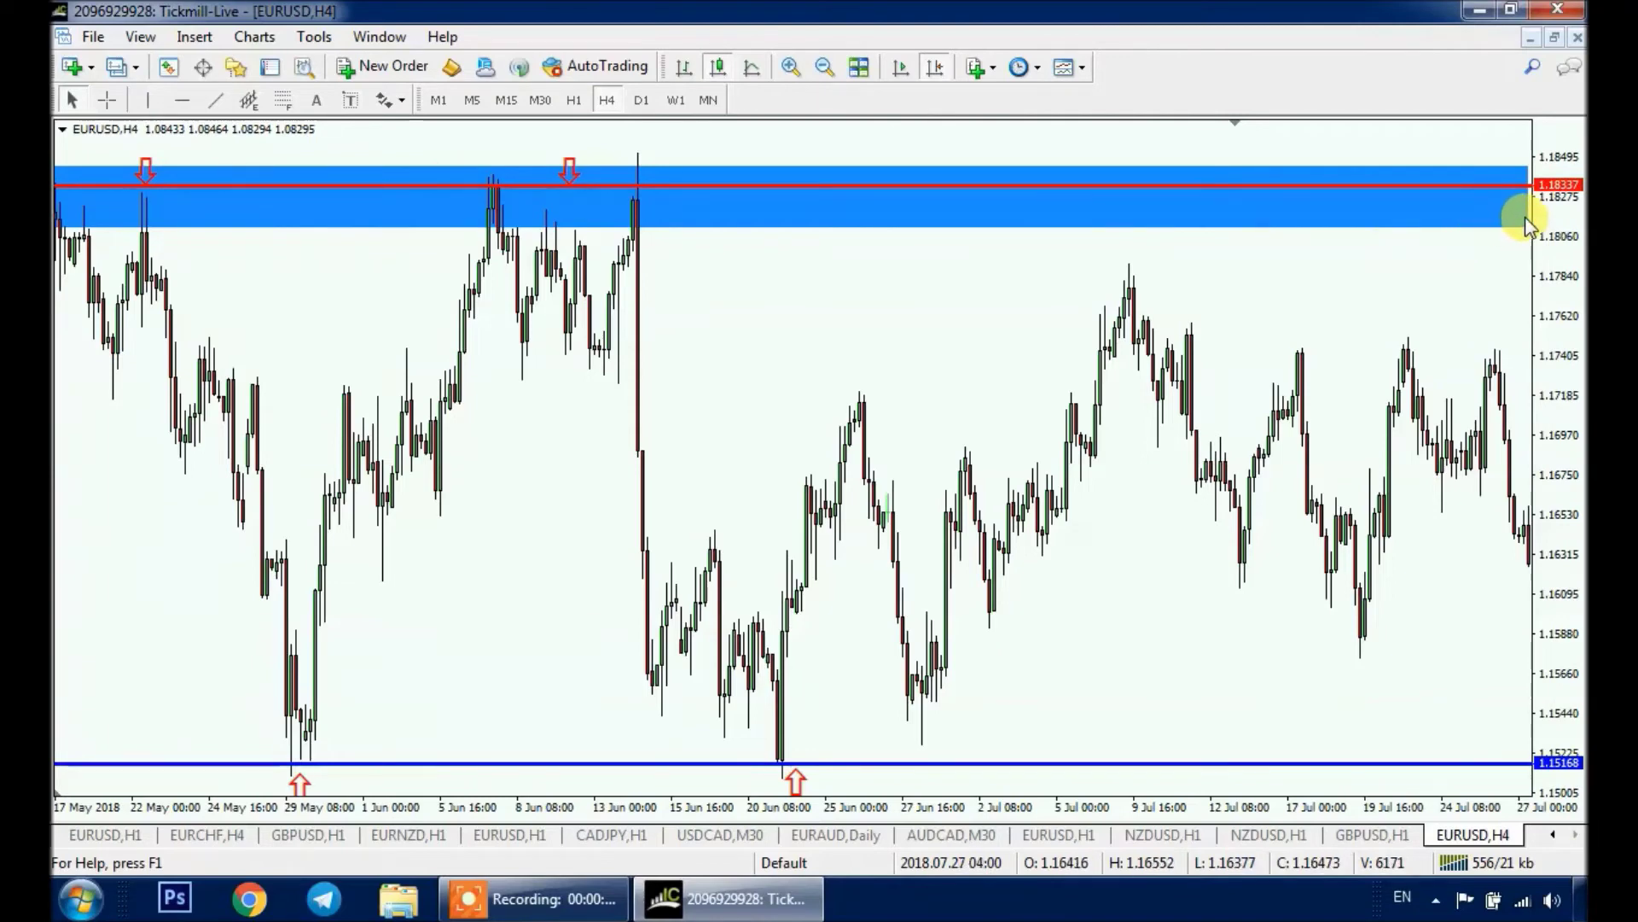
pyautogui.moveTo(1528, 237); pyautogui.dragTo(1525, 779)
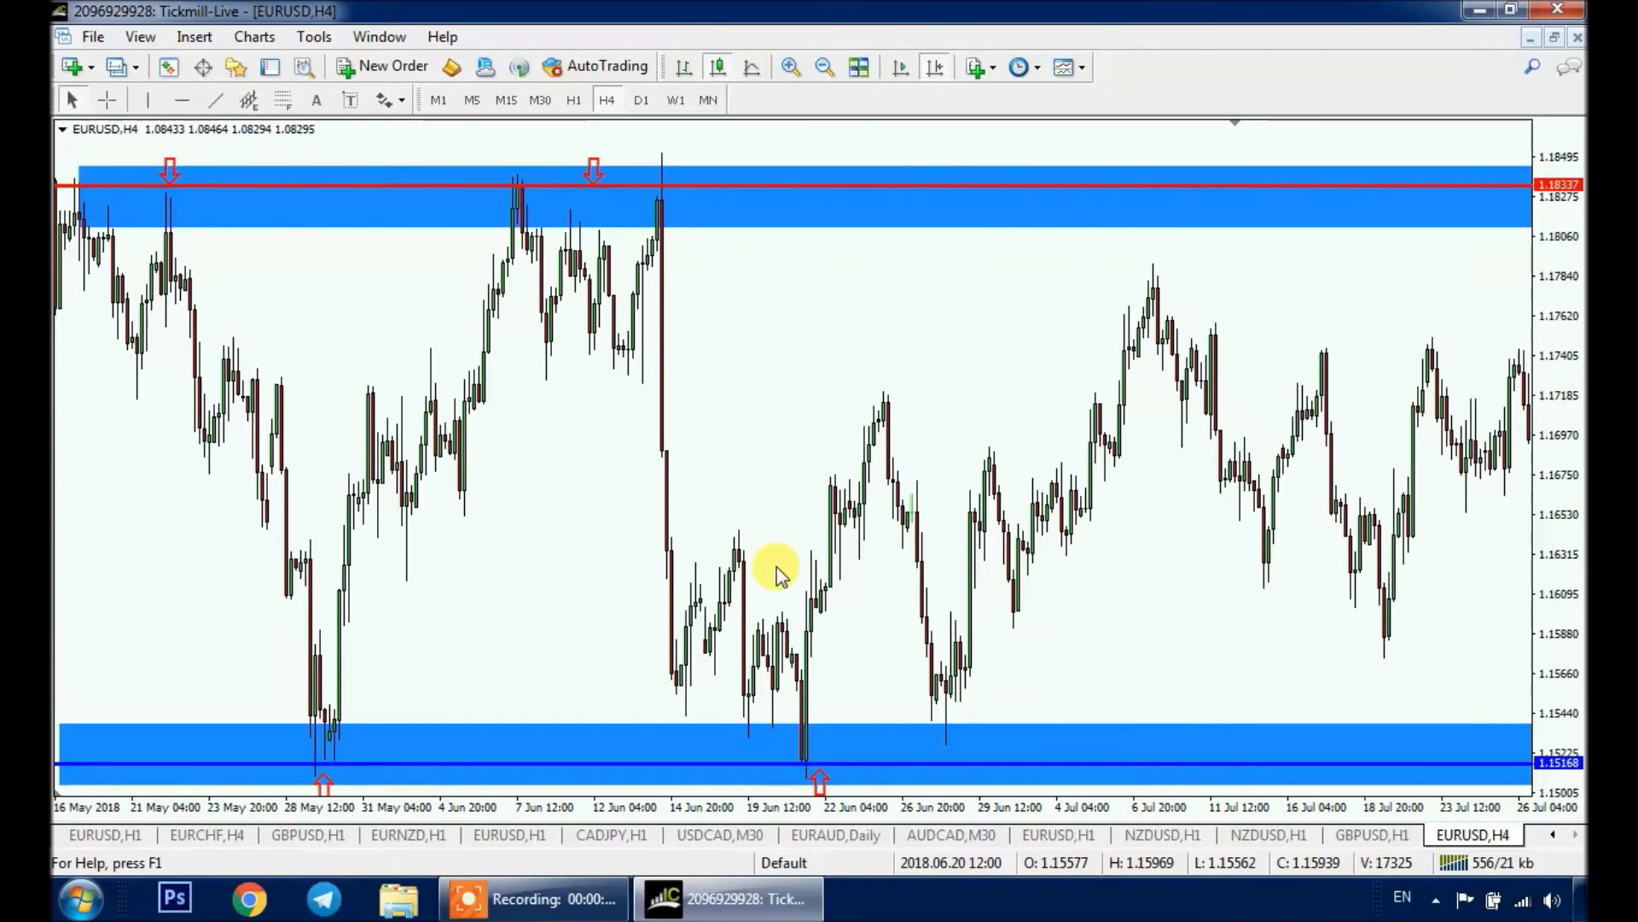
# Step: Draw a magenta supply zone from the 14 June high to about 11 July, between about 1.1828 and 1.1798, and deselect it
pyautogui.click(196, 36)
pyautogui.moveTo(304, 224)
pyautogui.click(431, 212)
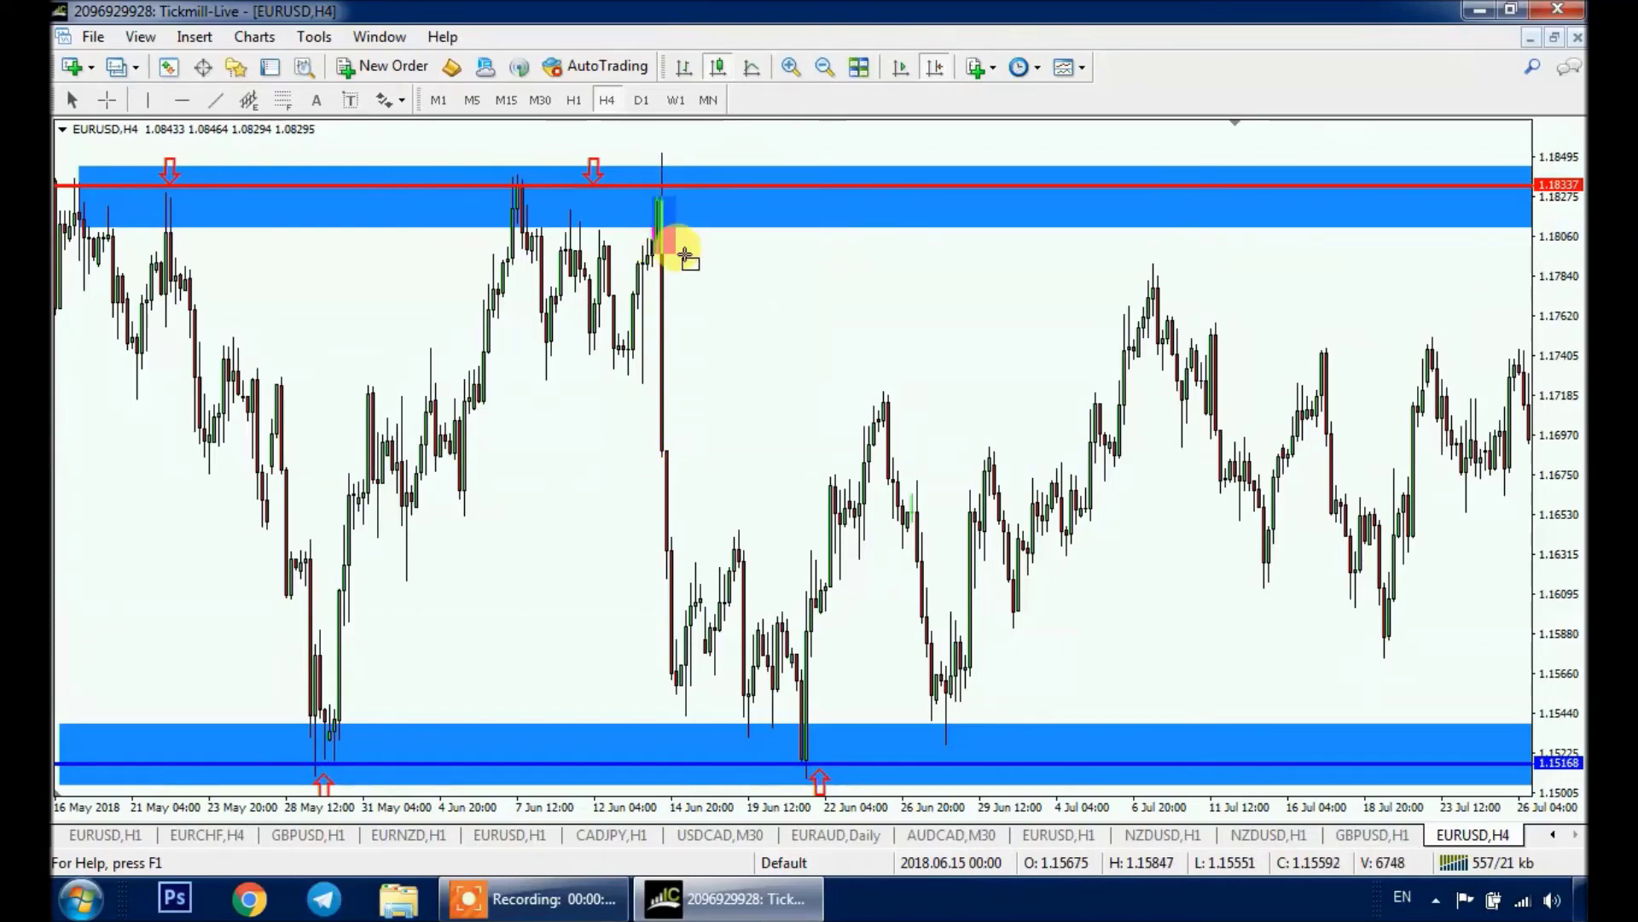
pyautogui.moveTo(654, 197); pyautogui.dragTo(723, 254)
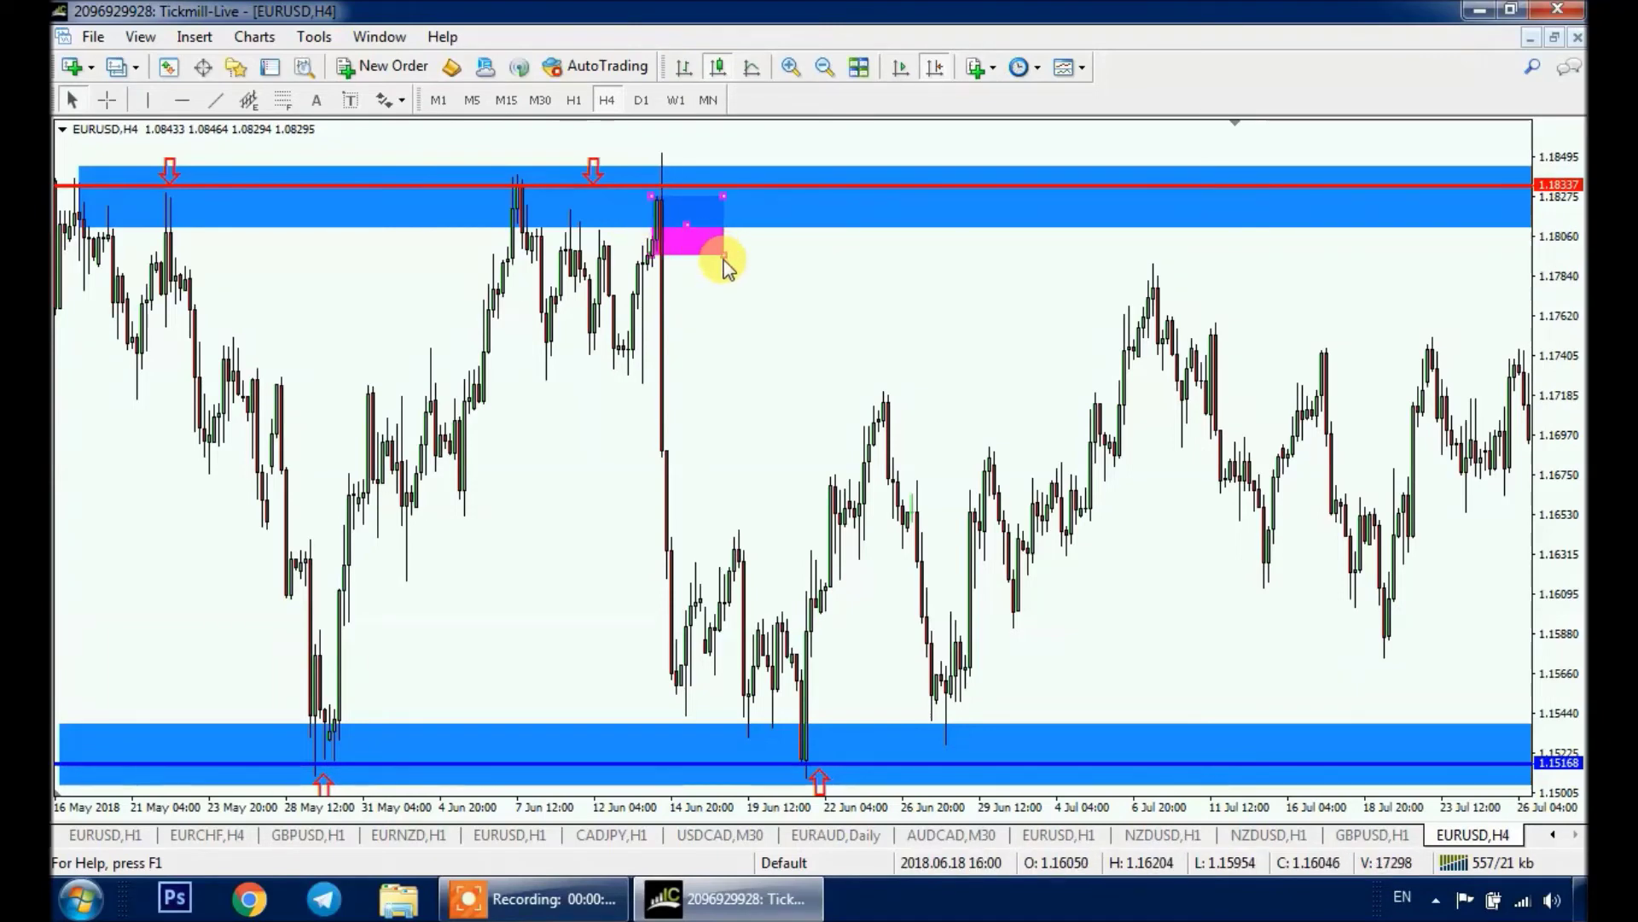
pyautogui.moveTo(734, 254); pyautogui.dragTo(1205, 252)
pyautogui.rightClick(1206, 256)
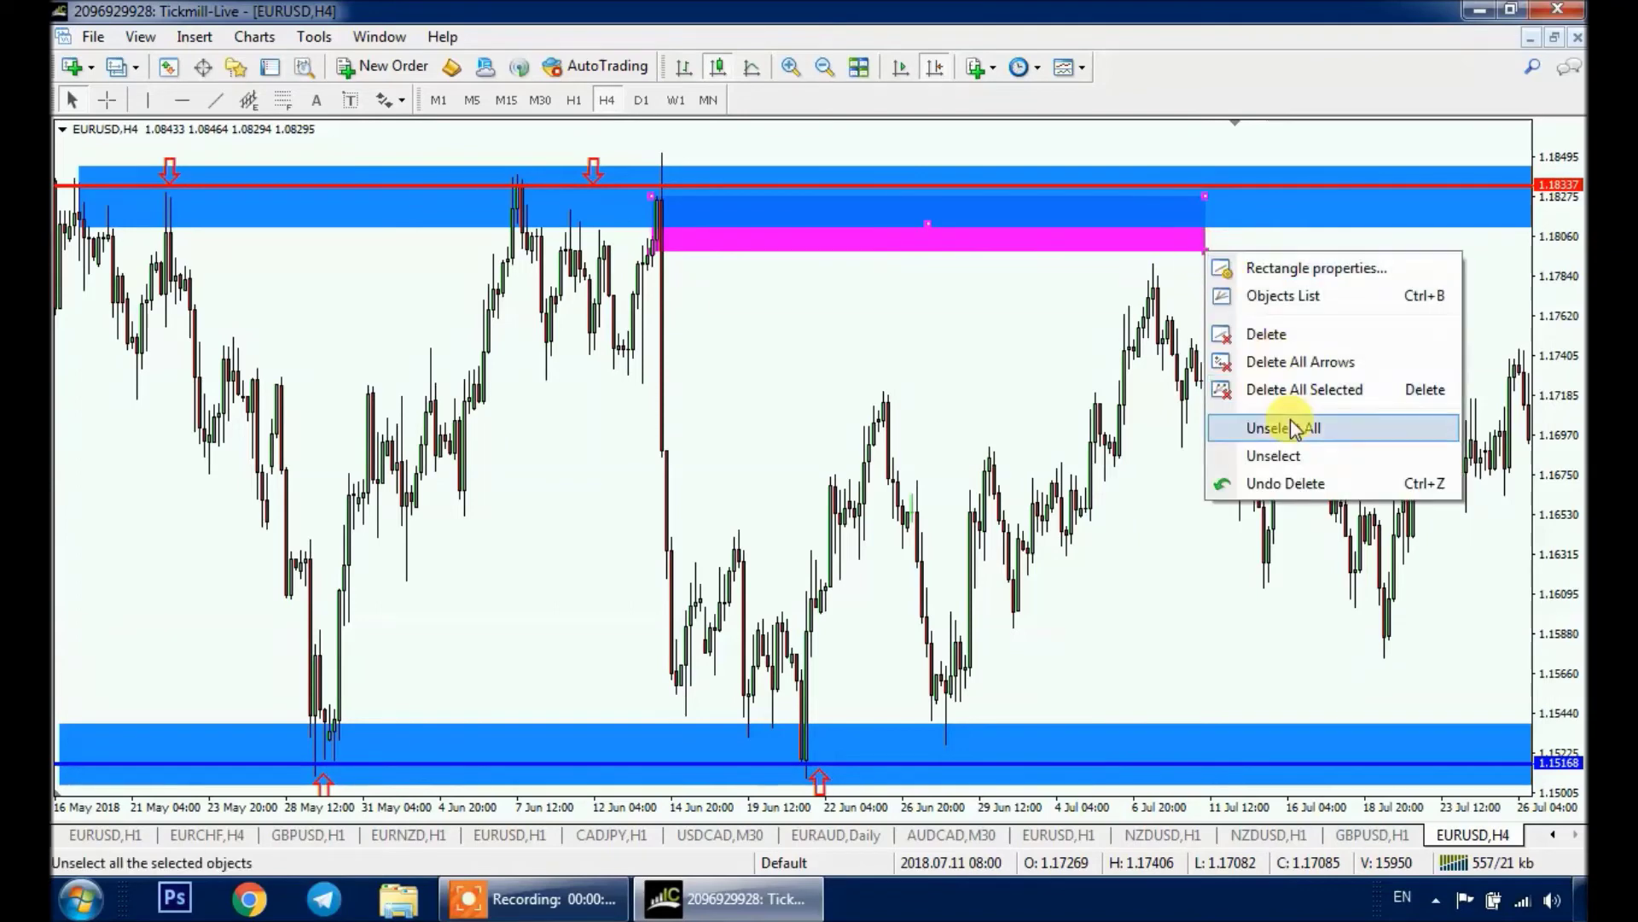
pyautogui.click(1297, 427)
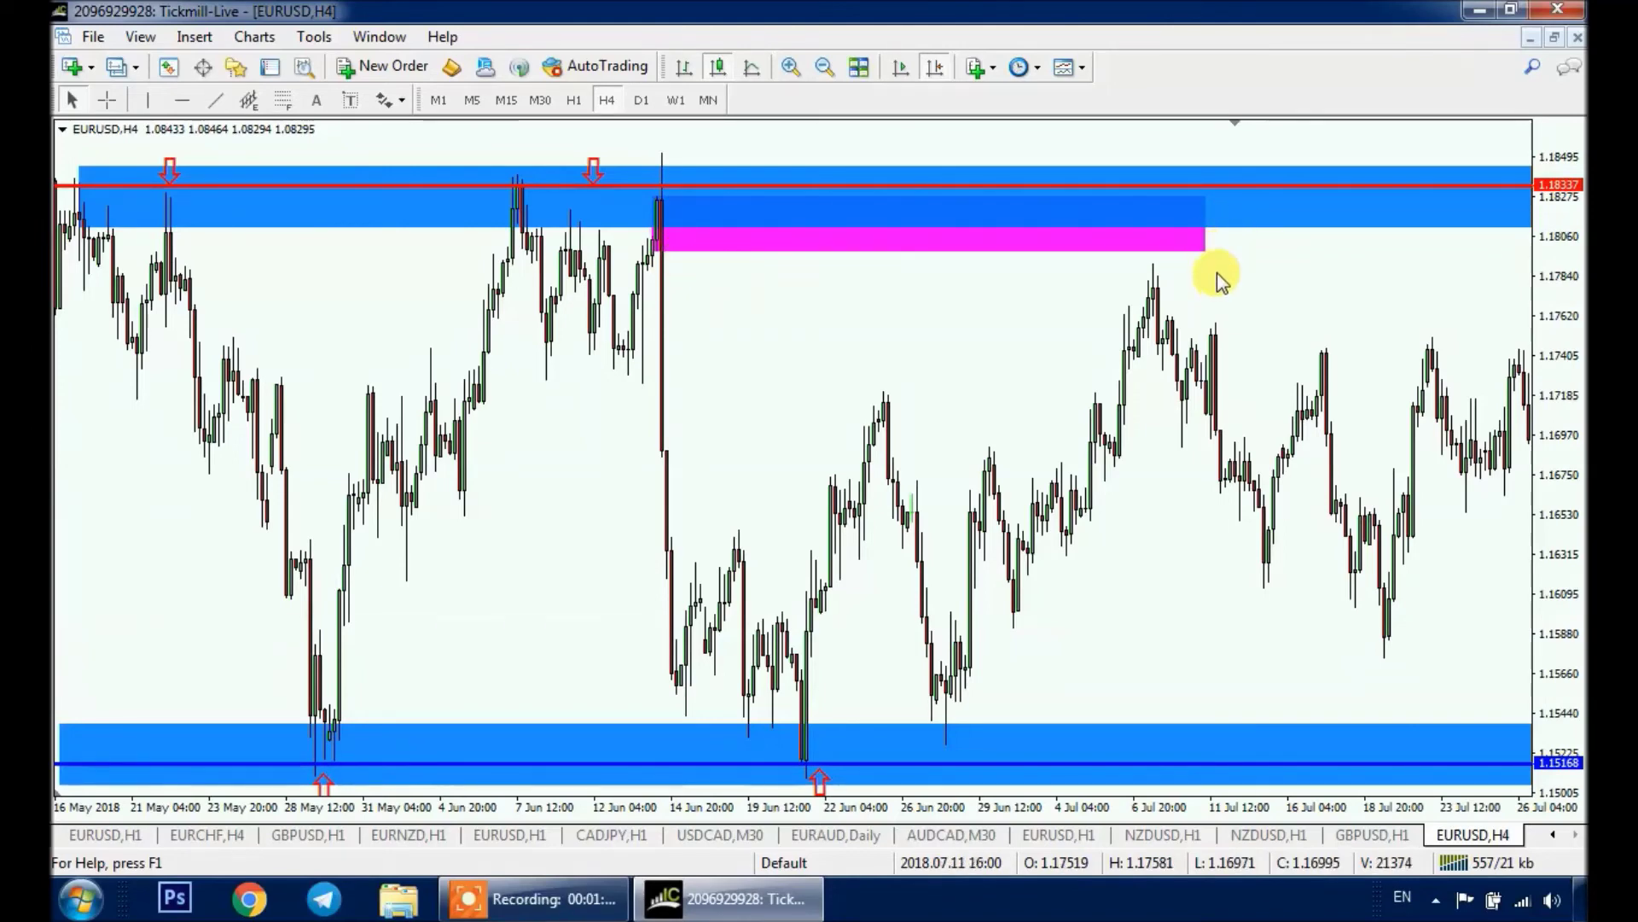
# Step: Draw a magenta demand zone at the 21 June low, between about 1.1563 and 1.1528, extending to about 23 July
pyautogui.click(195, 37)
pyautogui.moveTo(307, 228)
pyautogui.click(431, 213)
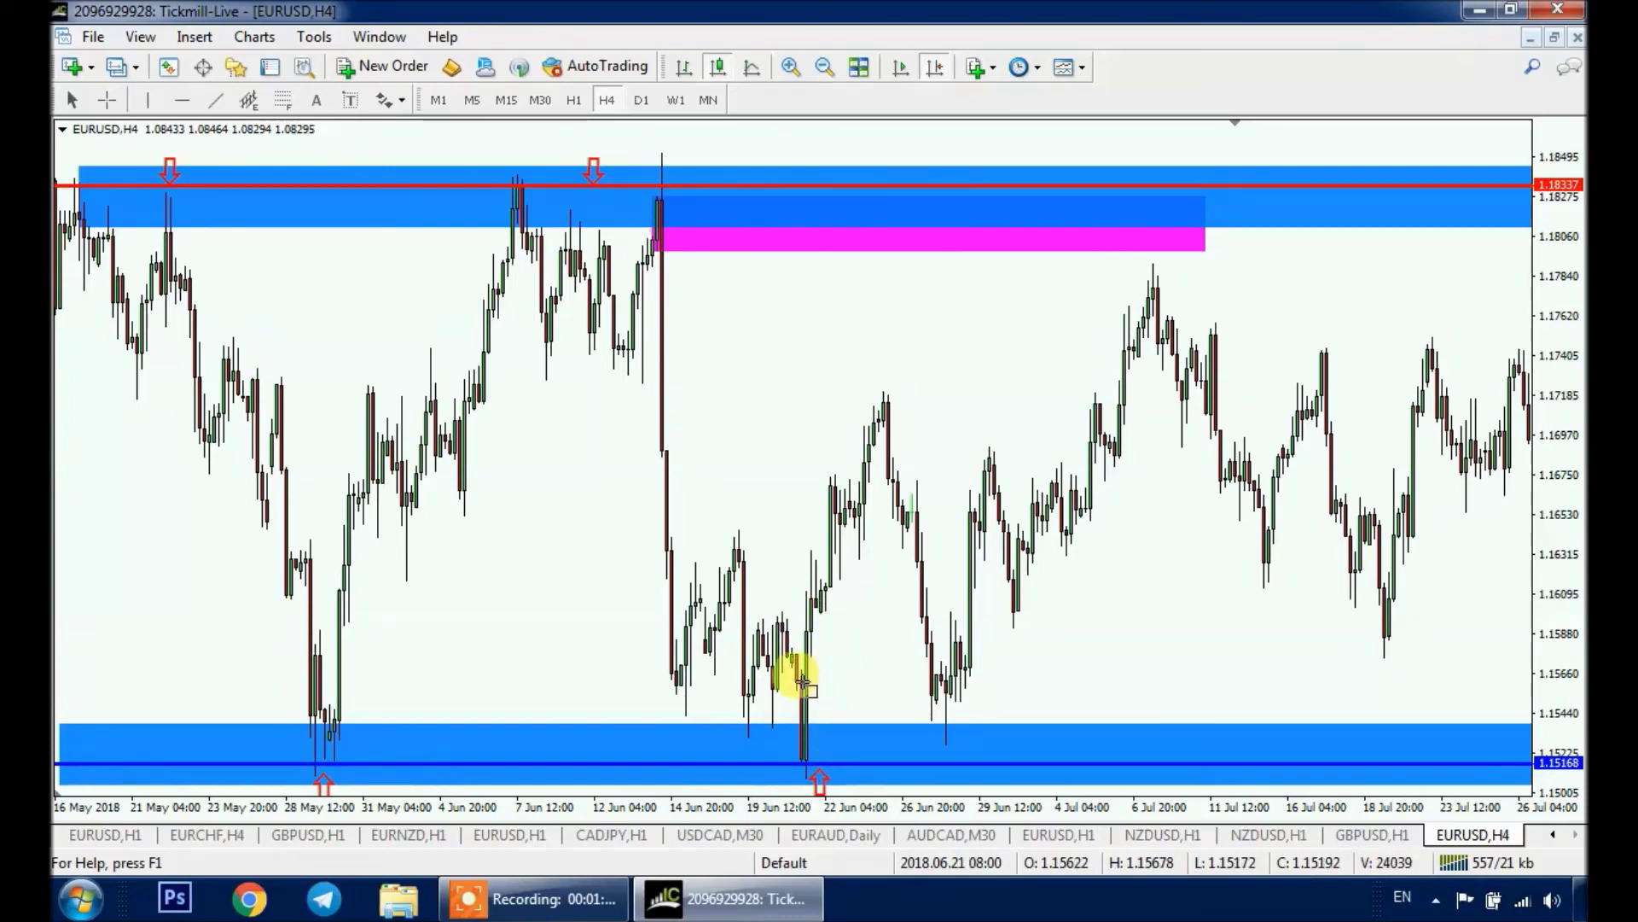
pyautogui.moveTo(801, 680); pyautogui.dragTo(954, 751)
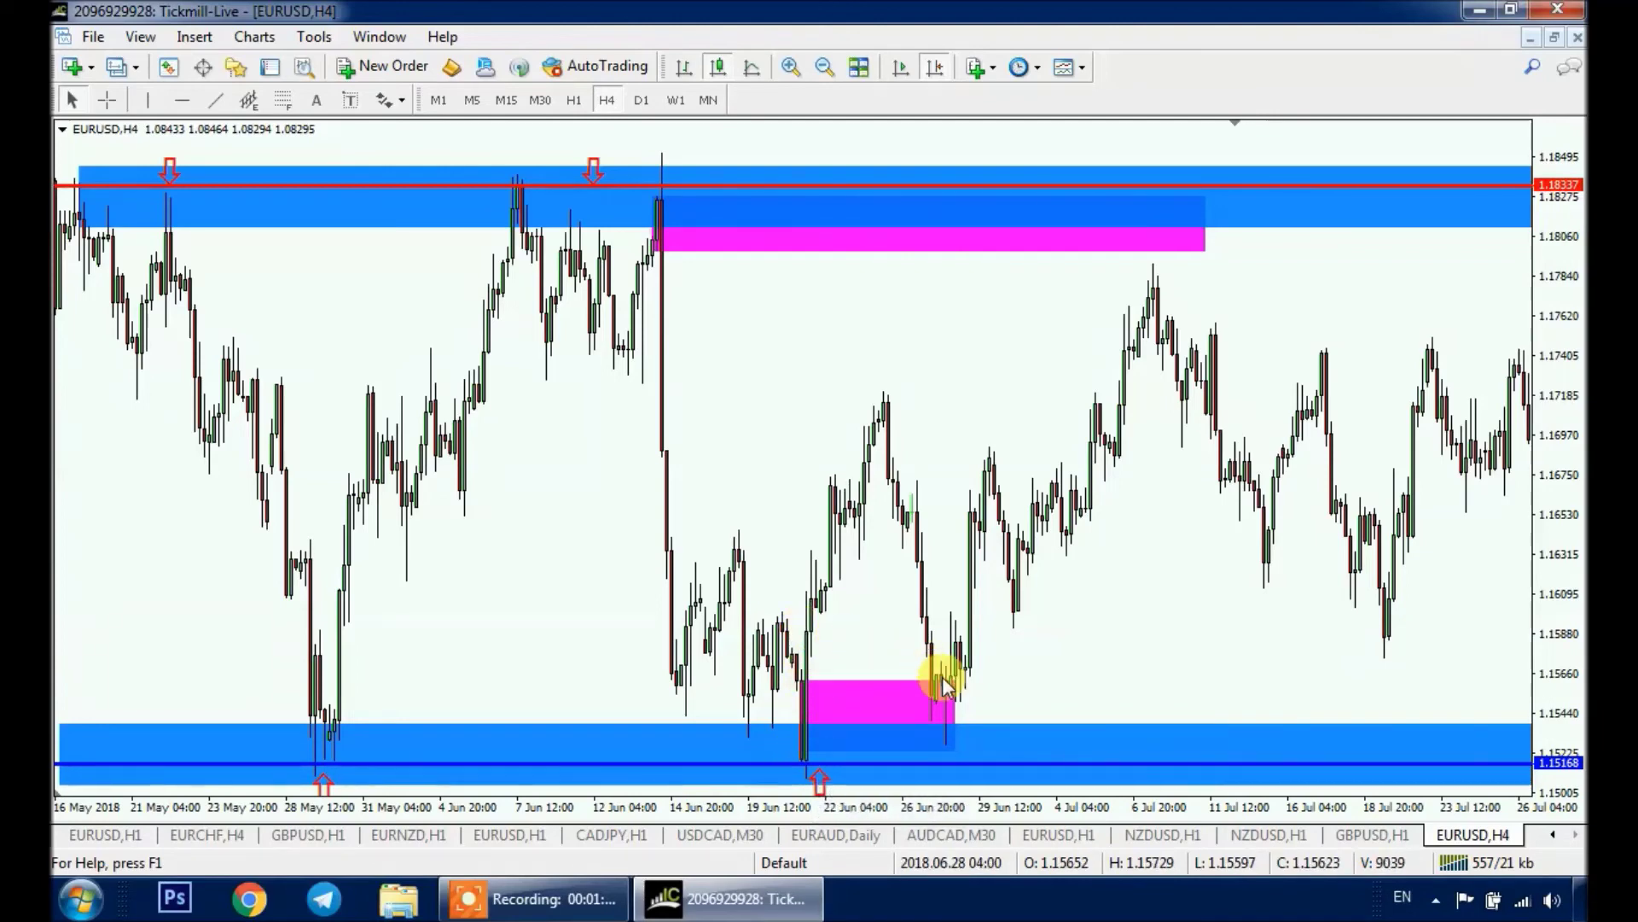
pyautogui.moveTo(951, 682); pyautogui.dragTo(1448, 684)
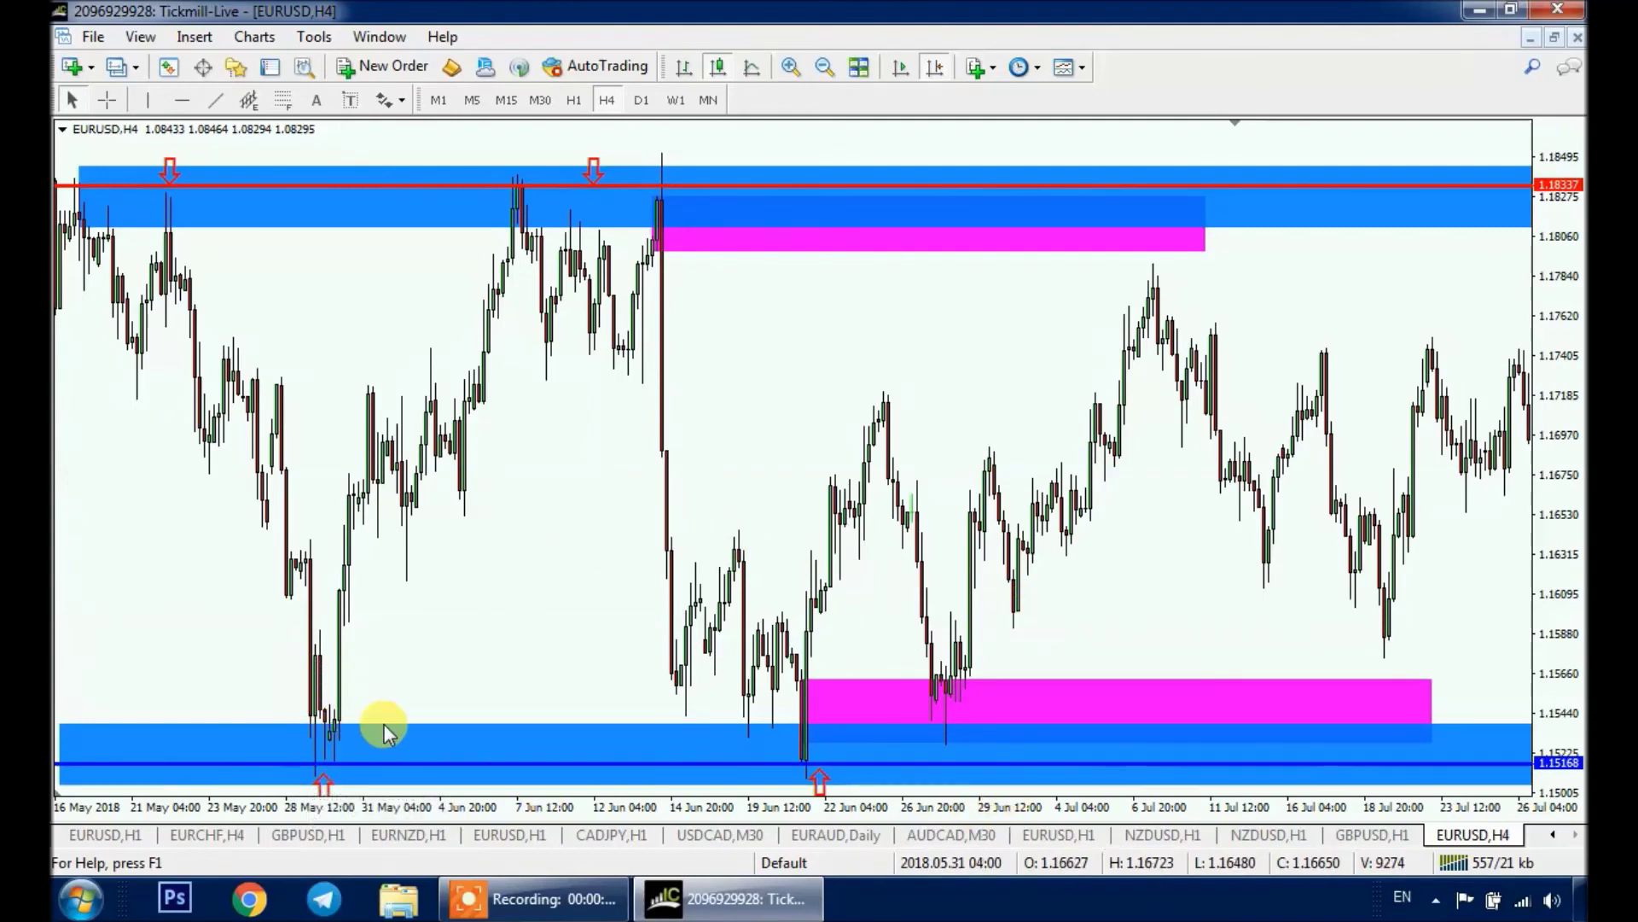
# Step: Place a vertical line at 22 June 2018 20:00 and draw a rectangle from 28 June just above the magenta demand zone, about 1.1587 to 1.1563
pyautogui.click(147, 99)
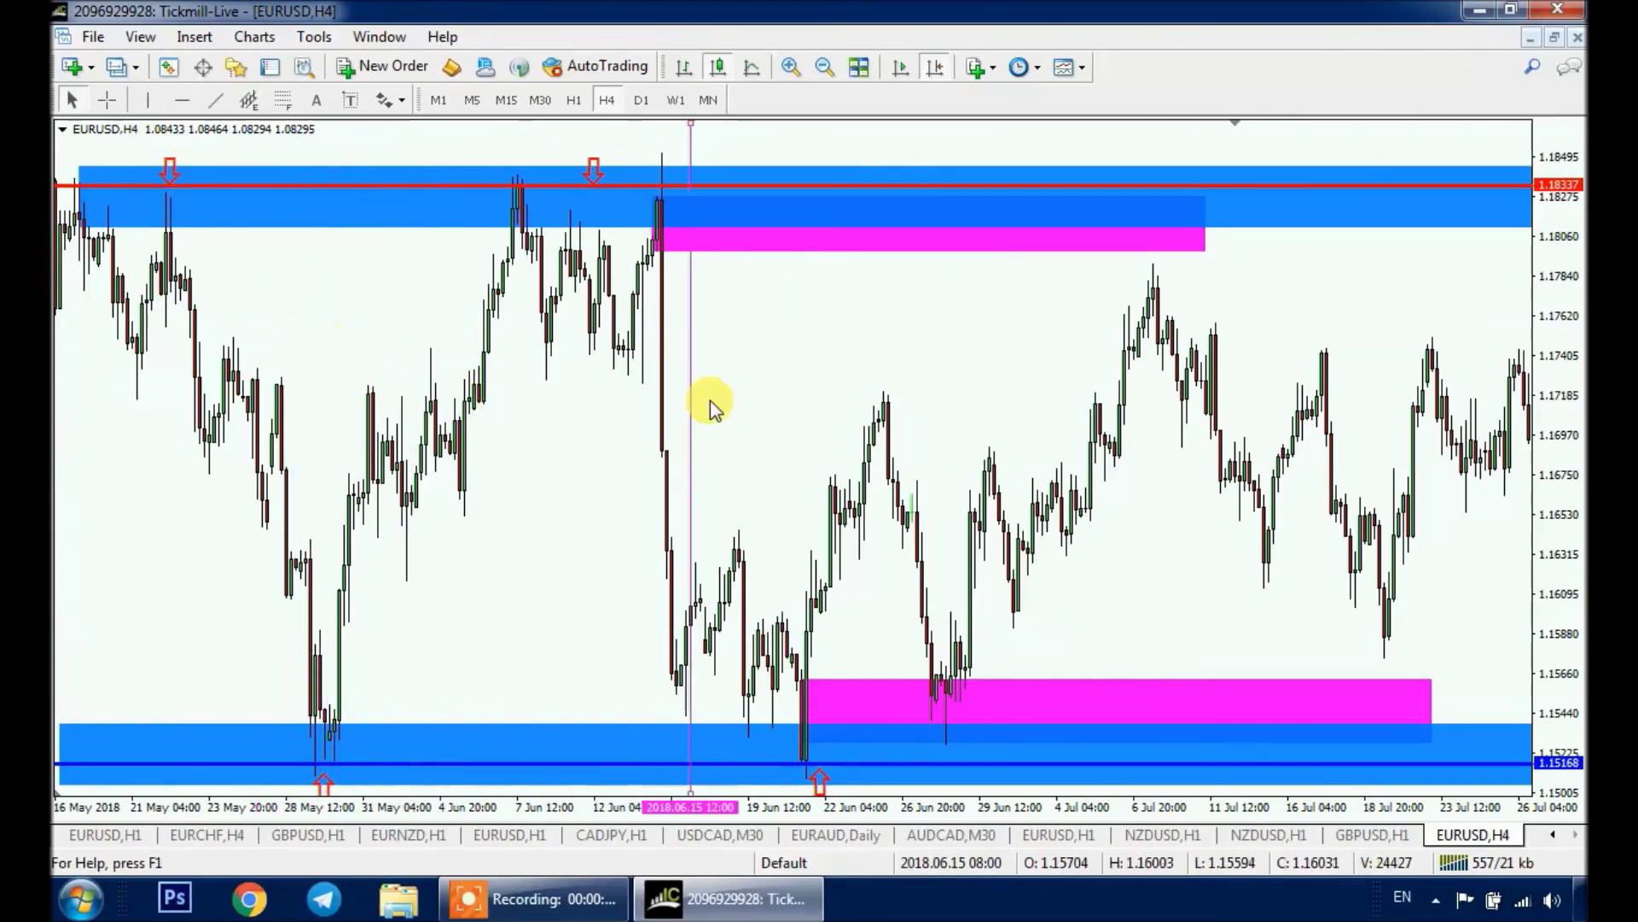
pyautogui.click(844, 409)
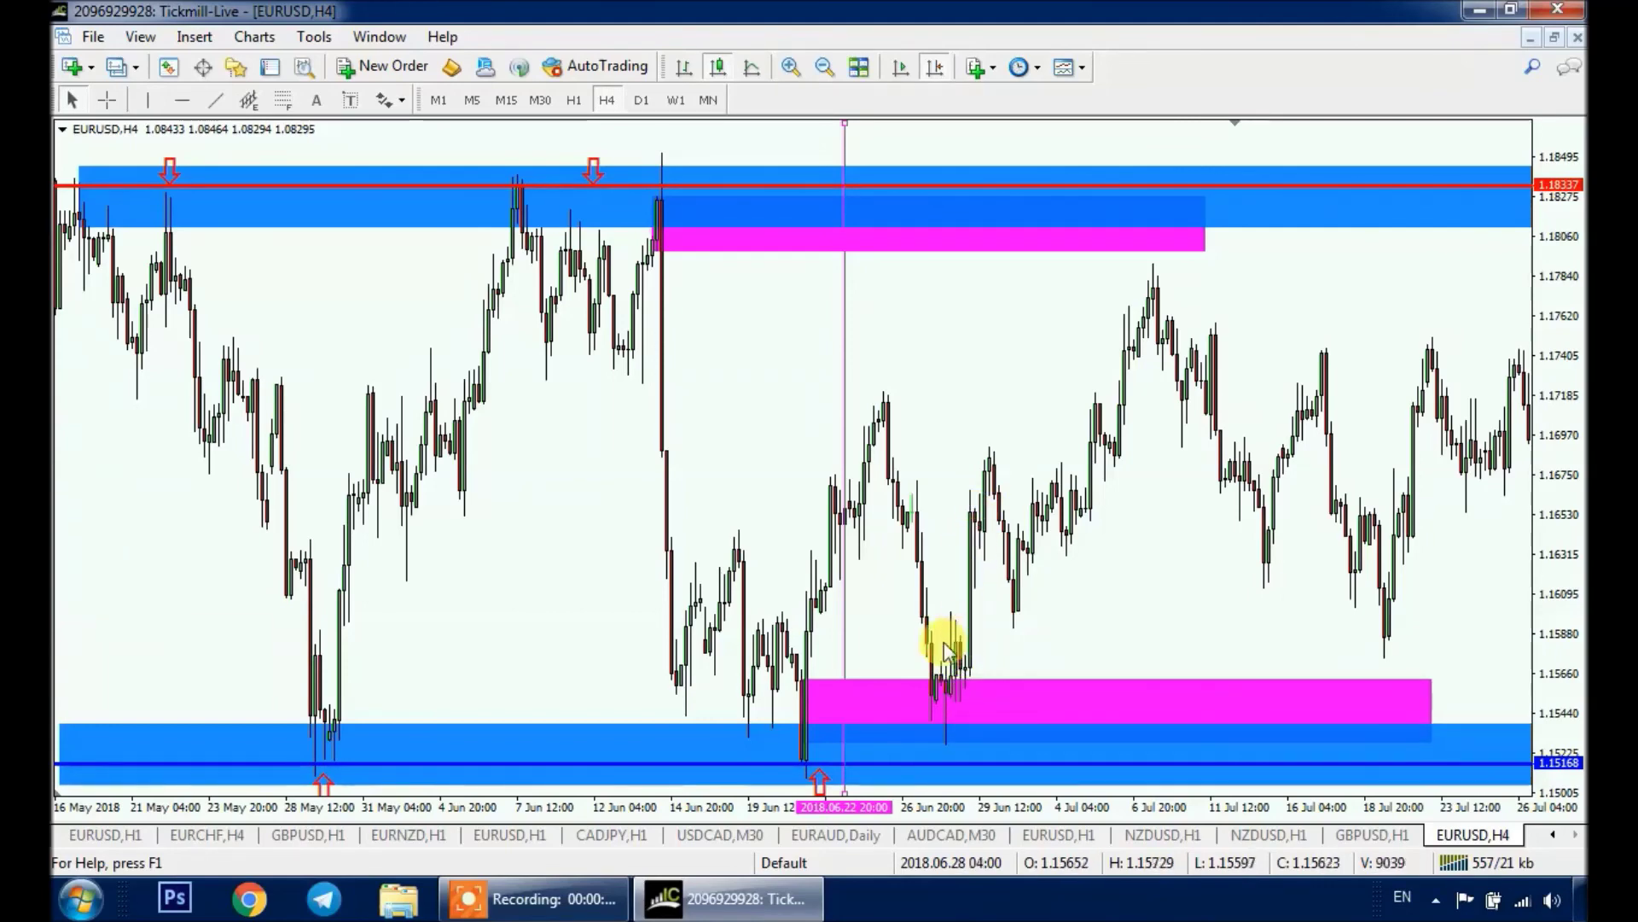
pyautogui.click(198, 37)
pyautogui.moveTo(290, 213)
pyautogui.click(420, 209)
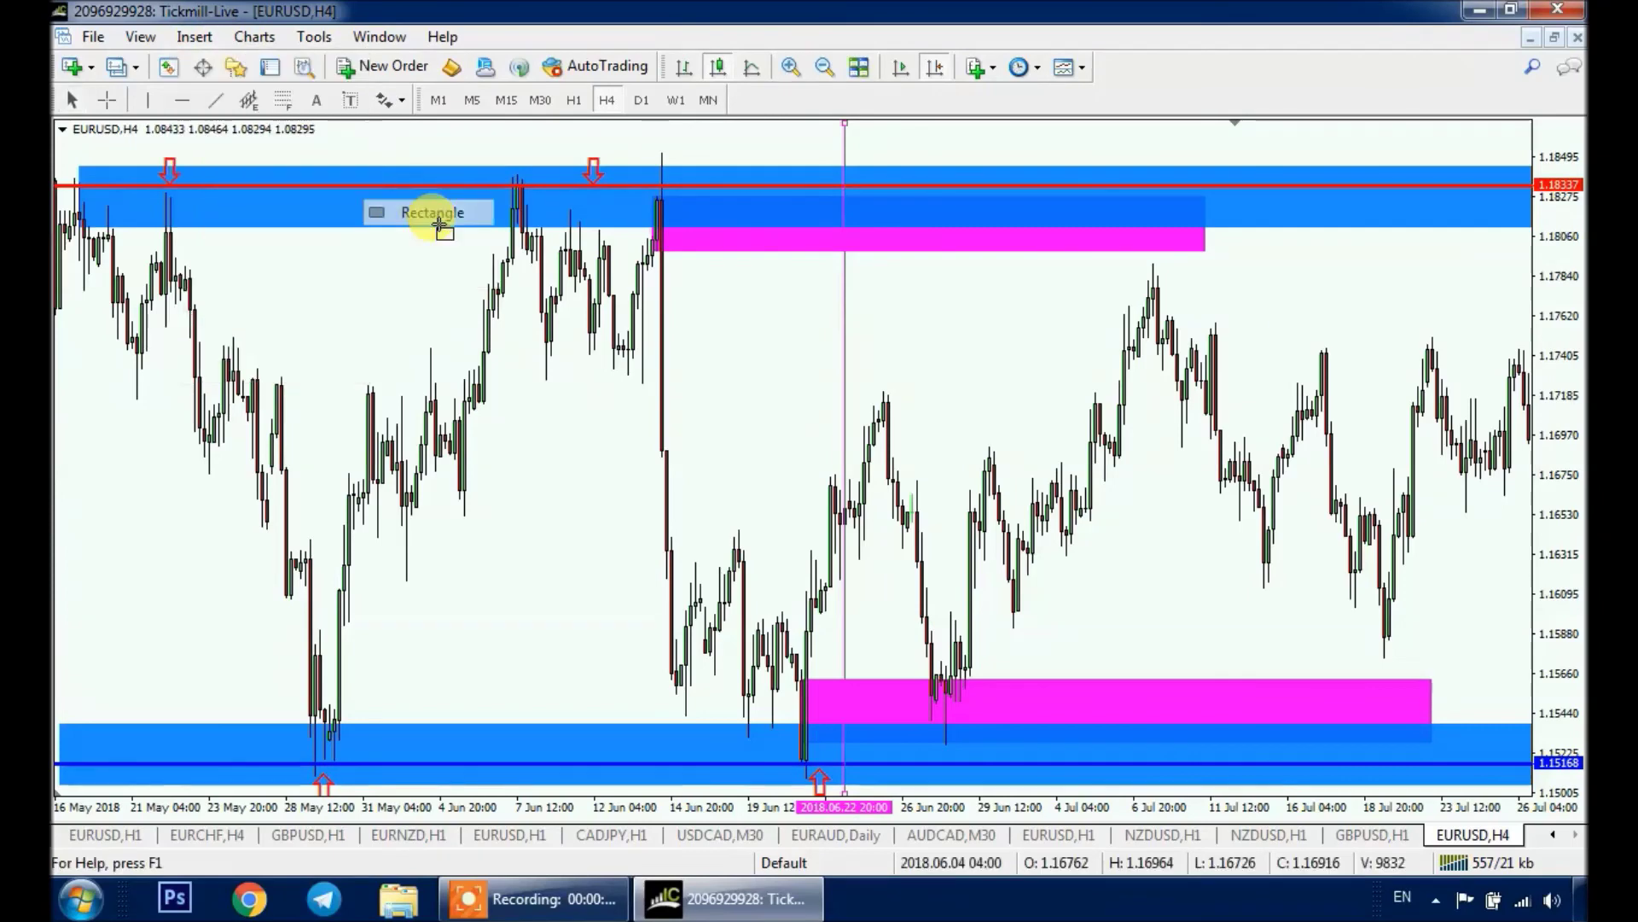
pyautogui.moveTo(962, 636); pyautogui.dragTo(1093, 680)
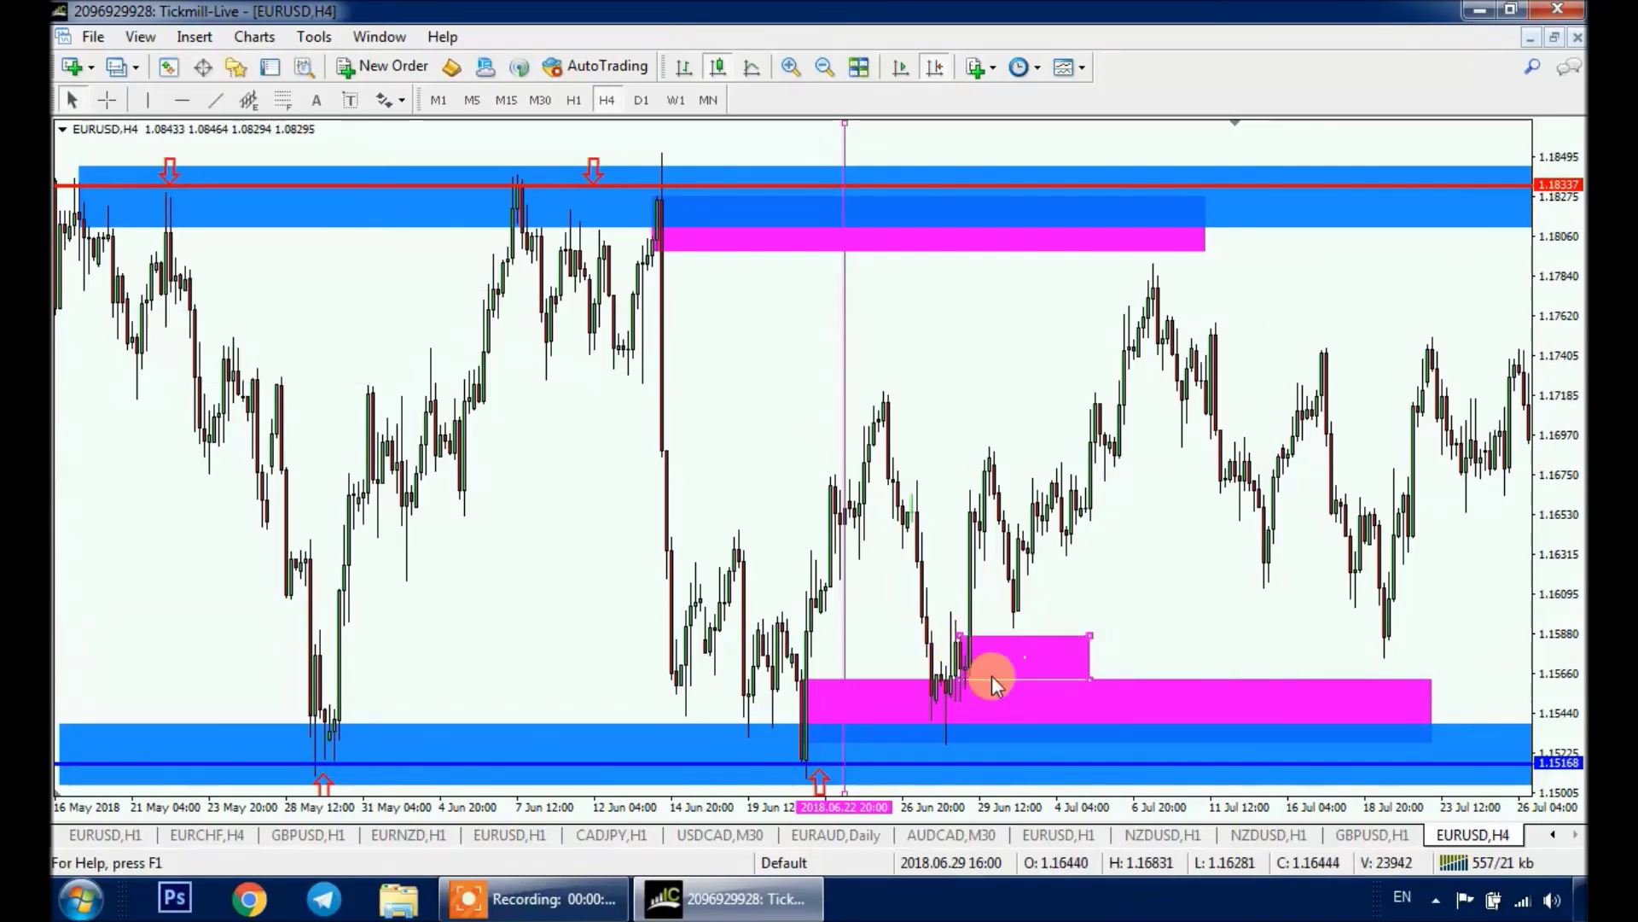
# Step: Set the new rectangle's color to gray and extend it to about 25 July 2018
pyautogui.rightClick(1090, 640)
pyautogui.click(1139, 407)
pyautogui.click(842, 464)
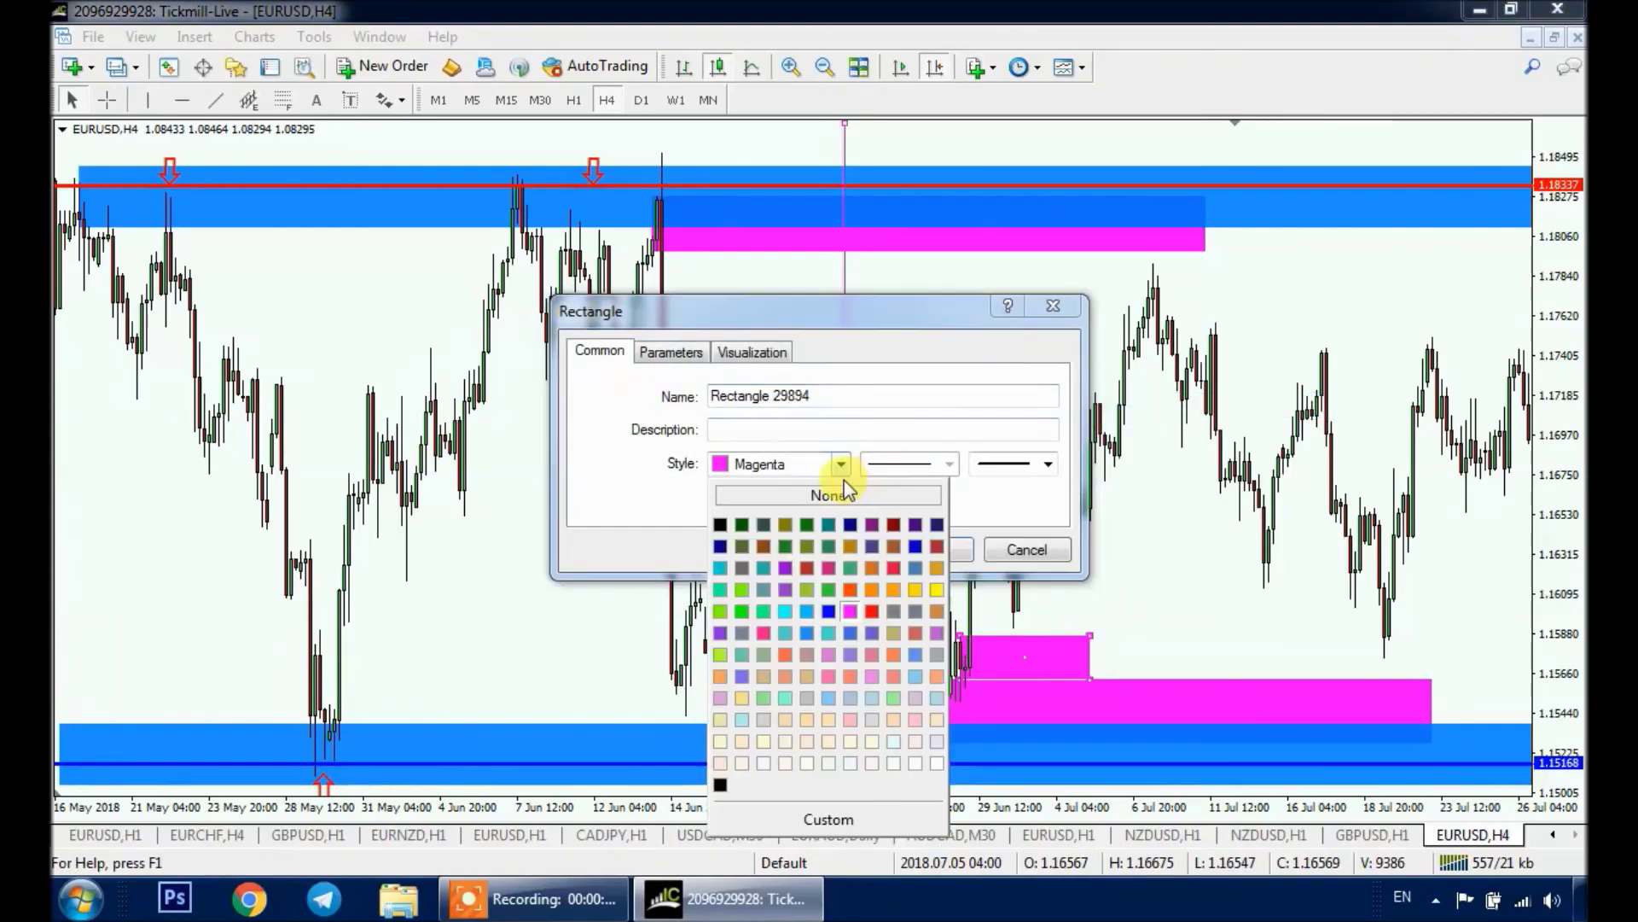
pyautogui.click(892, 613)
pyautogui.click(933, 549)
pyautogui.moveTo(1090, 652); pyautogui.dragTo(1491, 645)
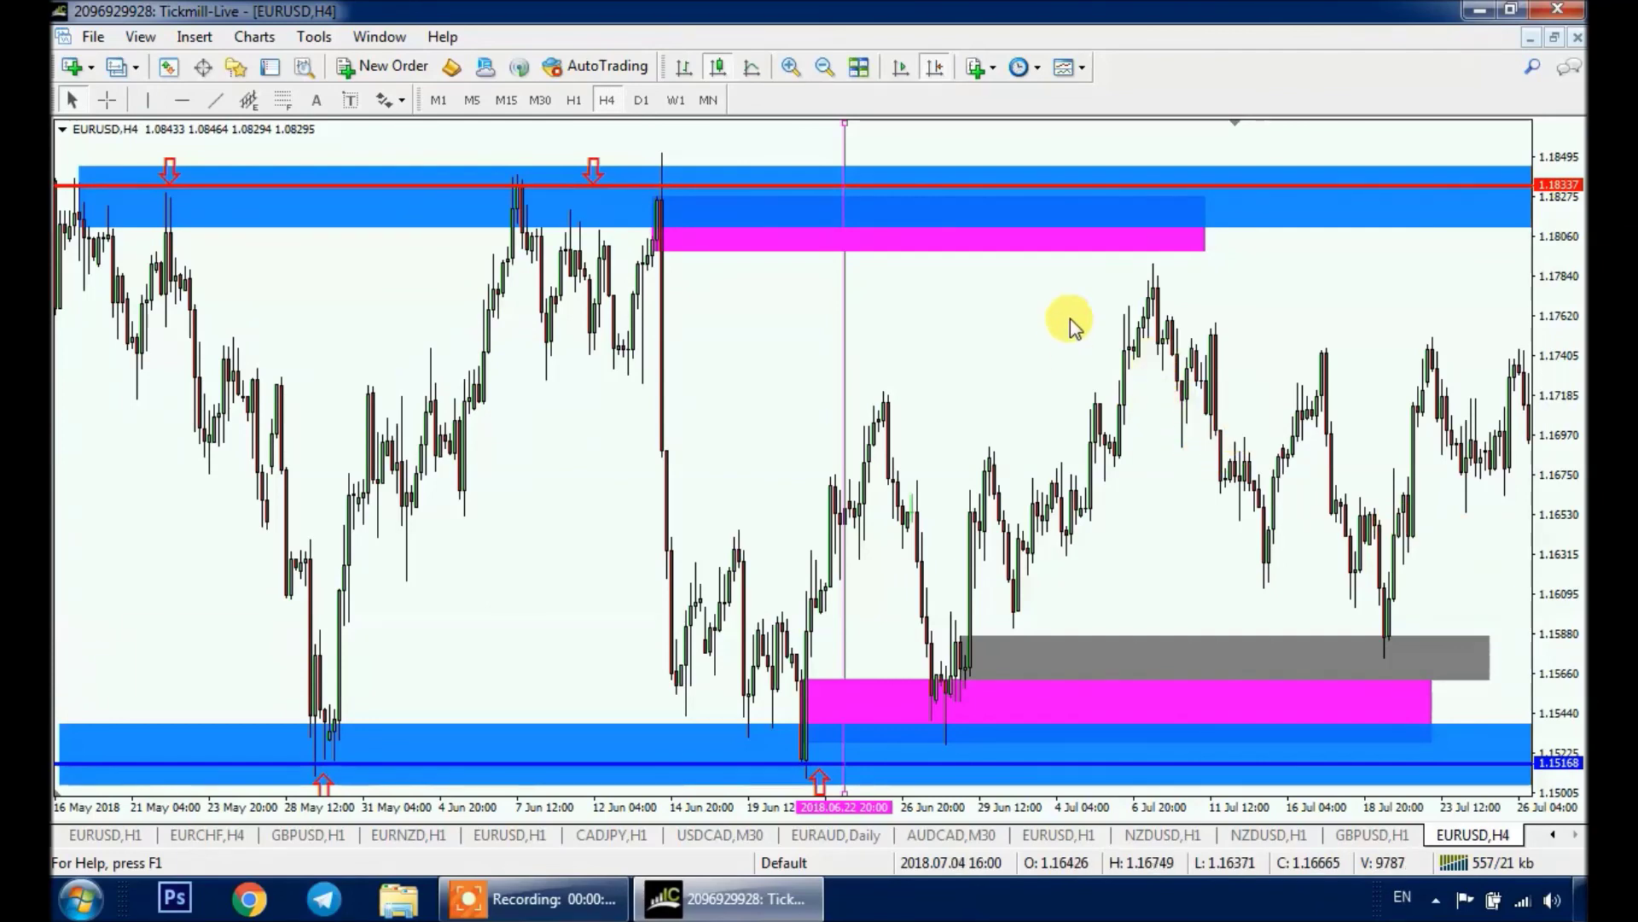
# Step: Extend the magenta supply zone below the red line to about 2 October 2018, with its lower edge at about 1.1785
pyautogui.doubleClick(1202, 249)
pyautogui.doubleClick(1203, 251)
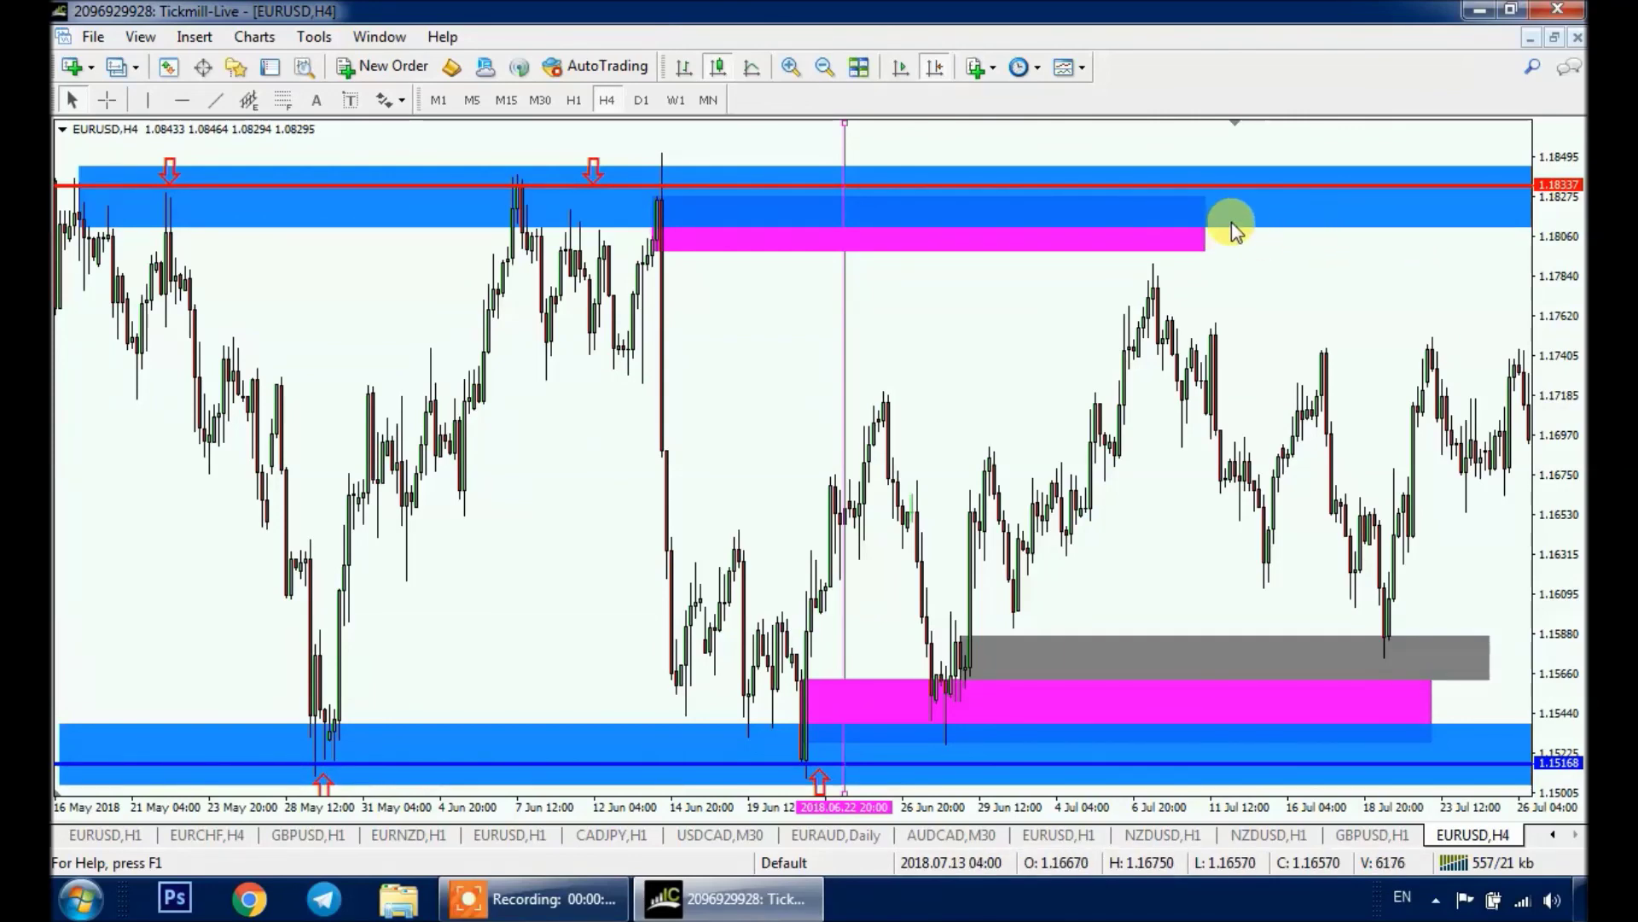
pyautogui.doubleClick(1305, 186)
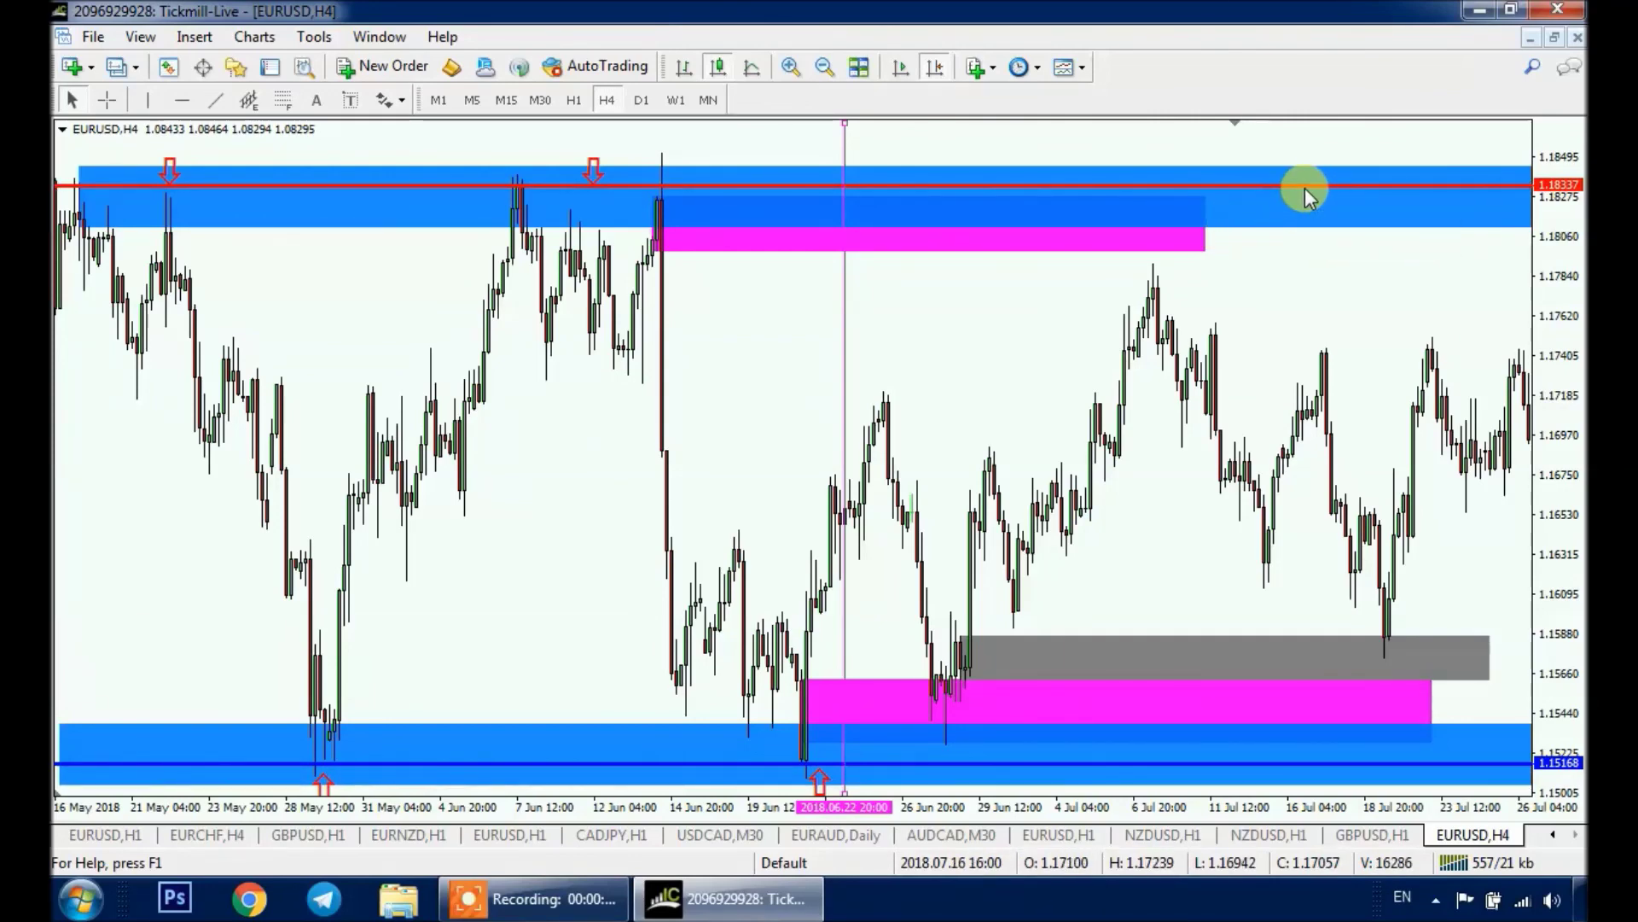
pyautogui.doubleClick(1211, 255)
pyautogui.moveTo(1211, 254); pyautogui.dragTo(1242, 191)
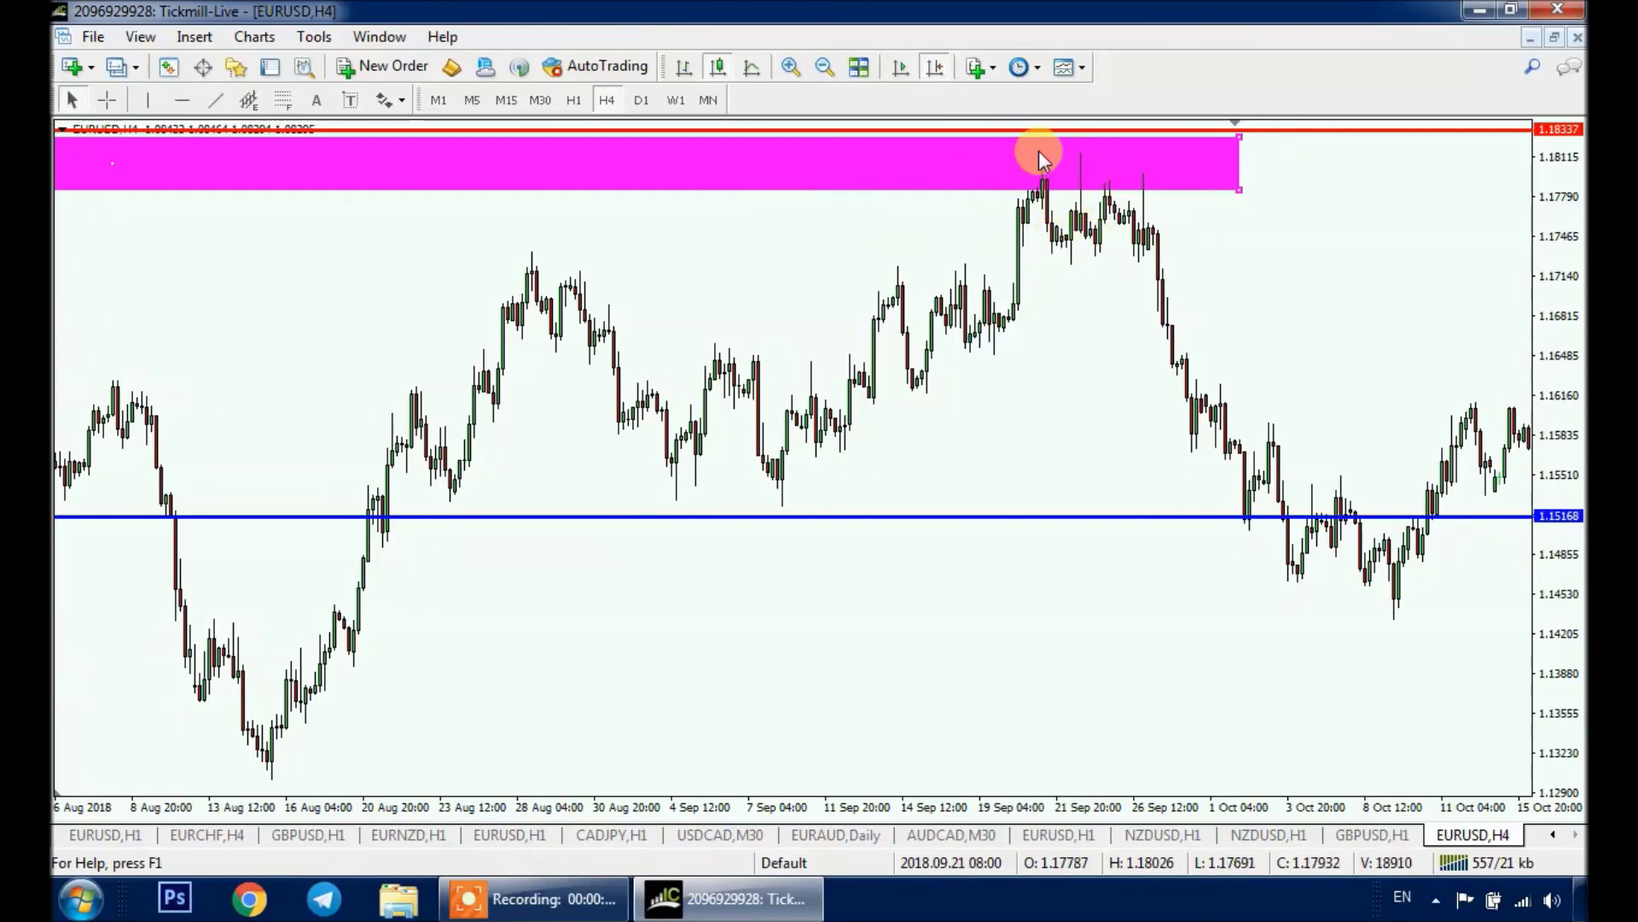
# Step: Draw a rising trend line from the 15 August low along the September lows to about 3 October, and deselect all objects
pyautogui.click(226, 102)
pyautogui.moveTo(267, 779); pyautogui.dragTo(1285, 191)
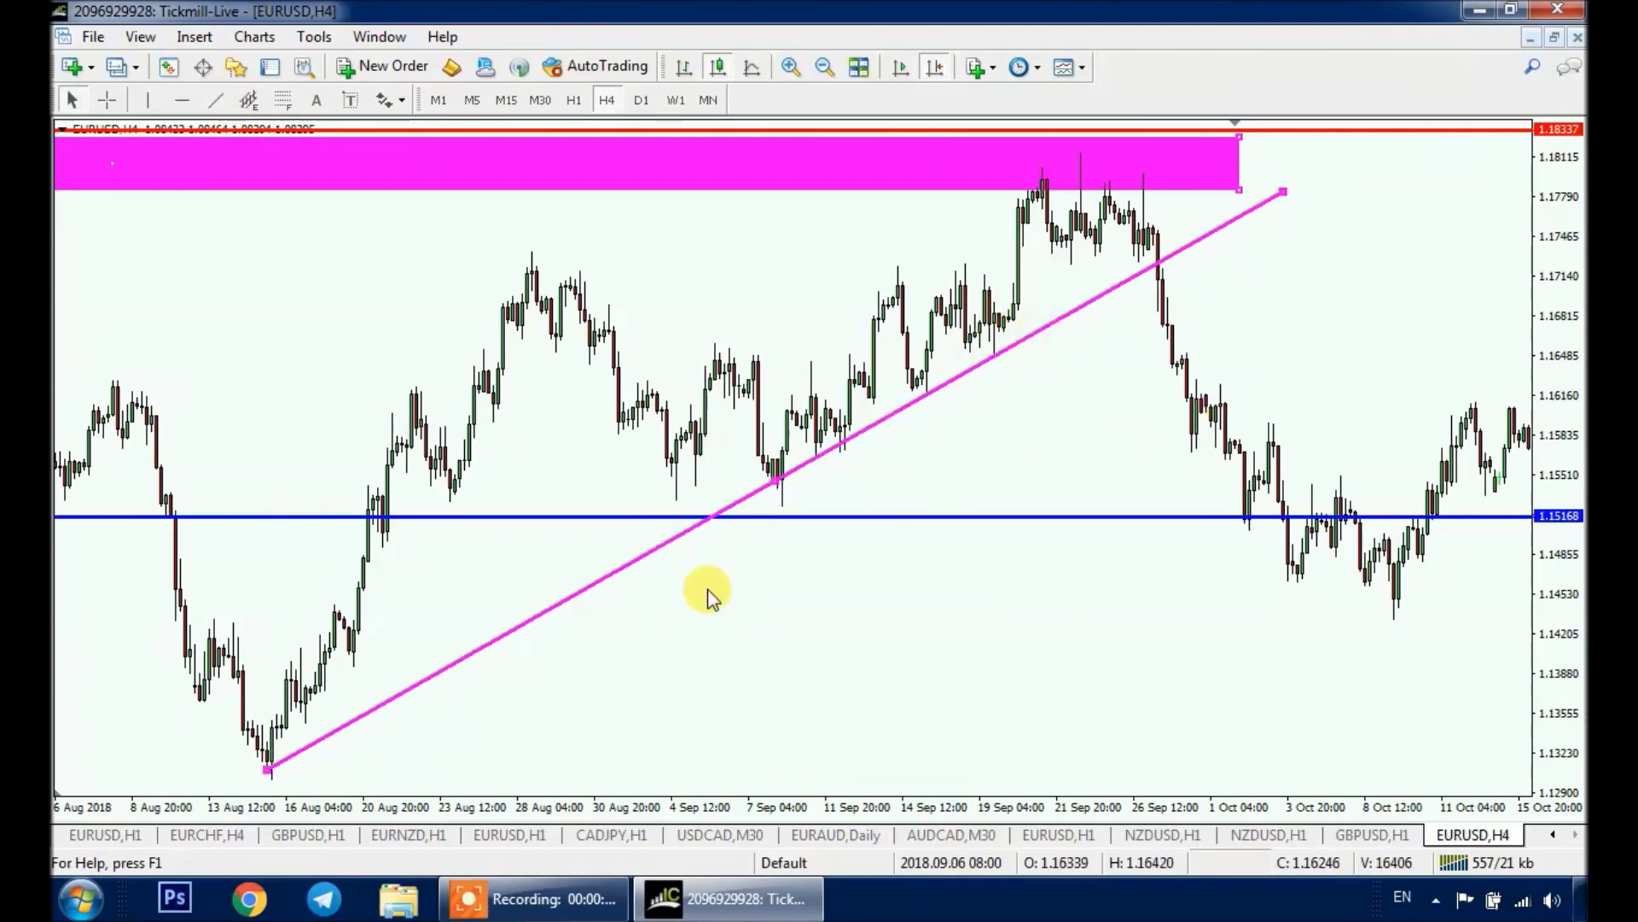
pyautogui.rightClick(1058, 324)
pyautogui.click(1067, 501)
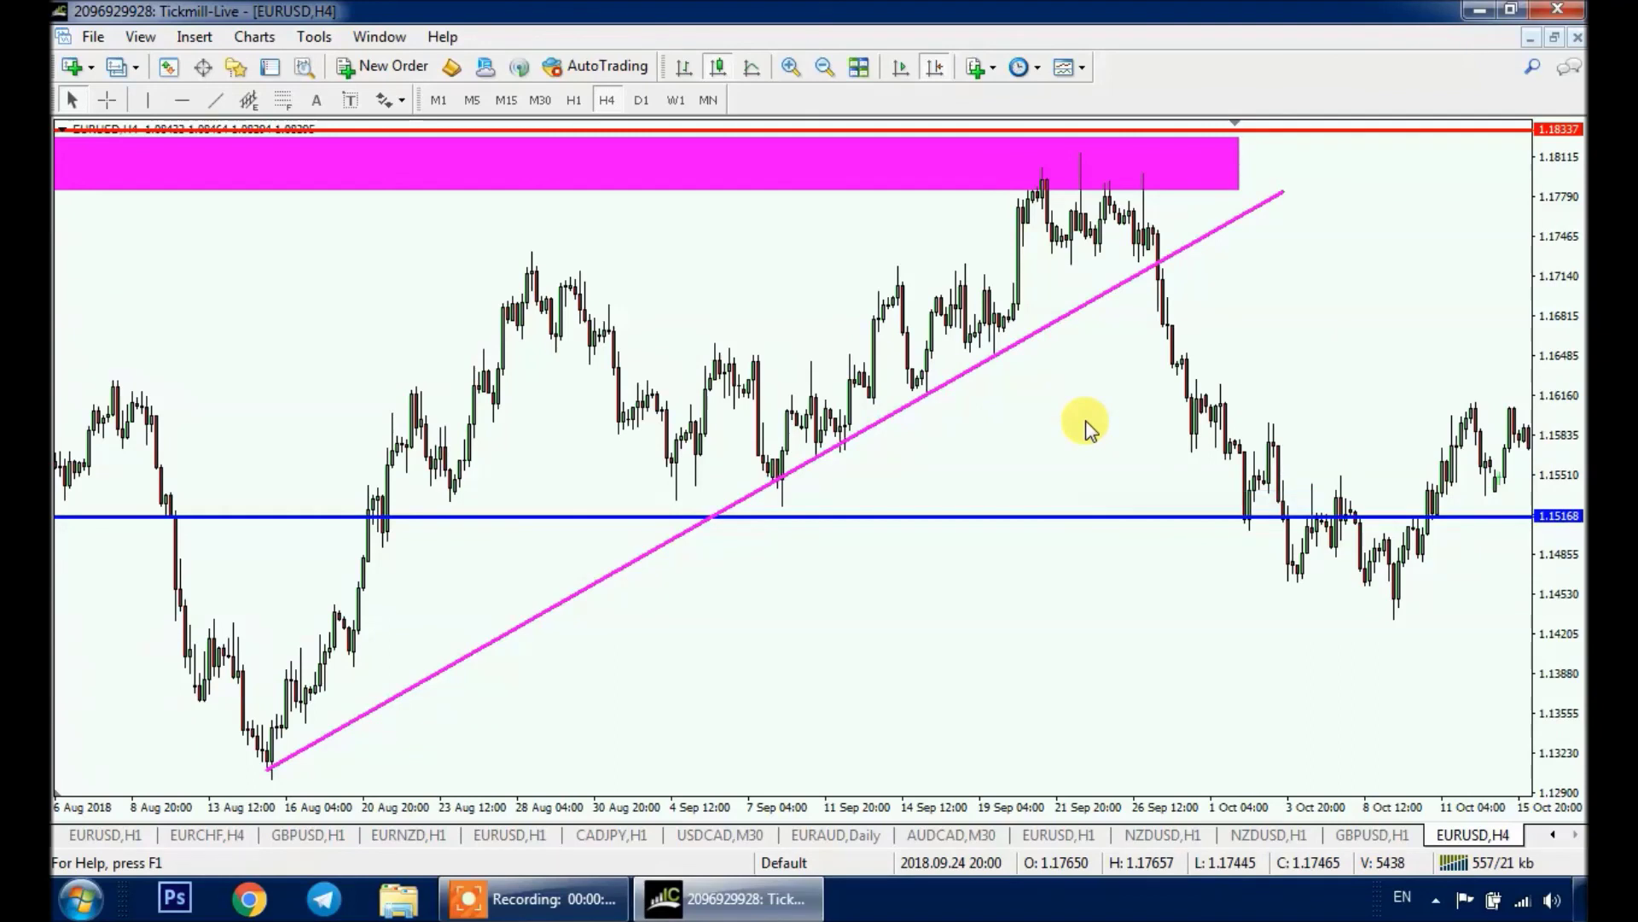